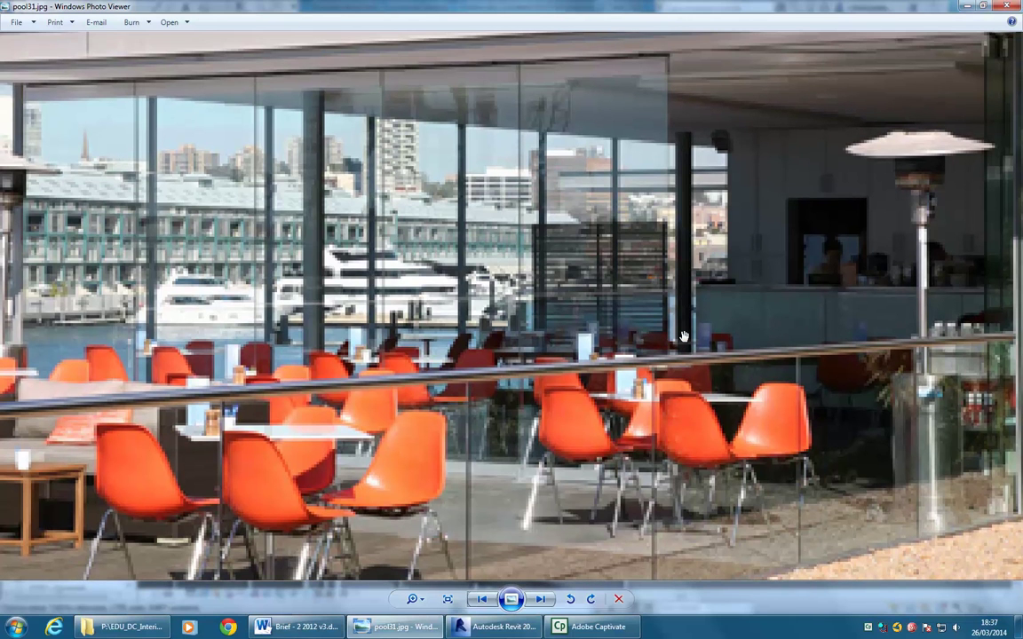
Open the Andrew Boy Charleton Pool Videos folder under EDU_DC_InteriorDesign, CAD 2, and select the videos numbered 01 to 04
{"action": "left_click", "coordinate": [161, 628]}
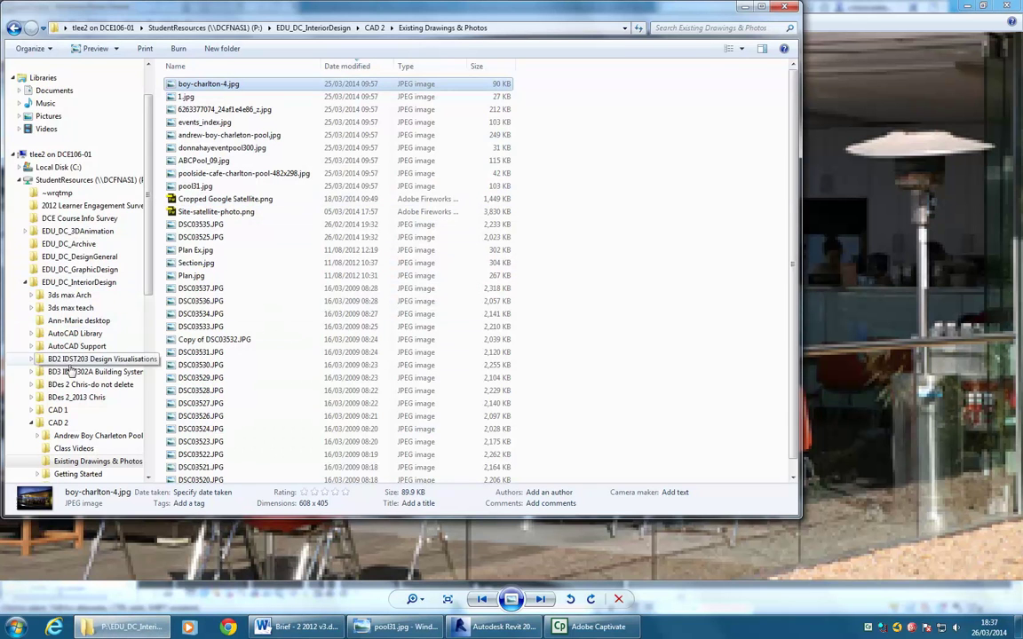
{"action": "left_click", "coordinate": [71, 282]}
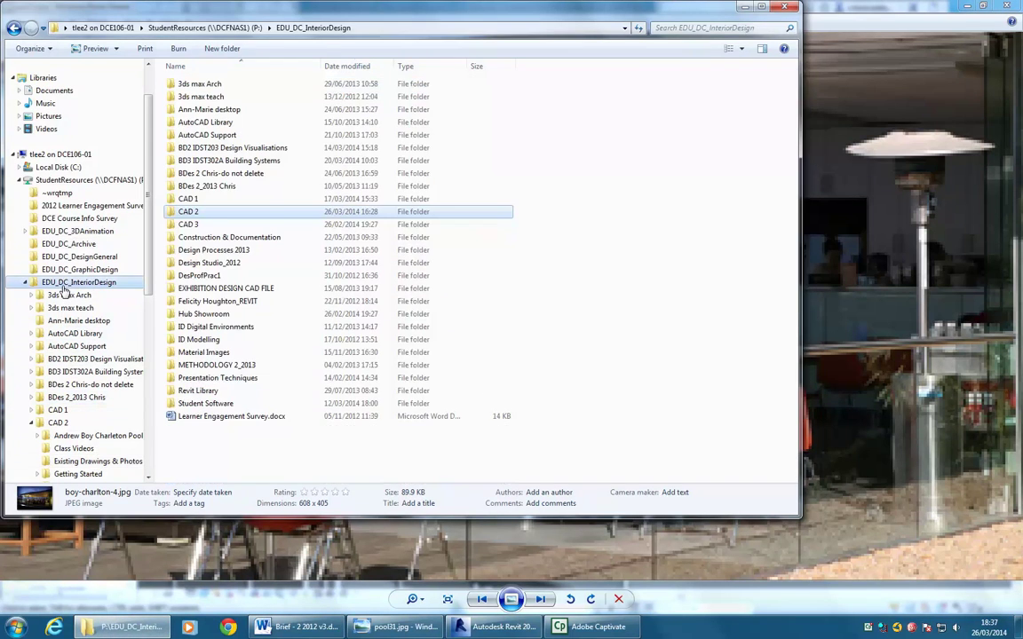
{"action": "double_click", "coordinate": [185, 211]}
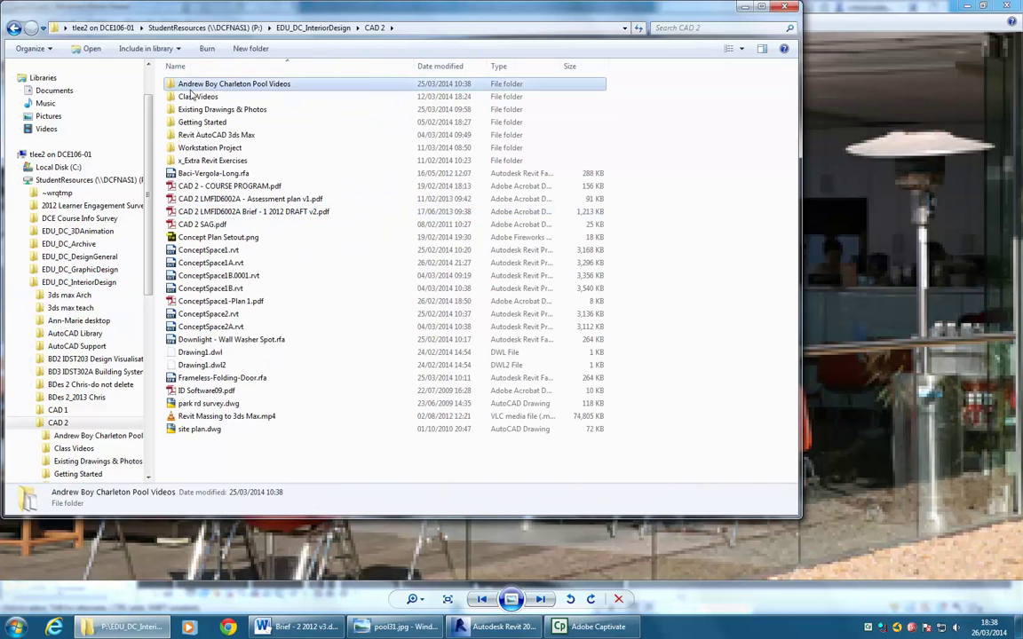
{"action": "double_click", "coordinate": [192, 86]}
{"action": "left_click", "coordinate": [215, 99]}
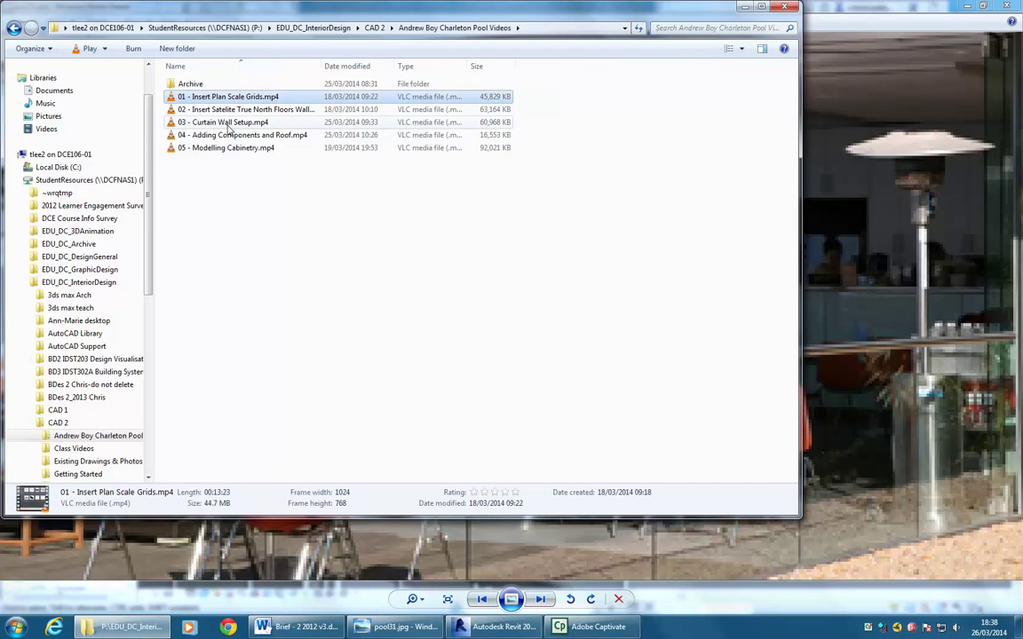
{"action": "left_click", "coordinate": [236, 135], "text": "shift"}
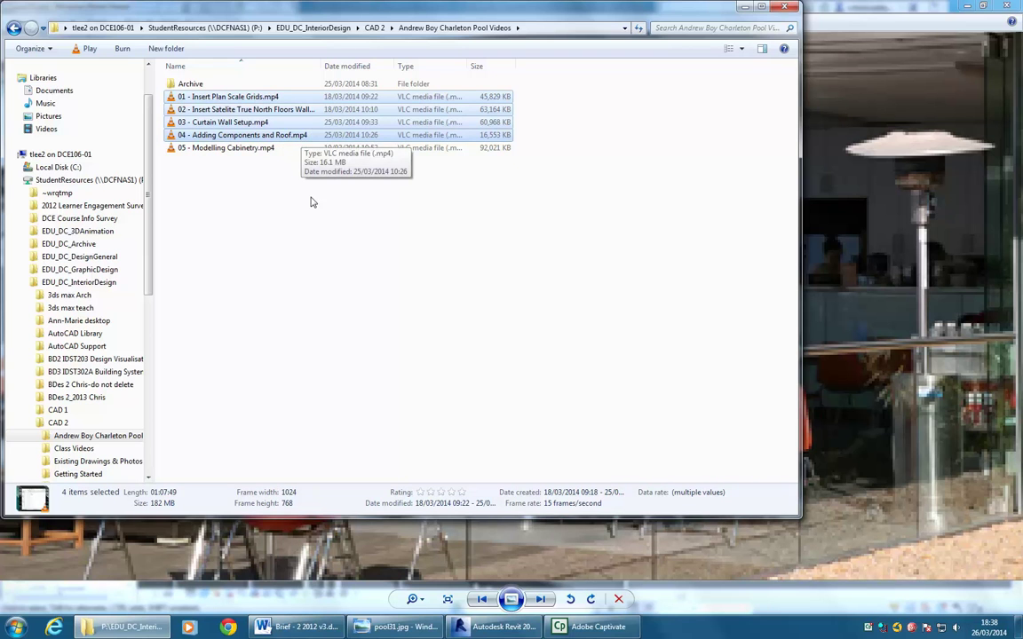
View the Archive subfolder, highlight 05 - Modelling Cabinetry.mp4 in the parent folder, and return to the pool31.jpg photo
{"action": "double_click", "coordinate": [213, 84]}
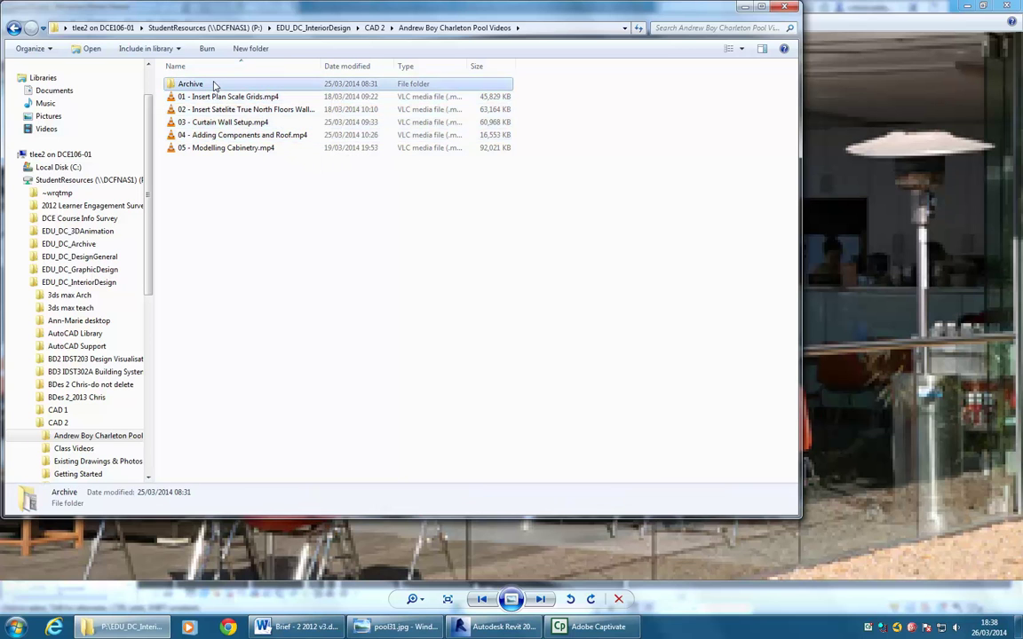
{"action": "left_click", "coordinate": [14, 28]}
{"action": "left_click", "coordinate": [227, 147]}
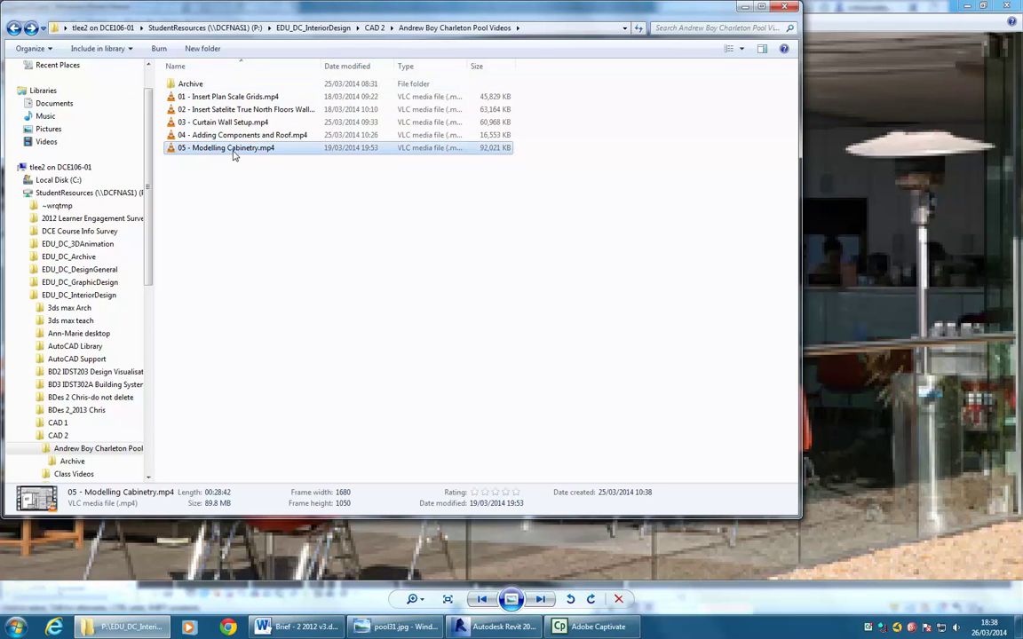
{"action": "left_click", "coordinate": [317, 204]}
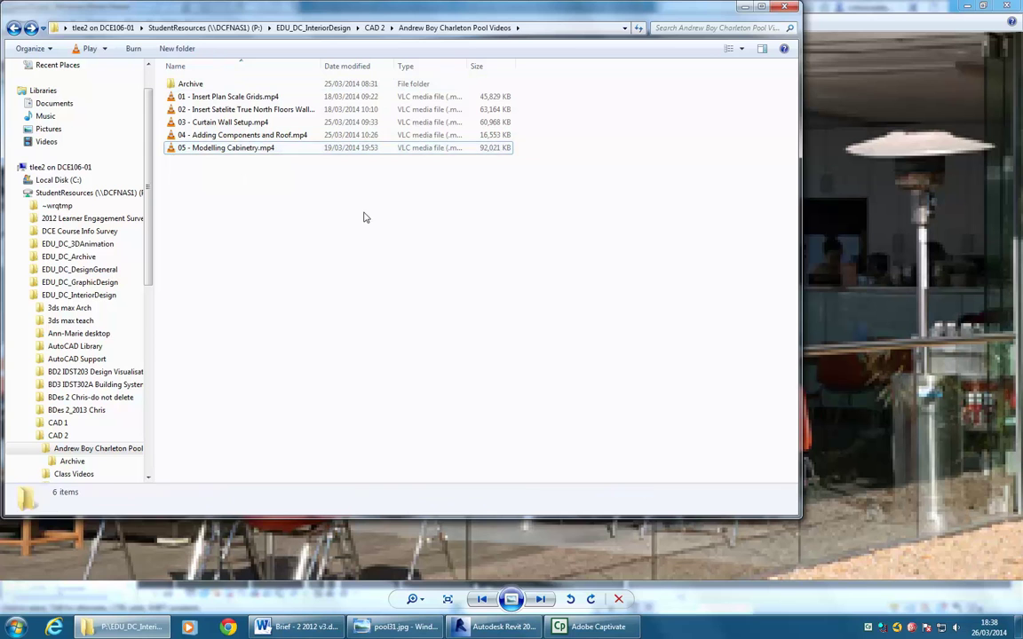
{"action": "left_click", "coordinate": [746, 7]}
{"action": "left_click_drag", "start_coordinate": [738, 330], "coordinate": [674, 293]}
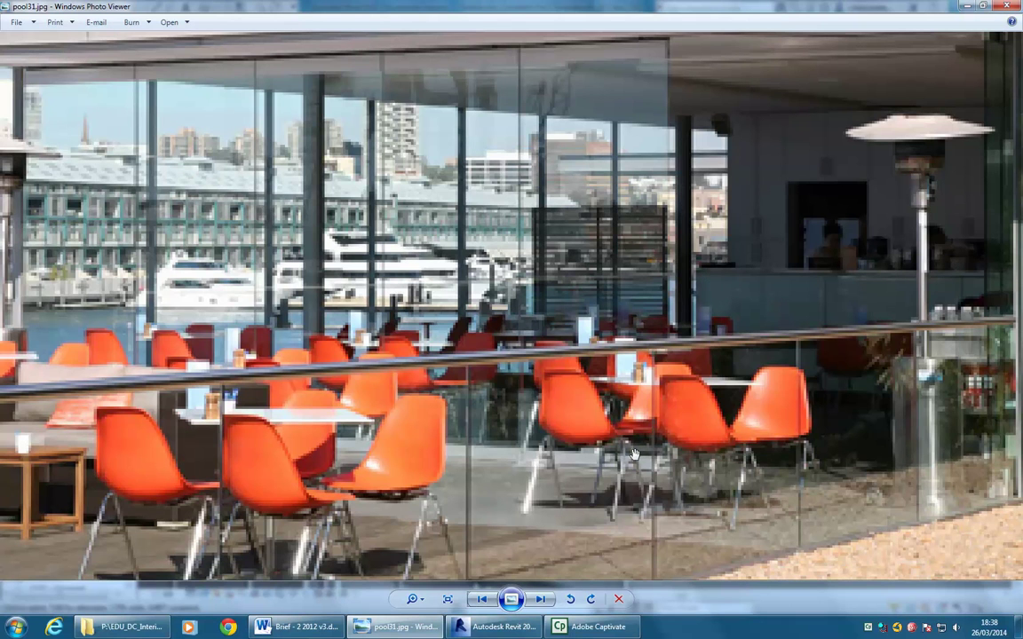
Switch to Revit and examine the pool building's 3D view from several sides, including the projecting walkway and the pergola above it
{"action": "mouse_move", "coordinate": [502, 627]}
{"action": "left_click", "coordinate": [491, 558]}
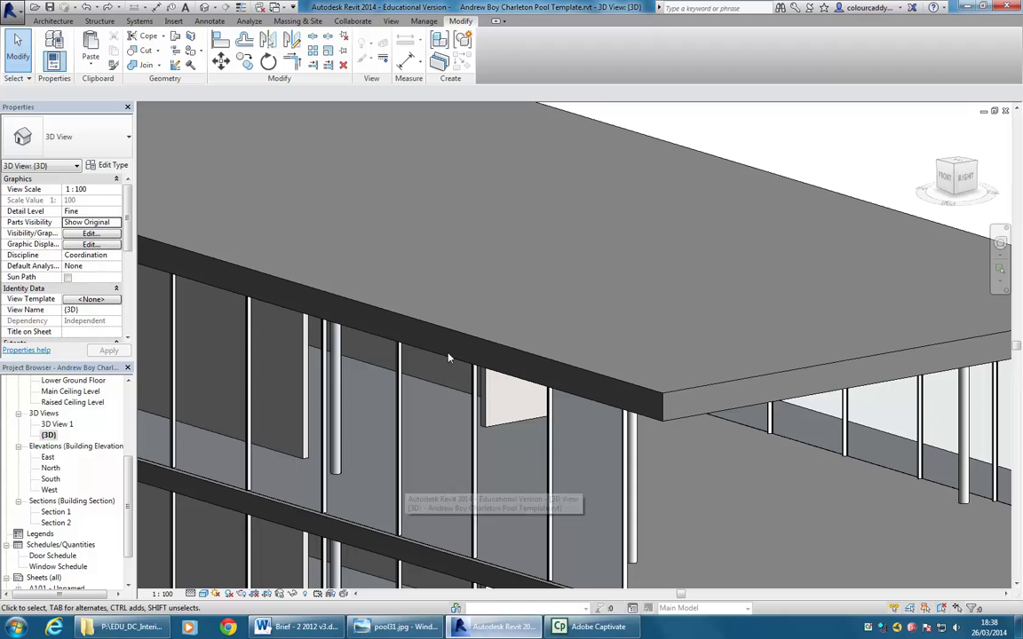
{"action": "scroll", "coordinate": [411, 404], "scroll_direction": "down", "scroll_amount": 1}
{"action": "middle_click_drag", "start_coordinate": [416, 407], "coordinate": [540, 366]}
{"action": "scroll", "coordinate": [525, 388], "scroll_direction": "up", "scroll_amount": 2}
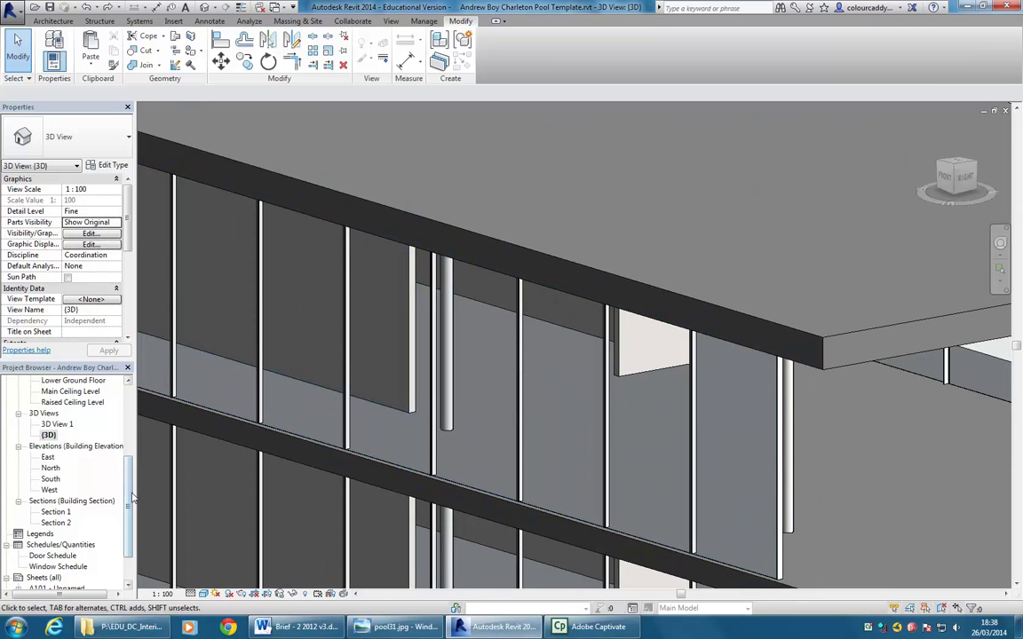
{"action": "scroll", "coordinate": [122, 413], "scroll_direction": "up", "scroll_amount": 5}
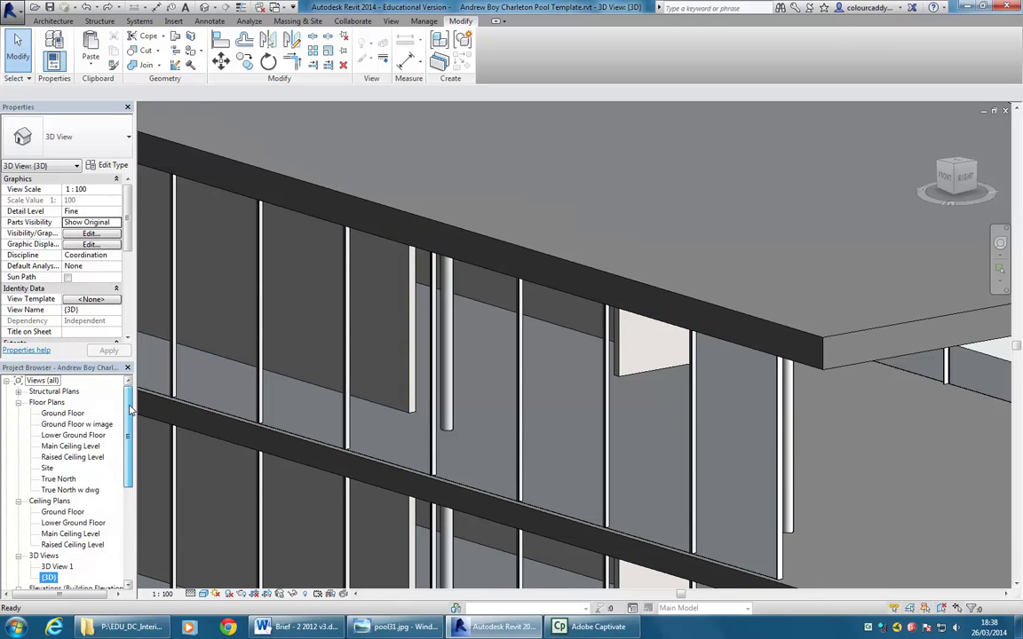
{"action": "scroll", "coordinate": [551, 432], "scroll_direction": "down", "scroll_amount": 1}
{"action": "middle_click_drag", "start_coordinate": [543, 428], "coordinate": [546, 404]}
{"action": "scroll", "coordinate": [535, 436], "scroll_direction": "down", "scroll_amount": 1}
{"action": "scroll", "coordinate": [252, 547], "scroll_direction": "down", "scroll_amount": 1}
{"action": "middle_click_drag", "start_coordinate": [252, 547], "coordinate": [435, 513]}
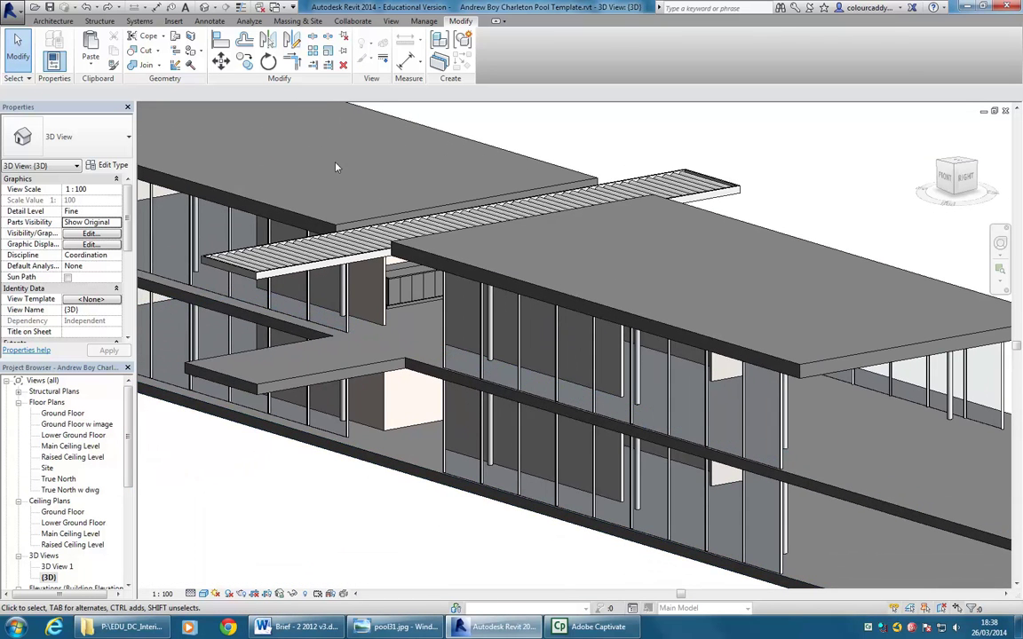
{"action": "middle_click_drag", "start_coordinate": [678, 236], "coordinate": [455, 252], "text": "shift"}
{"action": "middle_click_drag", "start_coordinate": [895, 300], "coordinate": [693, 306]}
{"action": "scroll", "coordinate": [694, 310], "scroll_direction": "up", "scroll_amount": 2}
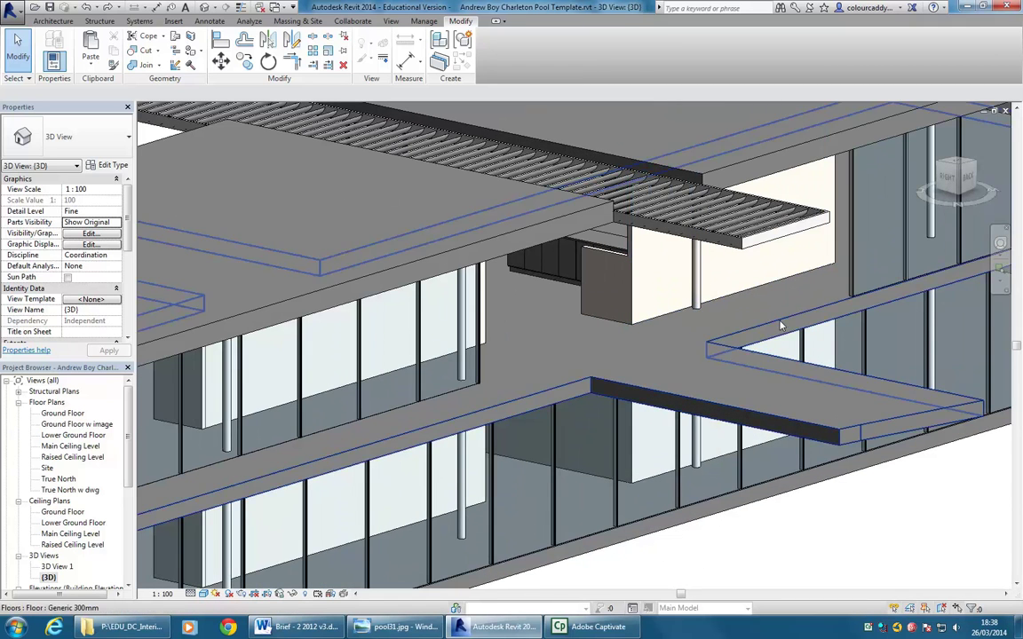
{"action": "left_click", "coordinate": [427, 165]}
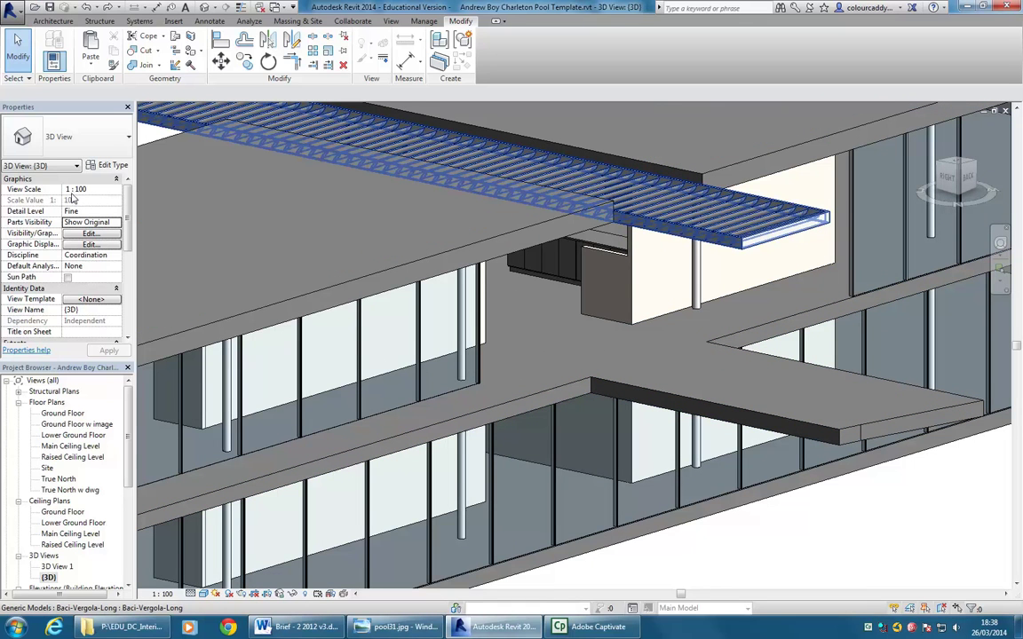
Open the Ground Floor plan at the projecting walkway between grids E and F
{"action": "double_click", "coordinate": [63, 414]}
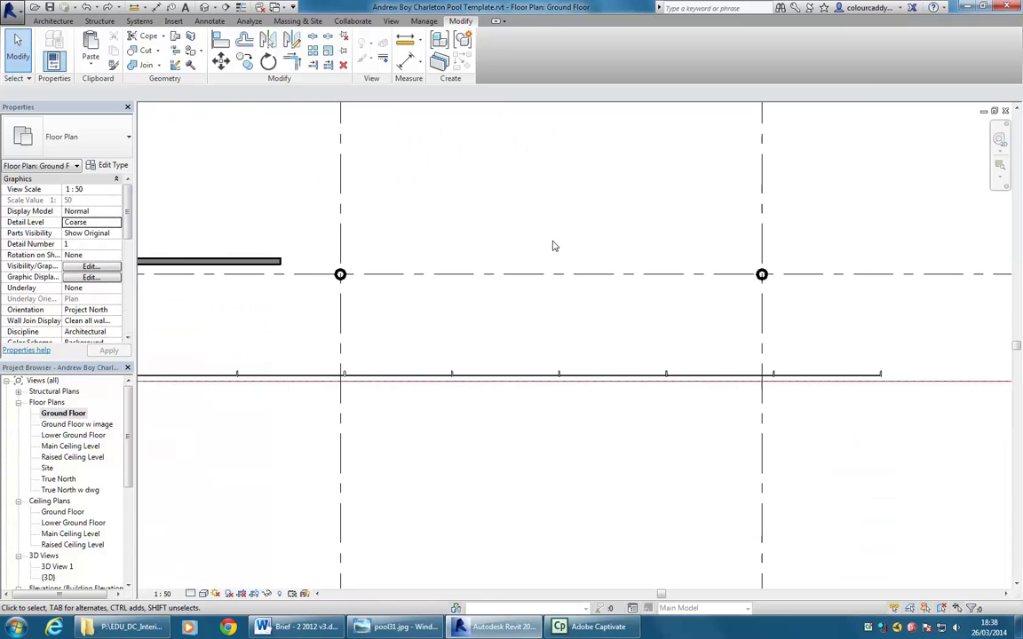
{"action": "scroll", "coordinate": [533, 311], "scroll_direction": "down", "scroll_amount": 5}
{"action": "scroll", "coordinate": [559, 350], "scroll_direction": "up", "scroll_amount": 5}
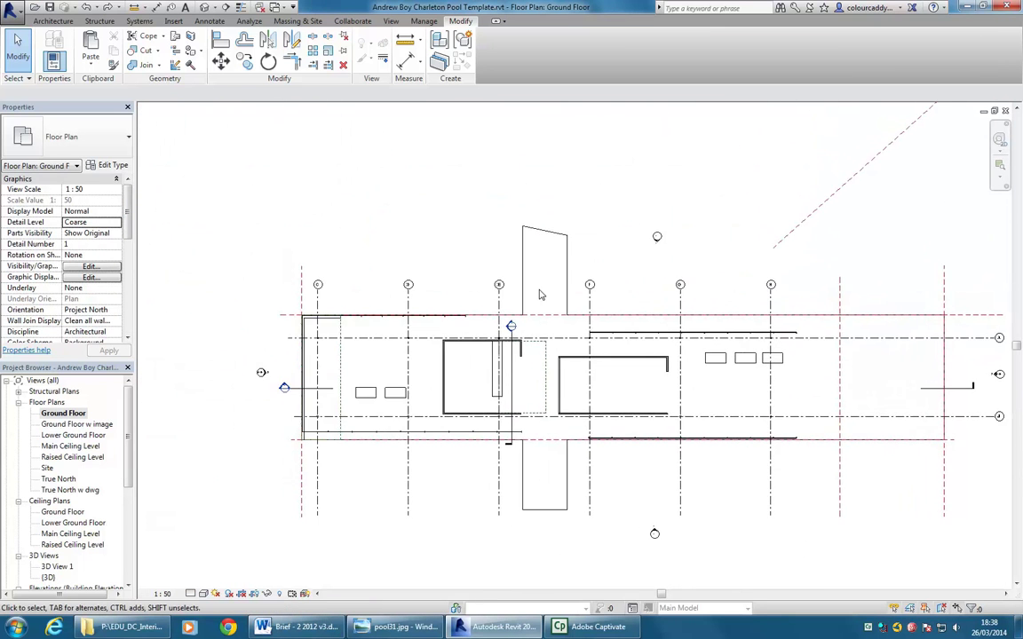
{"action": "scroll", "coordinate": [559, 350], "scroll_direction": "up", "scroll_amount": 2}
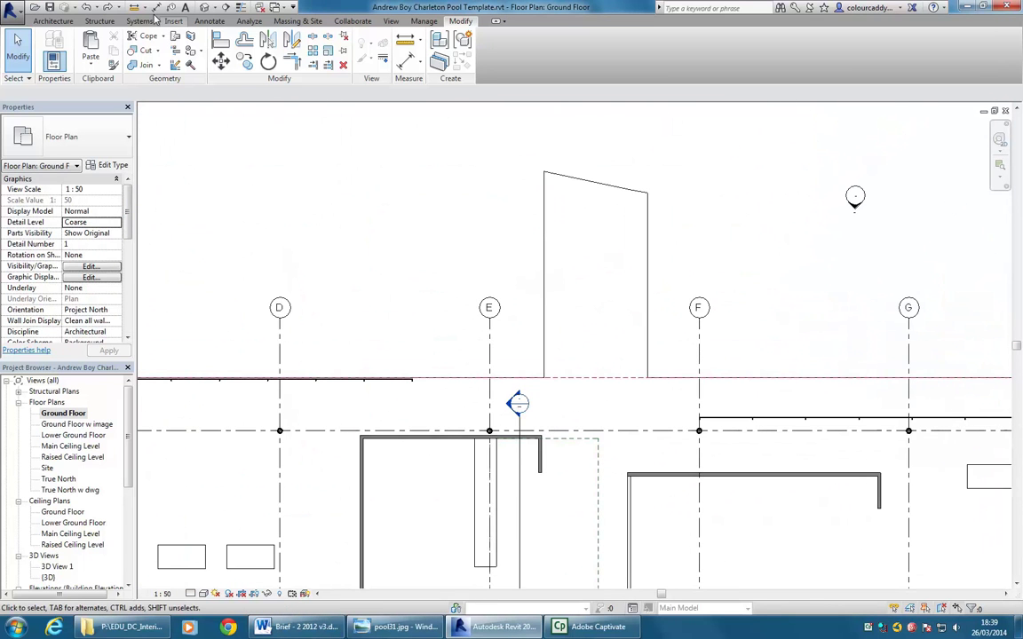
Start a railing path with a horizontal segment about 4300 mm long inside the slab edge, from the curtain wall's end to the walkway
{"action": "left_click", "coordinate": [51, 21]}
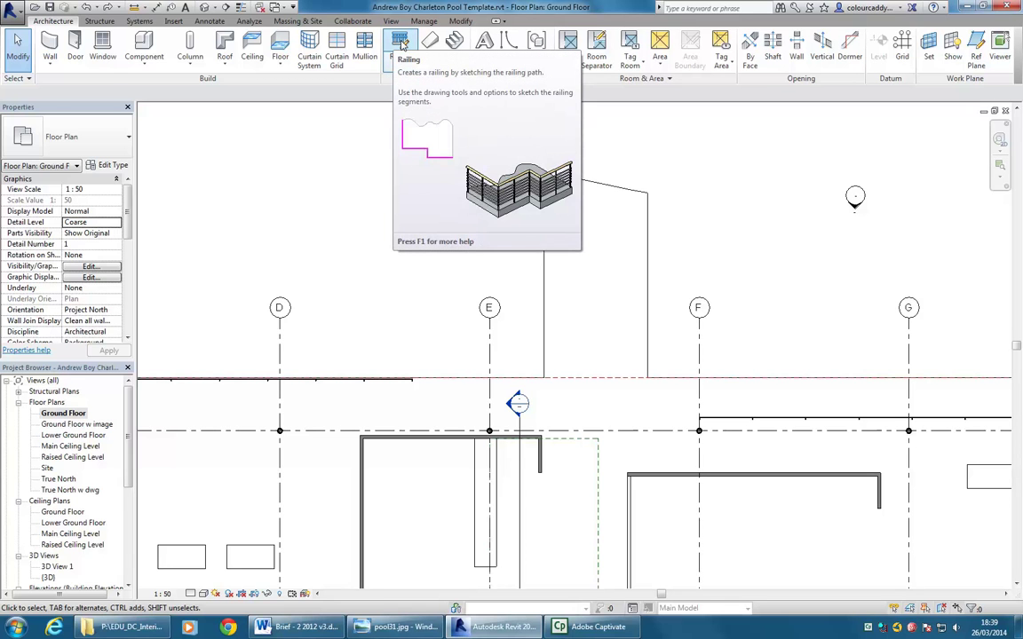
{"action": "left_click", "coordinate": [401, 43]}
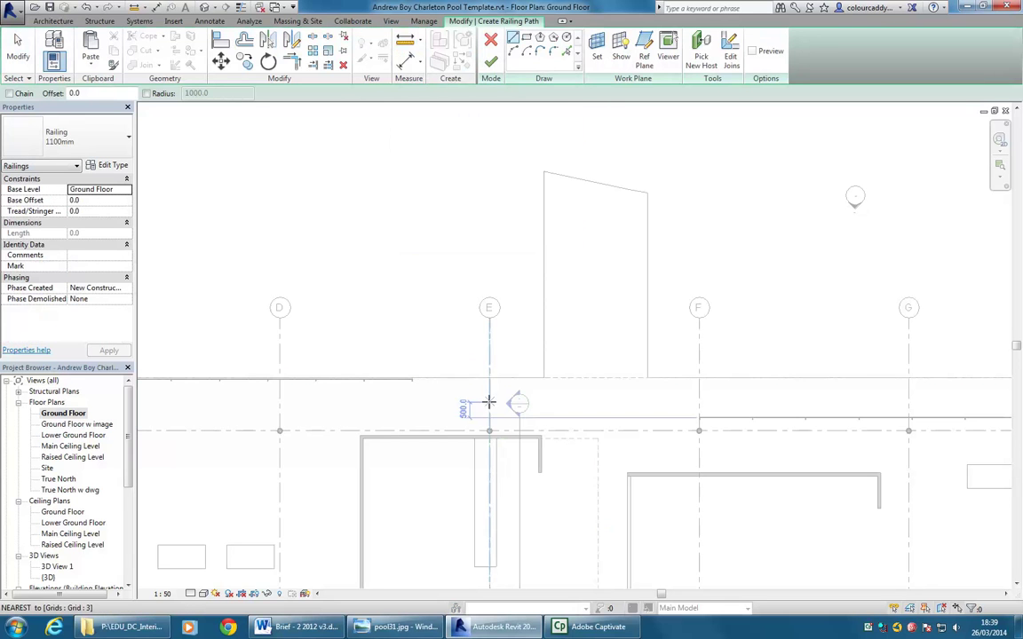
{"action": "scroll", "coordinate": [418, 373], "scroll_direction": "up", "scroll_amount": 6}
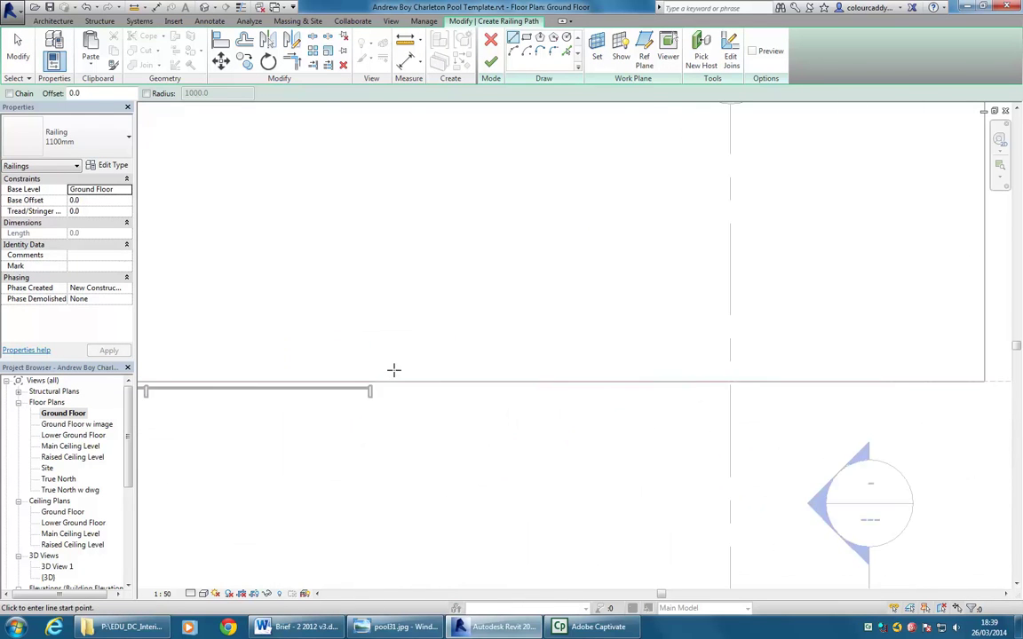
{"action": "left_click", "coordinate": [351, 413]}
{"action": "scroll", "coordinate": [633, 384], "scroll_direction": "down", "scroll_amount": 2}
{"action": "middle_click_drag", "start_coordinate": [646, 399], "coordinate": [428, 421]}
{"action": "scroll", "coordinate": [663, 409], "scroll_direction": "up", "scroll_amount": 2}
{"action": "scroll", "coordinate": [763, 412], "scroll_direction": "down", "scroll_amount": 1}
{"action": "middle_click_drag", "start_coordinate": [750, 419], "coordinate": [355, 433]}
{"action": "scroll", "coordinate": [560, 431], "scroll_direction": "up", "scroll_amount": 3}
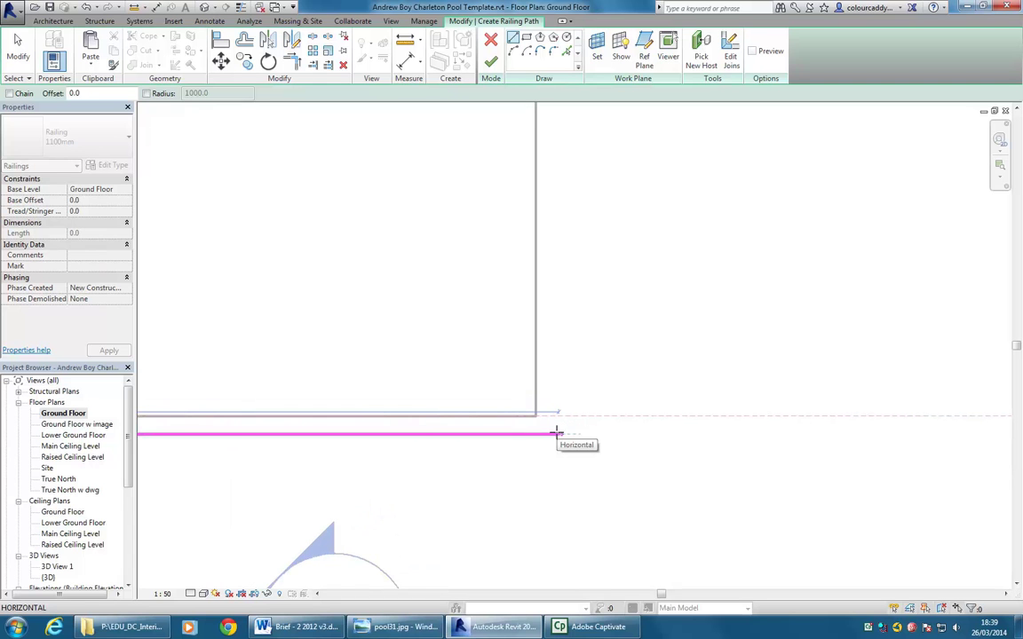
{"action": "left_click", "coordinate": [557, 433]}
{"action": "scroll", "coordinate": [567, 291], "scroll_direction": "down", "scroll_amount": 1}
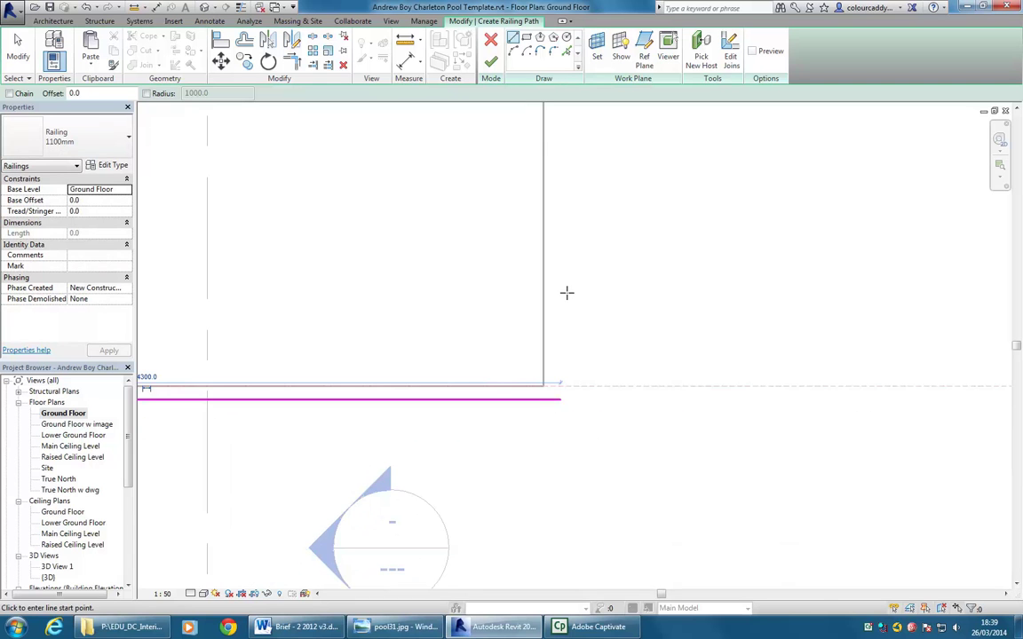
Sketch a vertical segment about 6645 mm long along the walkway's edge to its far corner and finish the railing
{"action": "left_click", "coordinate": [561, 400]}
{"action": "scroll", "coordinate": [573, 249], "scroll_direction": "down", "scroll_amount": 1}
{"action": "middle_click_drag", "start_coordinate": [574, 249], "coordinate": [563, 453]}
{"action": "scroll", "coordinate": [583, 255], "scroll_direction": "down", "scroll_amount": 1}
{"action": "scroll", "coordinate": [582, 261], "scroll_direction": "down", "scroll_amount": 1}
{"action": "middle_click_drag", "start_coordinate": [587, 286], "coordinate": [558, 406]}
{"action": "scroll", "coordinate": [561, 316], "scroll_direction": "down", "scroll_amount": 2}
{"action": "middle_click_drag", "start_coordinate": [562, 316], "coordinate": [543, 459]}
{"action": "left_click", "coordinate": [522, 261]}
{"action": "middle_click_drag", "start_coordinate": [481, 273], "coordinate": [590, 198]}
{"action": "scroll", "coordinate": [400, 343], "scroll_direction": "down", "scroll_amount": 1}
{"action": "mouse_move", "coordinate": [405, 350]}
{"action": "middle_mouse_down"}
{"action": "mouse_move", "coordinate": [435, 291]}
{"action": "mouse_move", "coordinate": [472, 320]}
{"action": "middle_mouse_up"}
{"action": "key", "text": "Escape"}
{"action": "scroll", "coordinate": [472, 335], "scroll_direction": "up", "scroll_amount": 1}
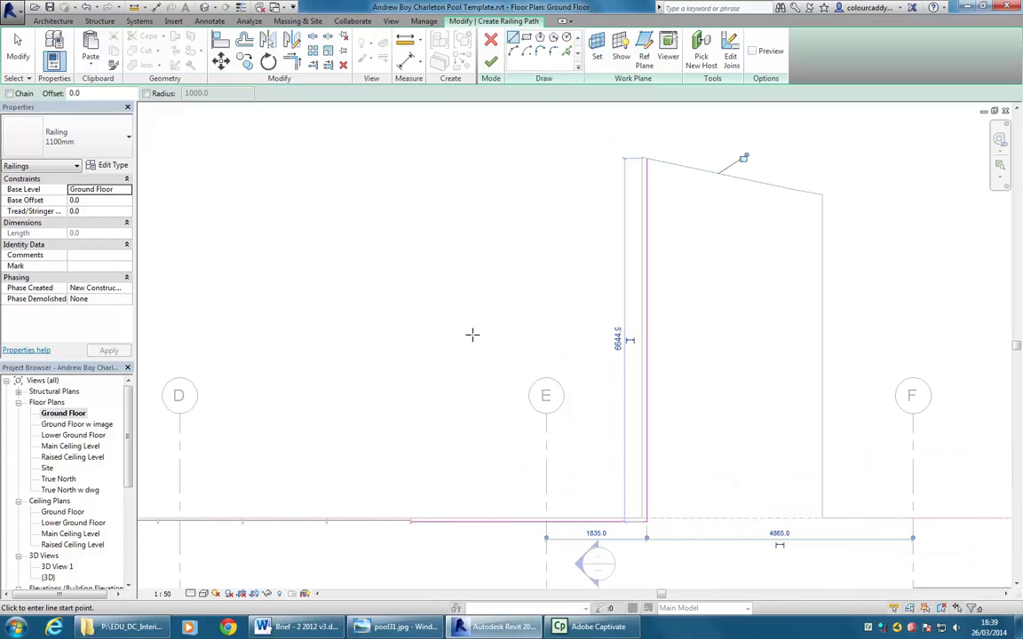
{"action": "middle_click_drag", "start_coordinate": [477, 340], "coordinate": [443, 343]}
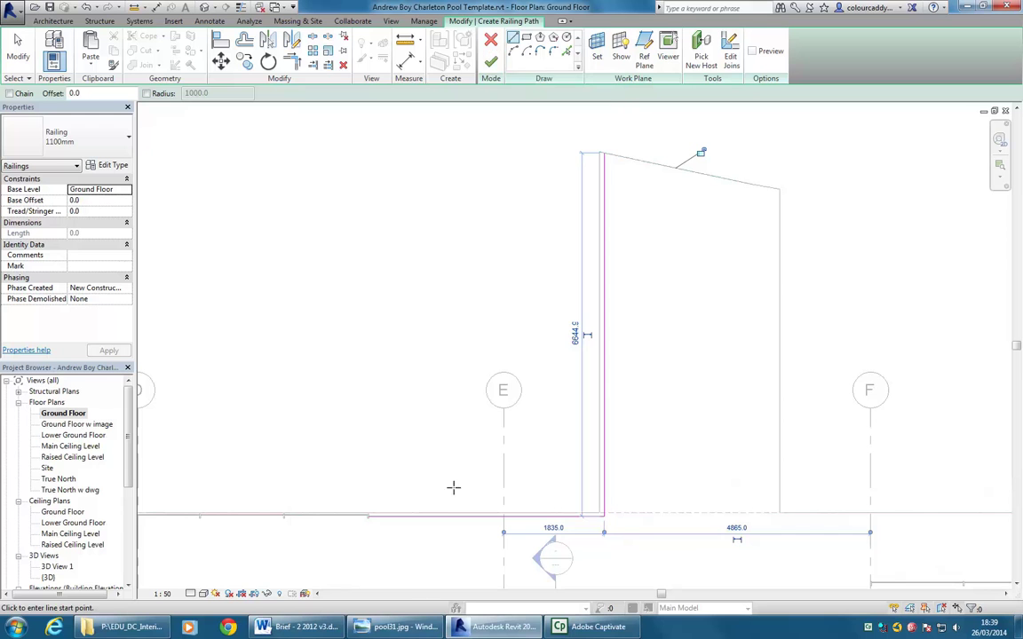
{"action": "left_click", "coordinate": [490, 62]}
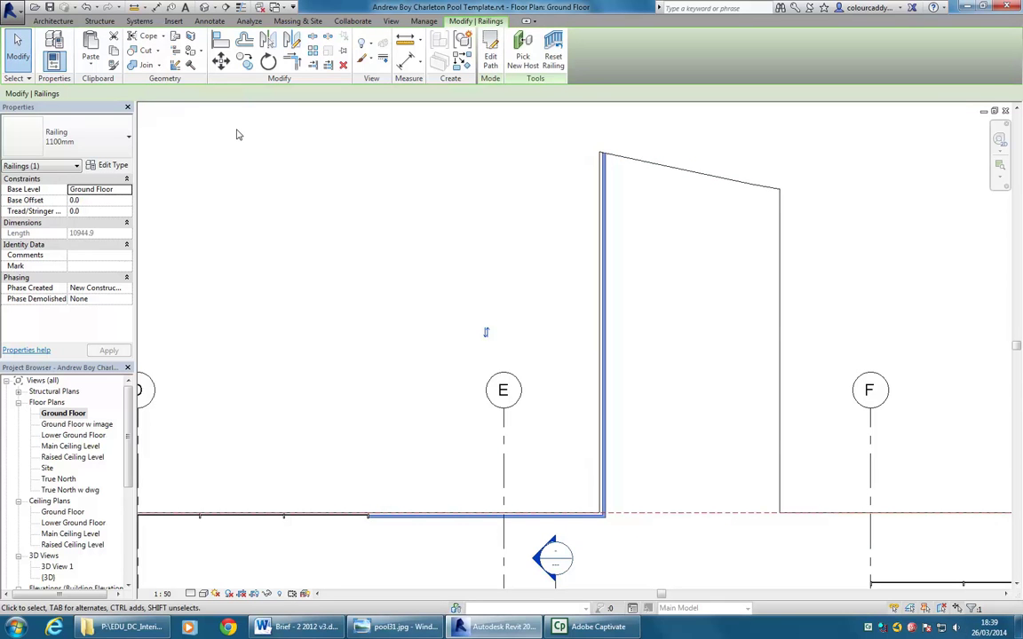
Open the 3D view, select the new walkway railing and view the railing types available for it
{"action": "left_click", "coordinate": [203, 7]}
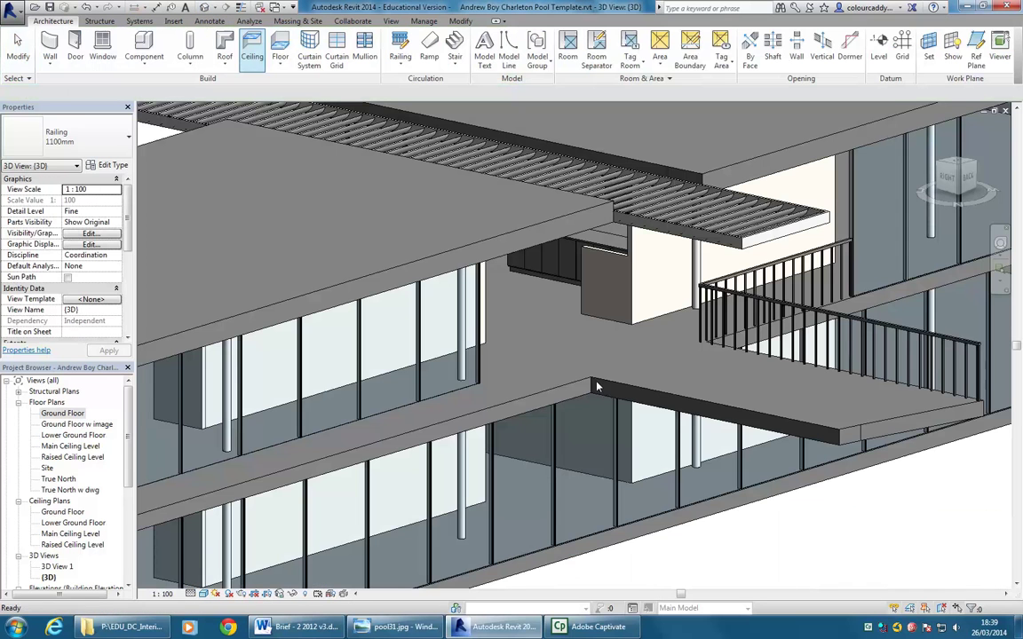
{"action": "scroll", "coordinate": [608, 392], "scroll_direction": "up", "scroll_amount": 5}
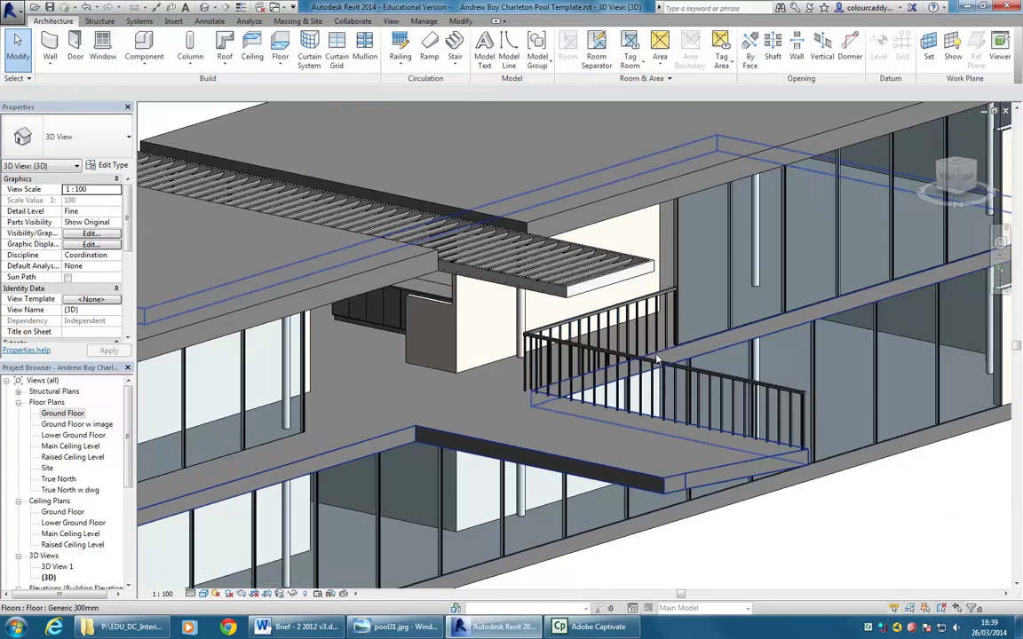
{"action": "left_click", "coordinate": [597, 369]}
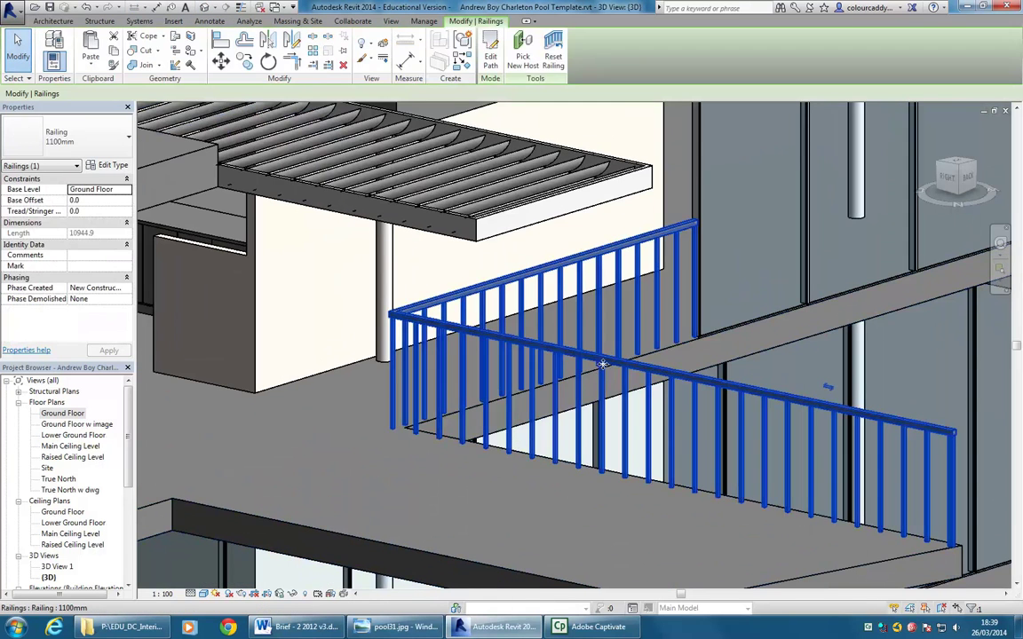
{"action": "left_click", "coordinate": [109, 143]}
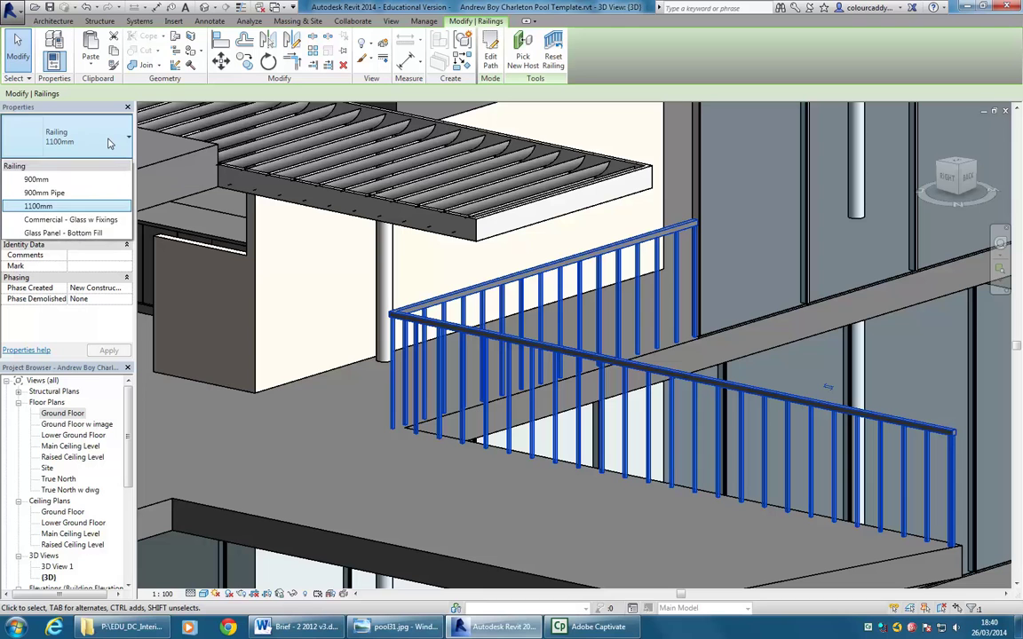
{"action": "left_click", "coordinate": [110, 143]}
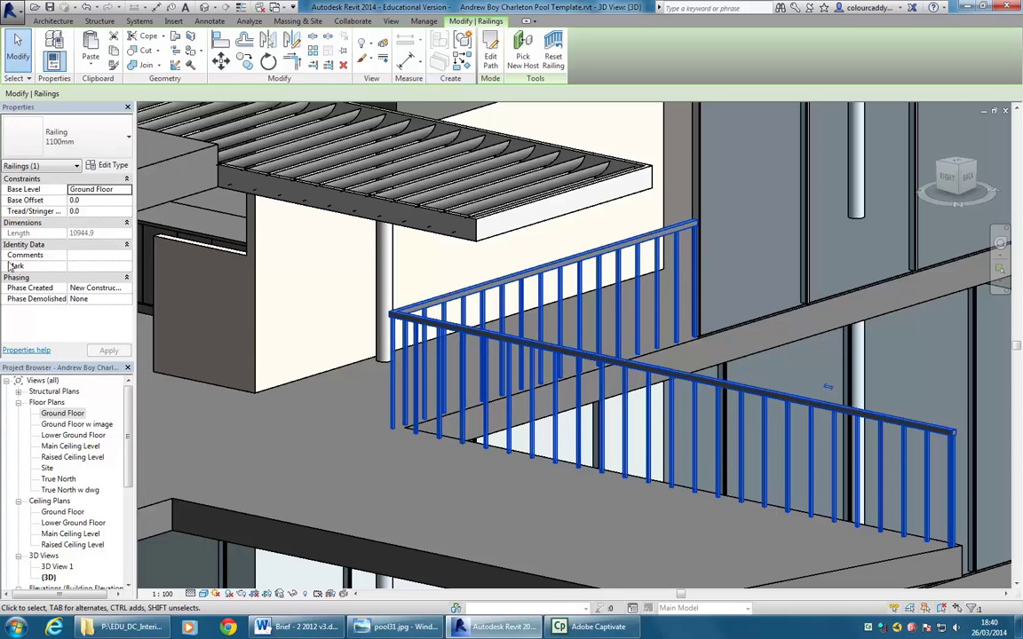
Try the 900mm type on the selected railing and switch it to 900mm Pipe
{"action": "left_click", "coordinate": [89, 135]}
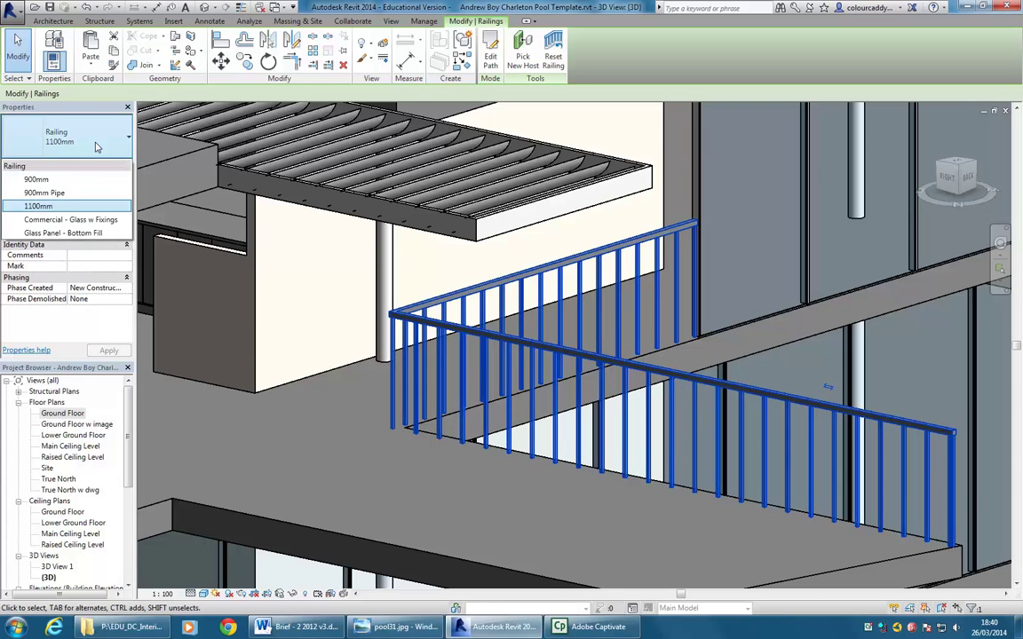
{"action": "left_click", "coordinate": [66, 180]}
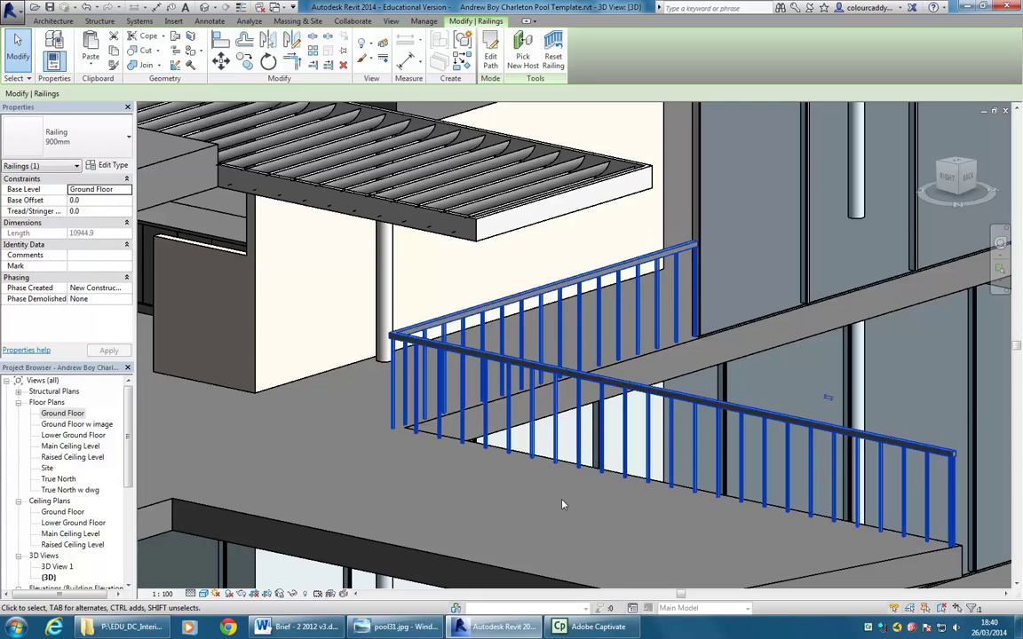
{"action": "left_click", "coordinate": [110, 142]}
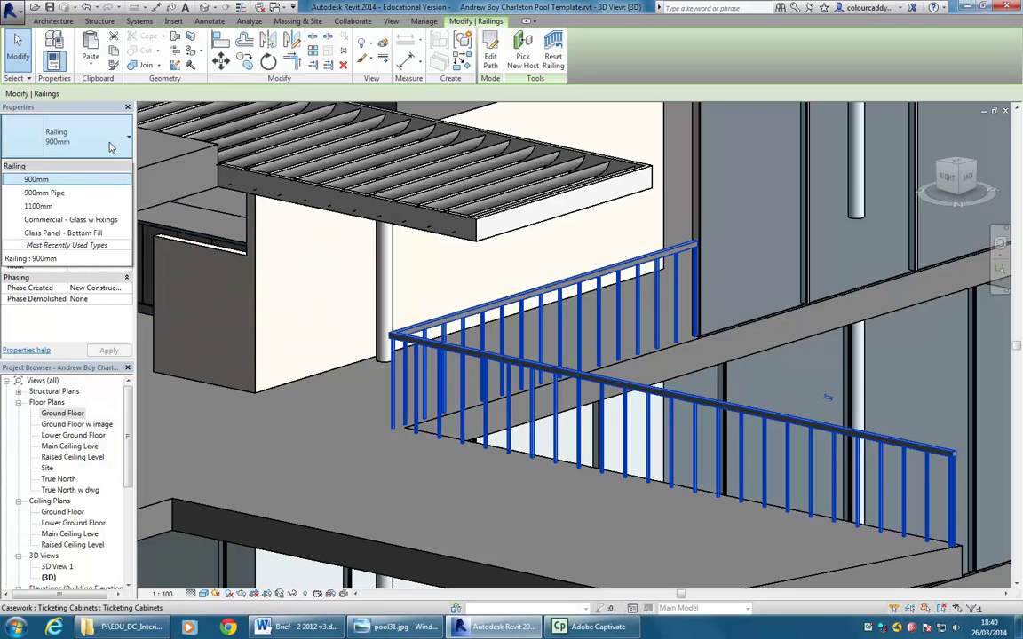
{"action": "left_click", "coordinate": [76, 196]}
{"action": "scroll", "coordinate": [390, 400], "scroll_direction": "up", "scroll_amount": 3}
{"action": "middle_click_drag", "start_coordinate": [382, 389], "coordinate": [713, 235], "text": "shift"}
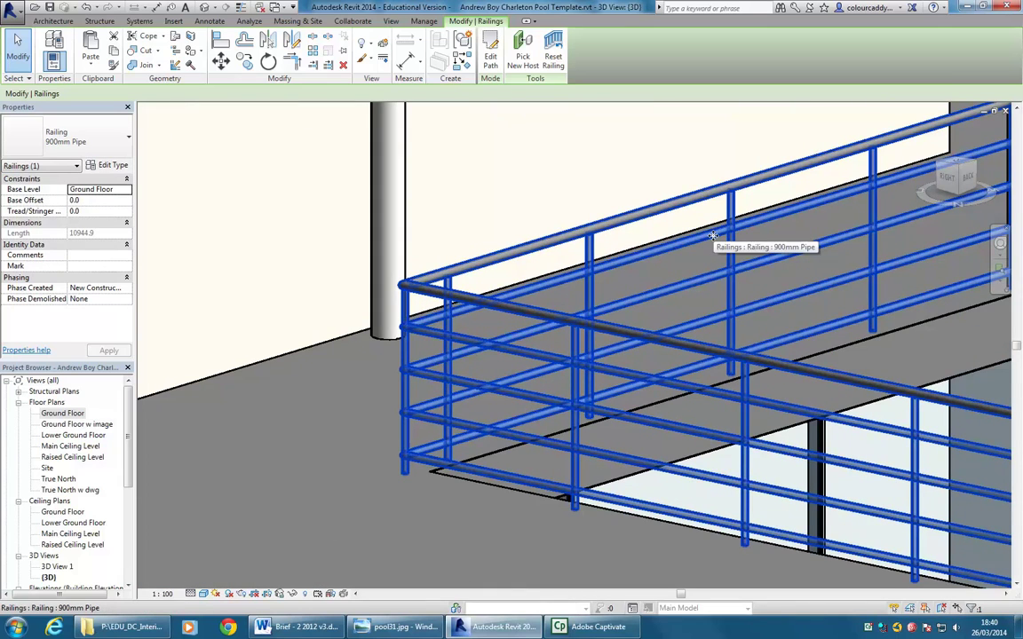
Try the Glass Panel - Bottom Fill and Commercial - Glass w Fixings types on the selected walkway railing
{"action": "scroll", "coordinate": [713, 236], "scroll_direction": "down", "scroll_amount": 3}
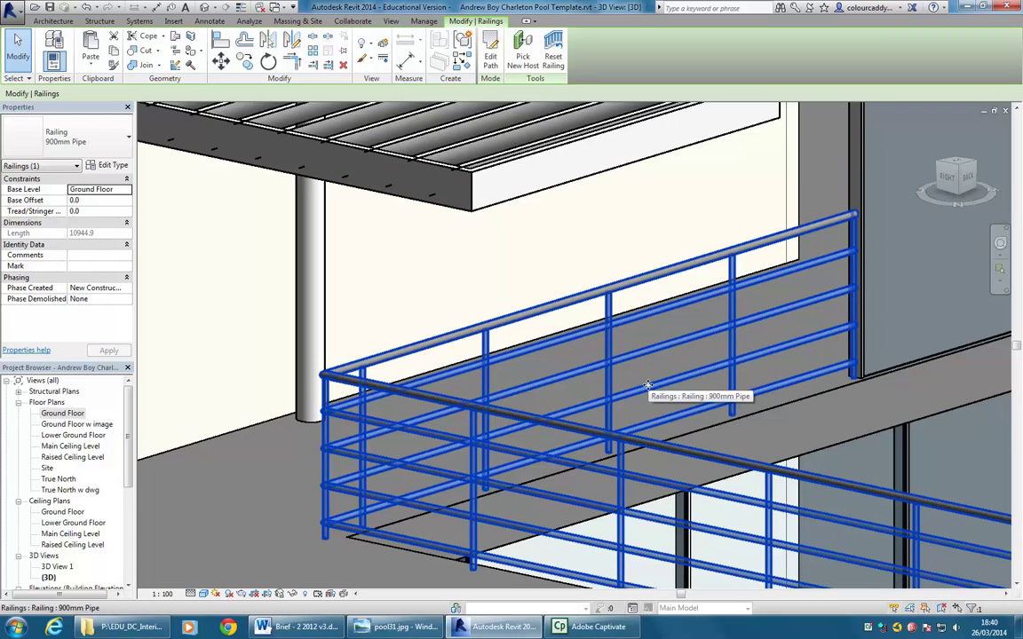
{"action": "middle_click_drag", "start_coordinate": [548, 354], "coordinate": [476, 352], "text": "shift"}
{"action": "left_click", "coordinate": [89, 135]}
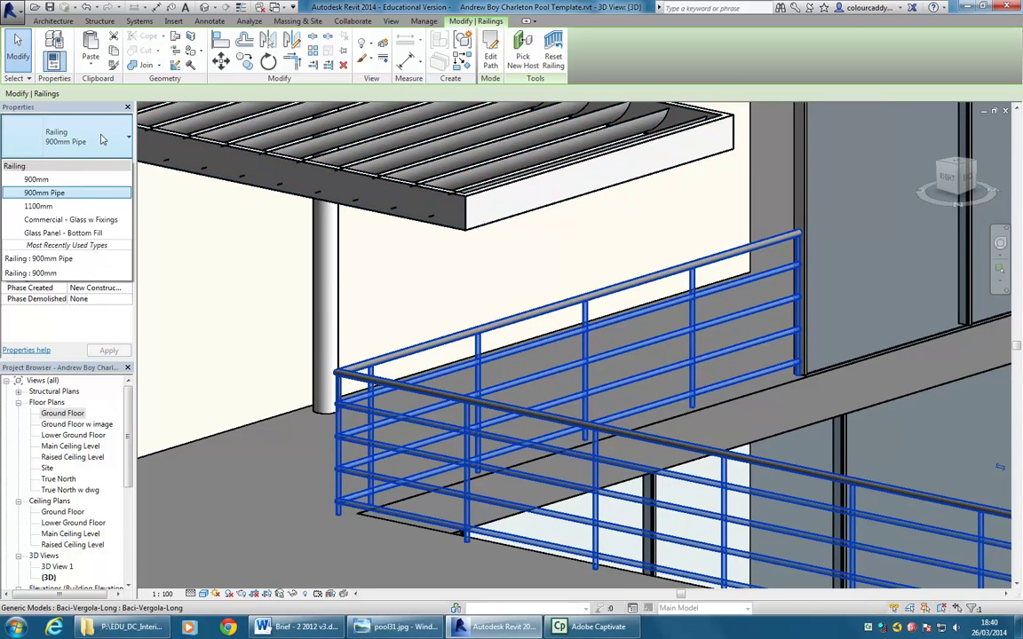
{"action": "left_click", "coordinate": [83, 235]}
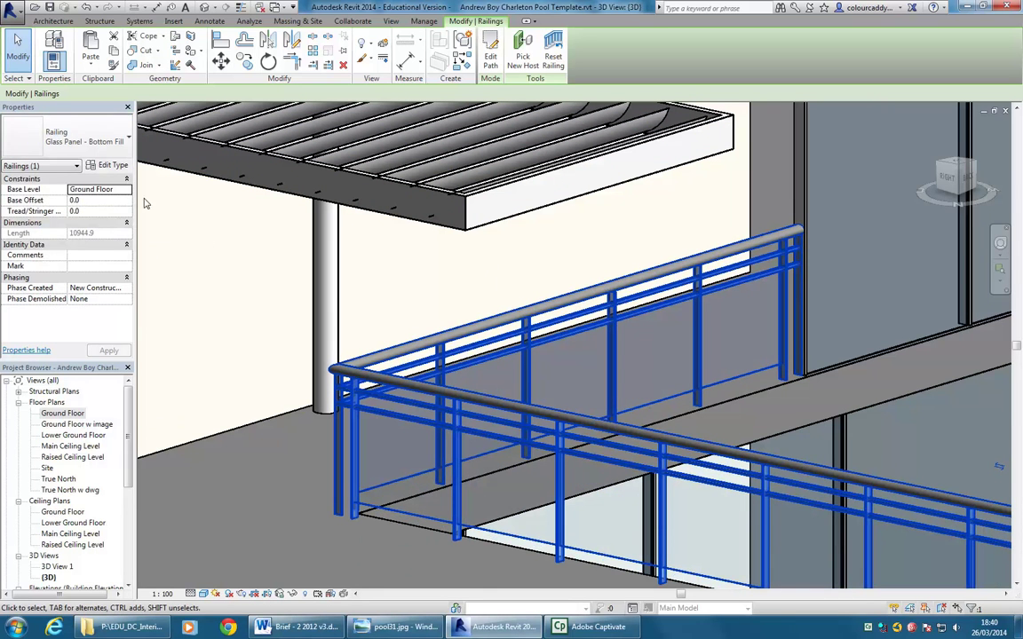
{"action": "left_click", "coordinate": [70, 148]}
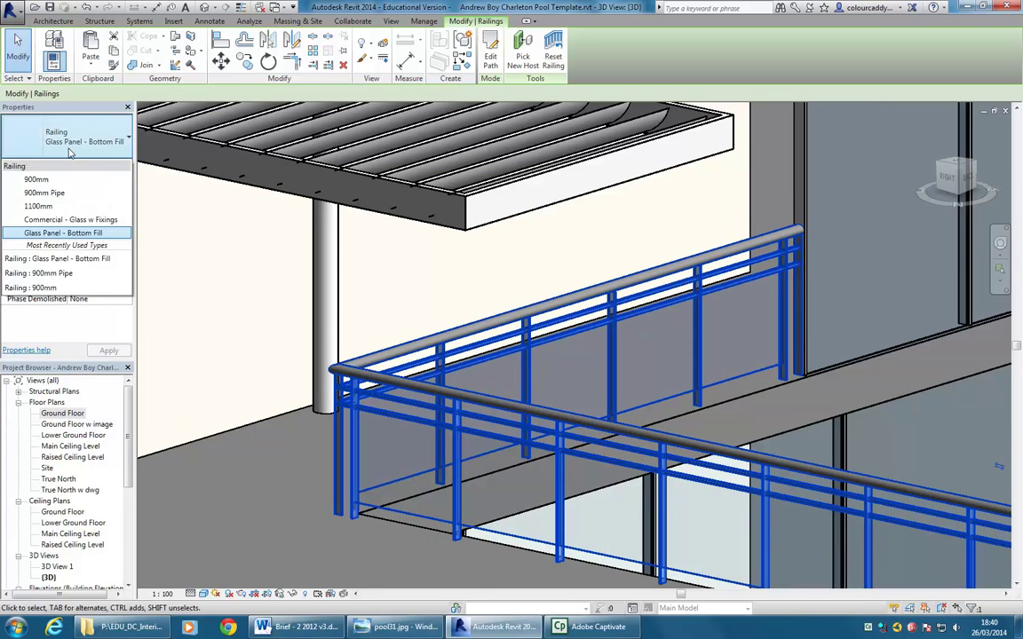
{"action": "left_click", "coordinate": [80, 216]}
{"action": "scroll", "coordinate": [608, 311], "scroll_direction": "down", "scroll_amount": 1}
{"action": "middle_click_drag", "start_coordinate": [608, 311], "coordinate": [499, 320]}
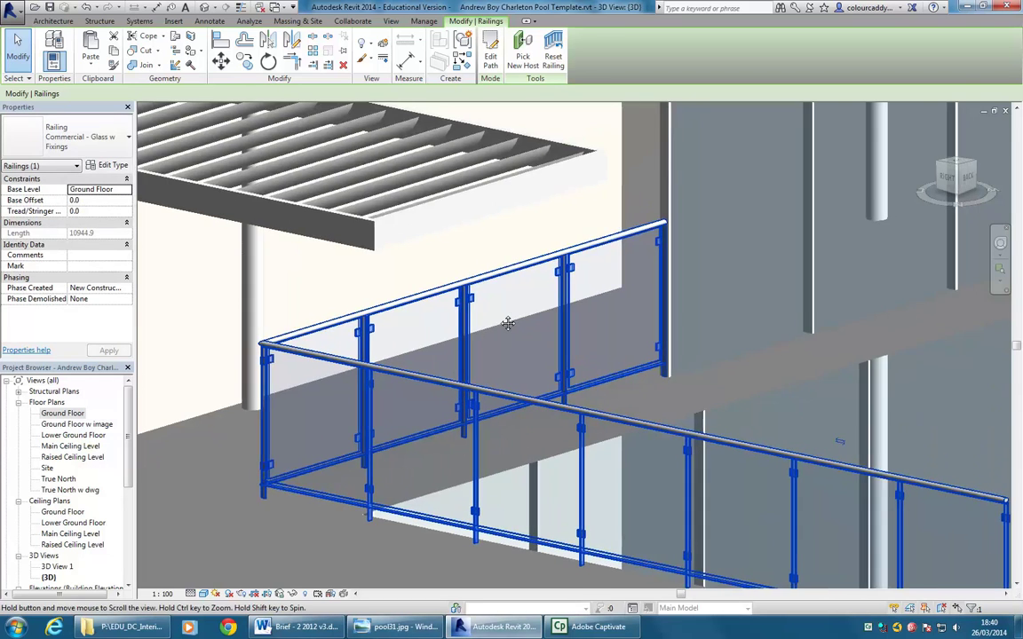
{"action": "scroll", "coordinate": [499, 319], "scroll_direction": "down", "scroll_amount": 1}
Try the 900mm type on the walkway railing, switch it to 900mm Pipe and deselect the railing
{"action": "left_click", "coordinate": [88, 142]}
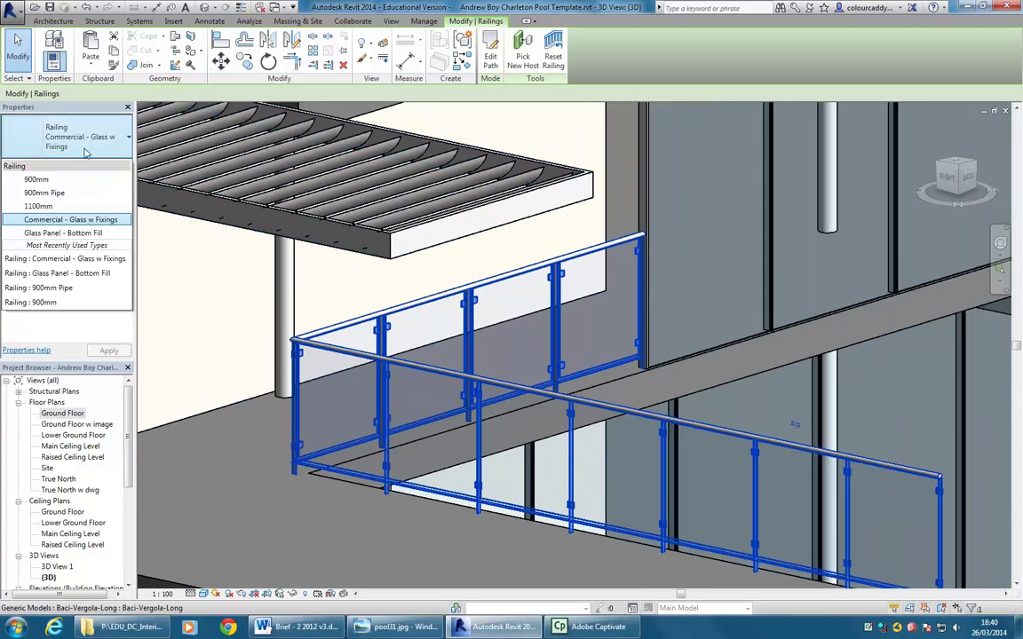
{"action": "left_click", "coordinate": [56, 177]}
{"action": "left_click", "coordinate": [80, 133]}
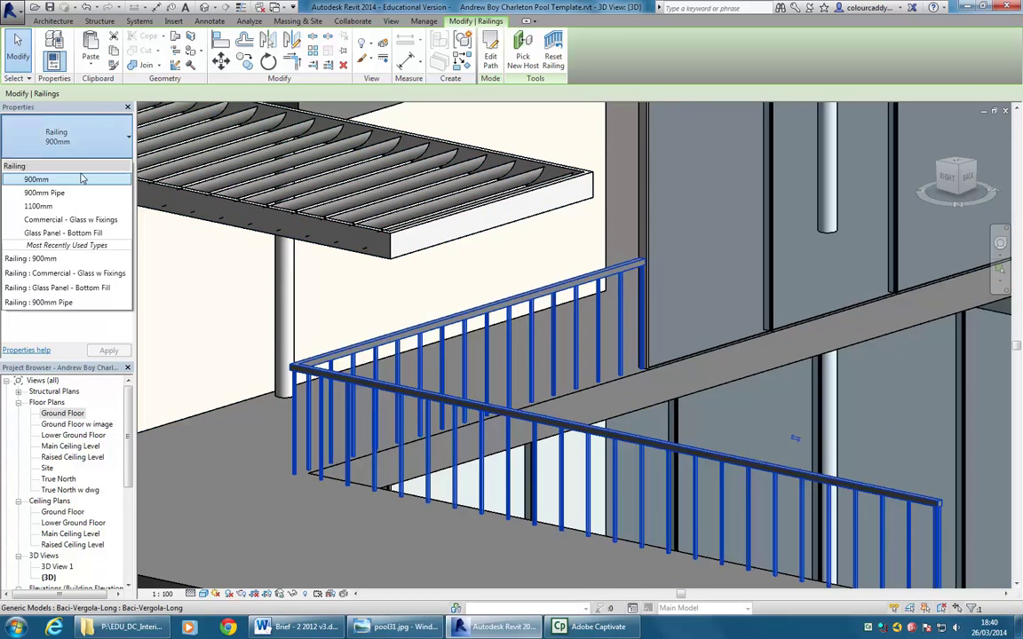
{"action": "left_click", "coordinate": [78, 191]}
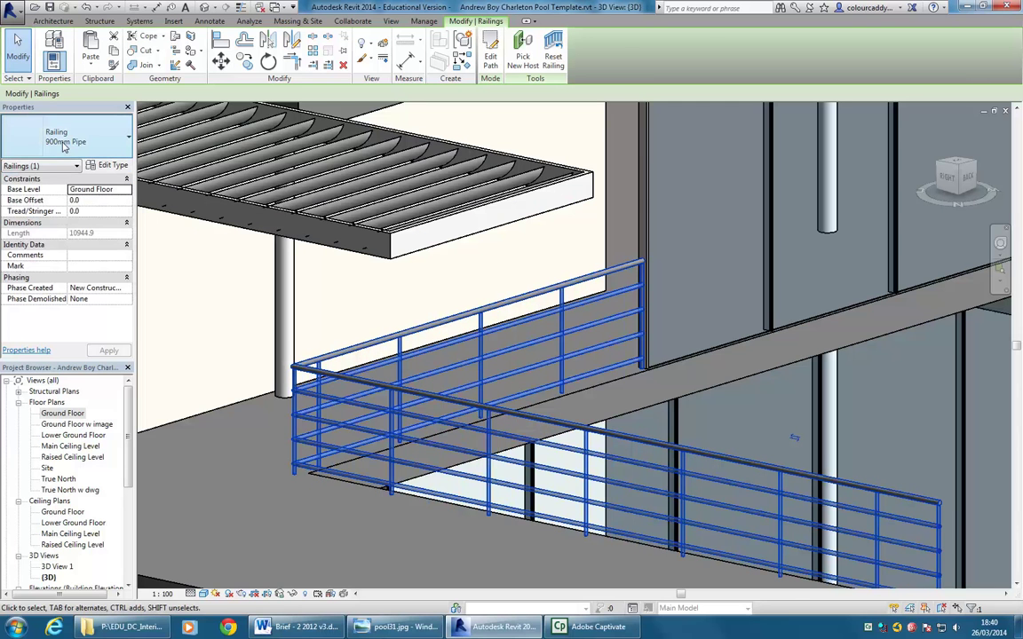
{"action": "key", "text": "Escape"}
{"action": "middle_click_drag", "start_coordinate": [371, 471], "coordinate": [360, 475]}
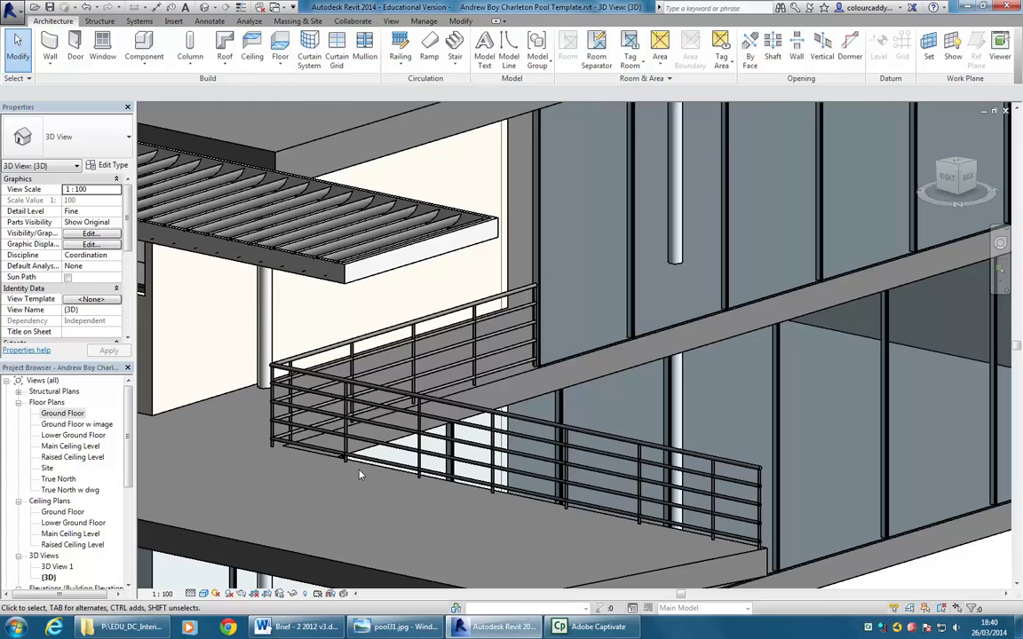
{"action": "middle_click_drag", "start_coordinate": [360, 476], "coordinate": [400, 509], "text": "shift"}
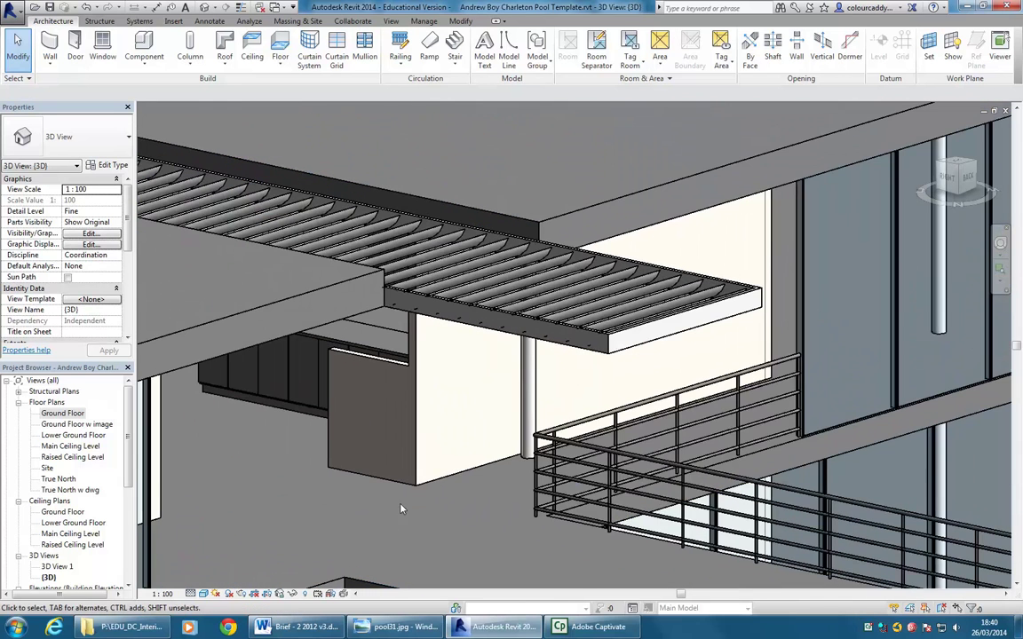
{"action": "left_click", "coordinate": [11, 8]}
{"action": "left_click", "coordinate": [10, 8]}
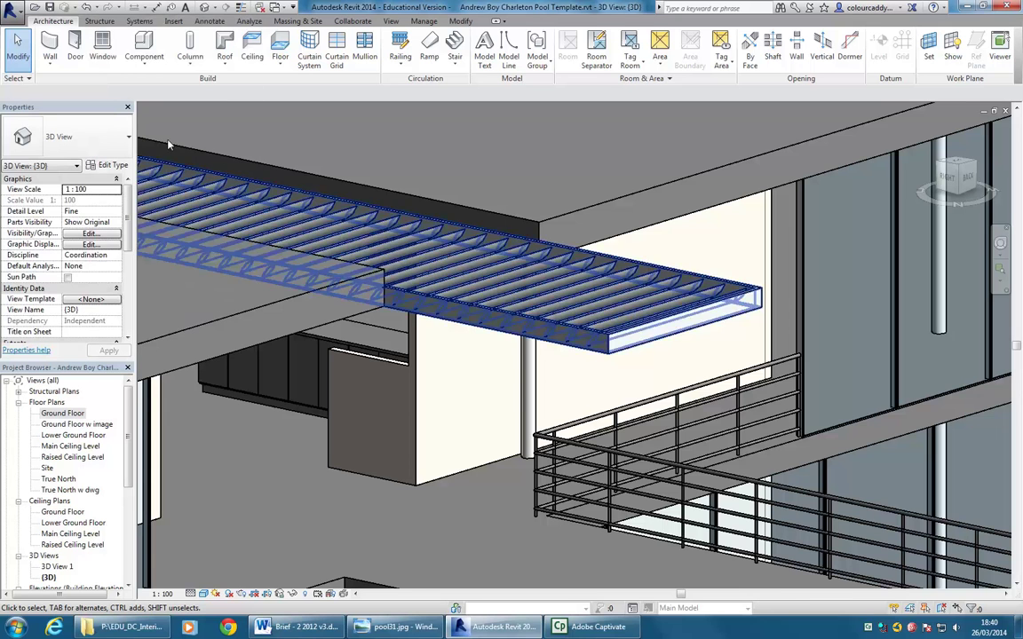
{"action": "left_click", "coordinate": [399, 41]}
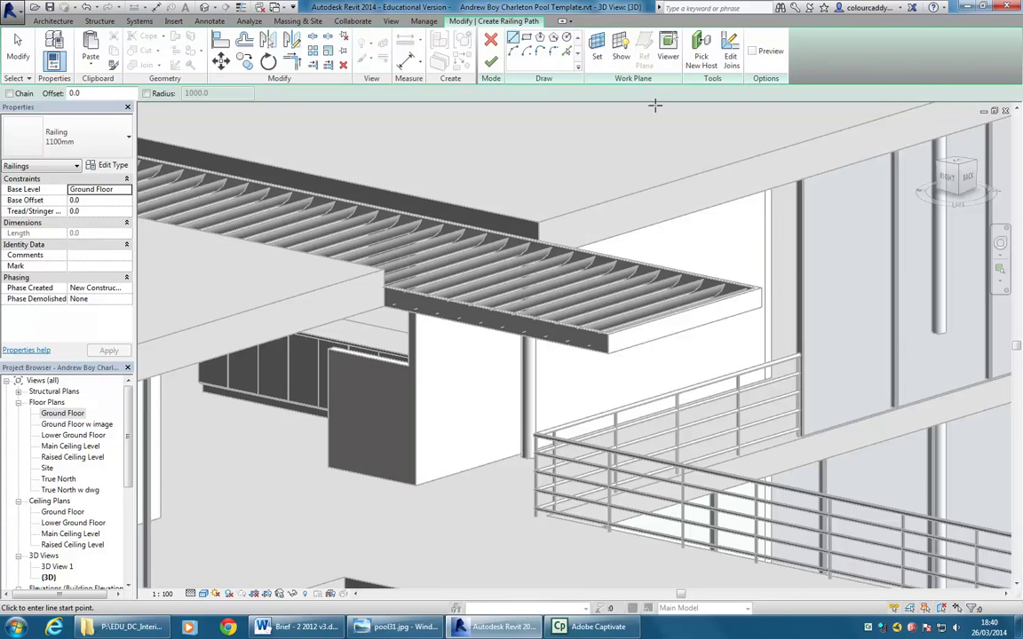
{"action": "left_click", "coordinate": [491, 39]}
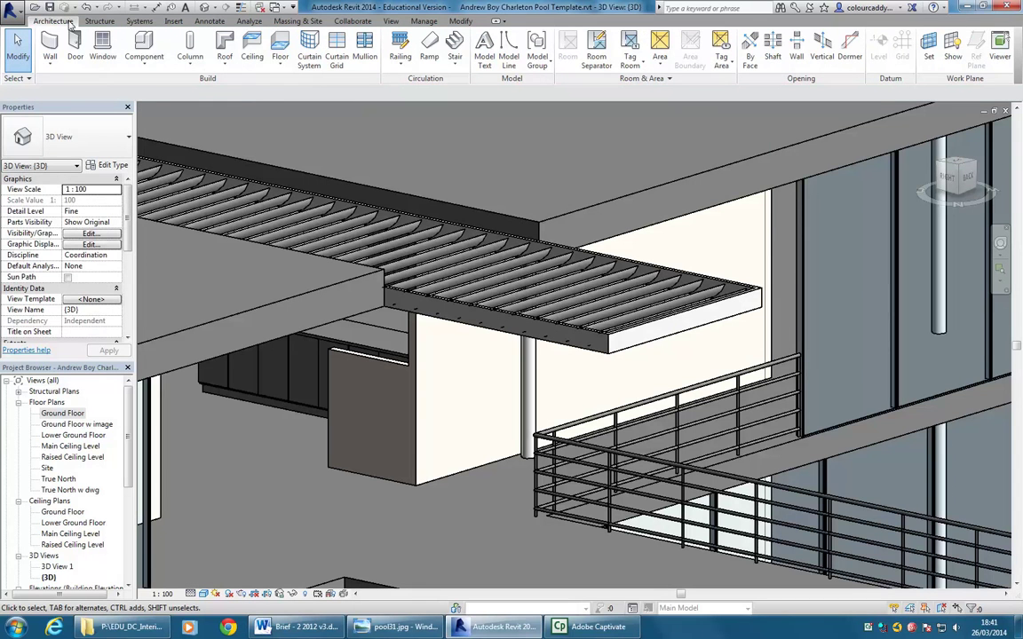
{"action": "left_click", "coordinate": [144, 45]}
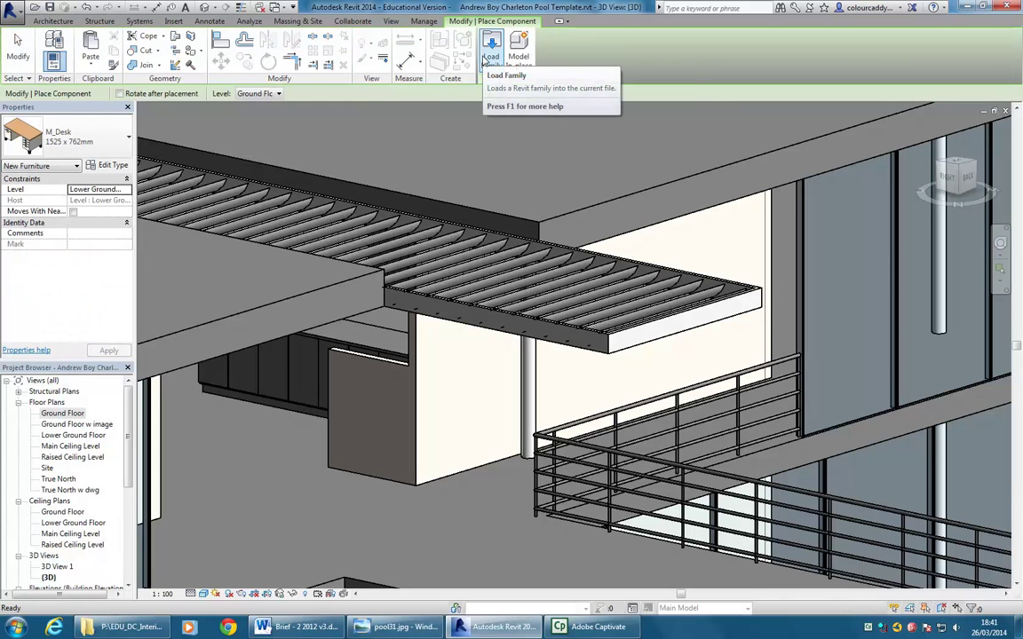
{"action": "key", "text": "Escape"}
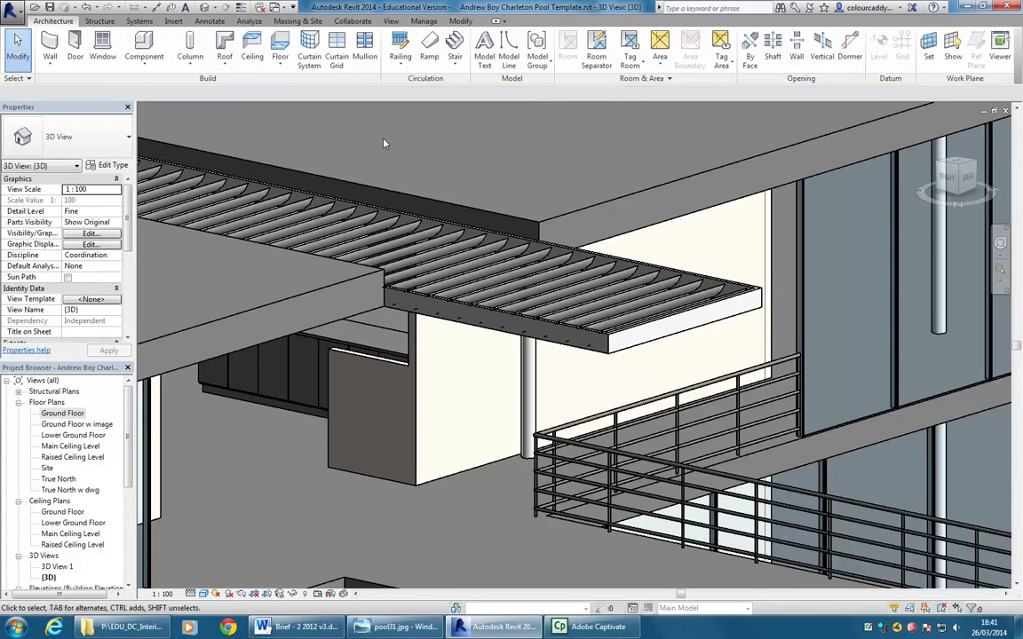
{"action": "left_click", "coordinate": [173, 22]}
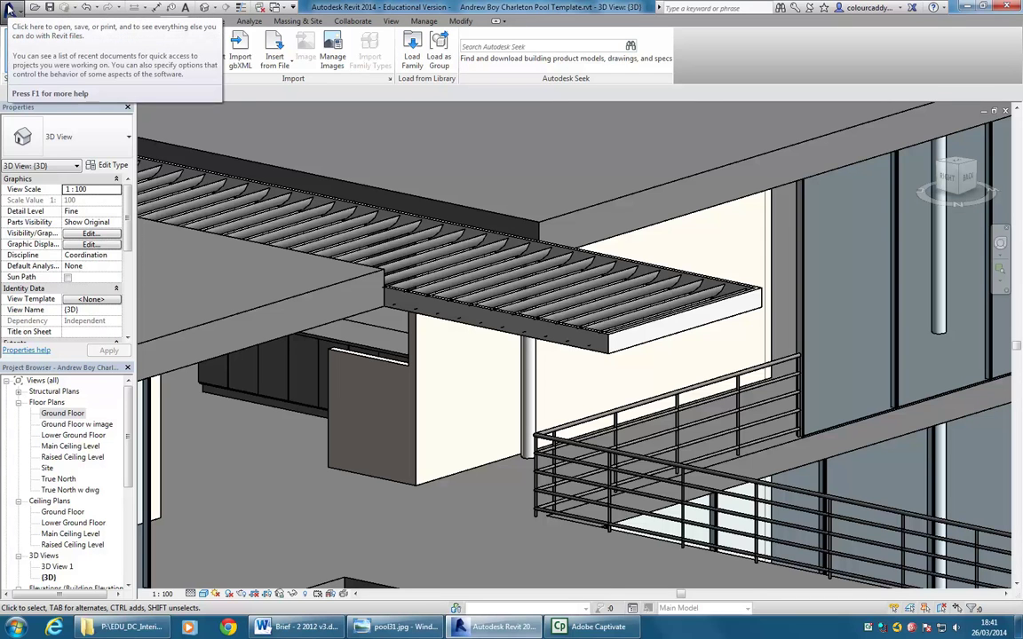
{"action": "left_click", "coordinate": [8, 9]}
{"action": "mouse_move", "coordinate": [40, 93]}
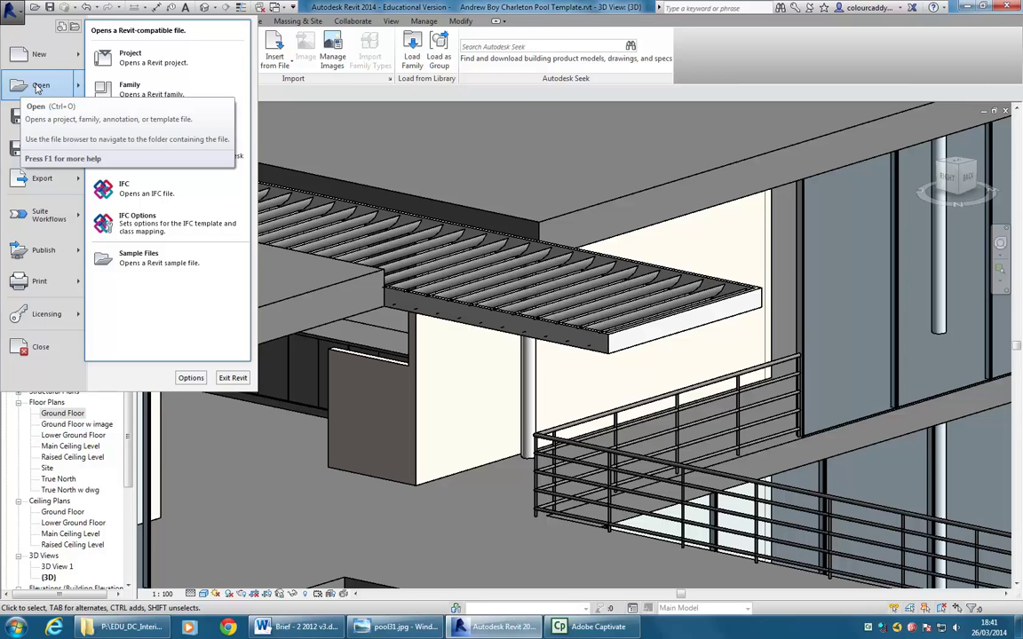
{"action": "left_click", "coordinate": [14, 8]}
{"action": "left_click", "coordinate": [414, 57]}
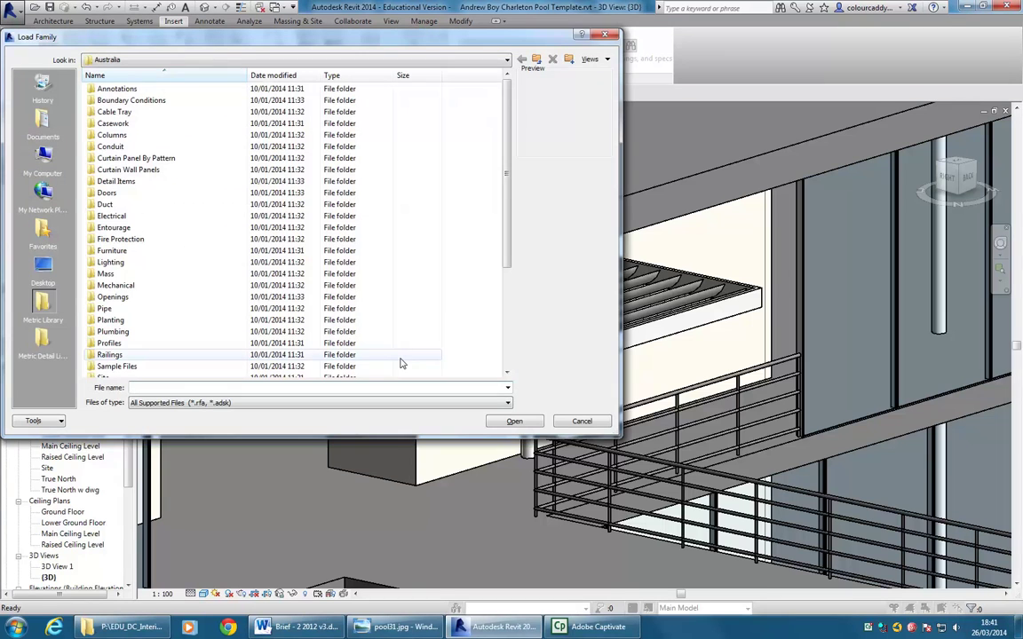
{"action": "left_click", "coordinate": [582, 421]}
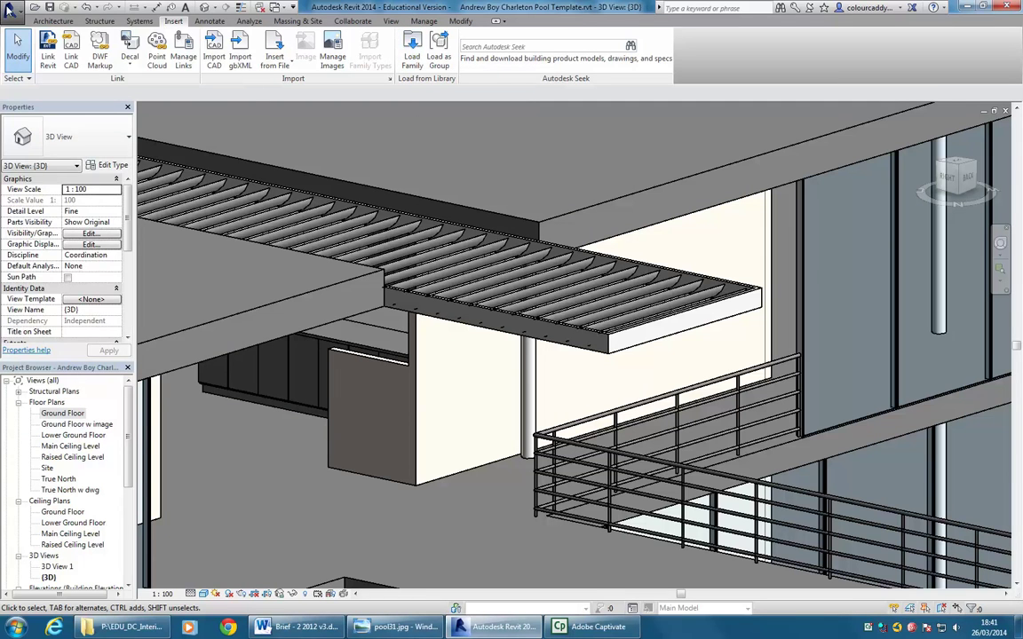
Compare the file types supported for opening a file with those supported for loading a family
{"action": "left_click", "coordinate": [7, 9]}
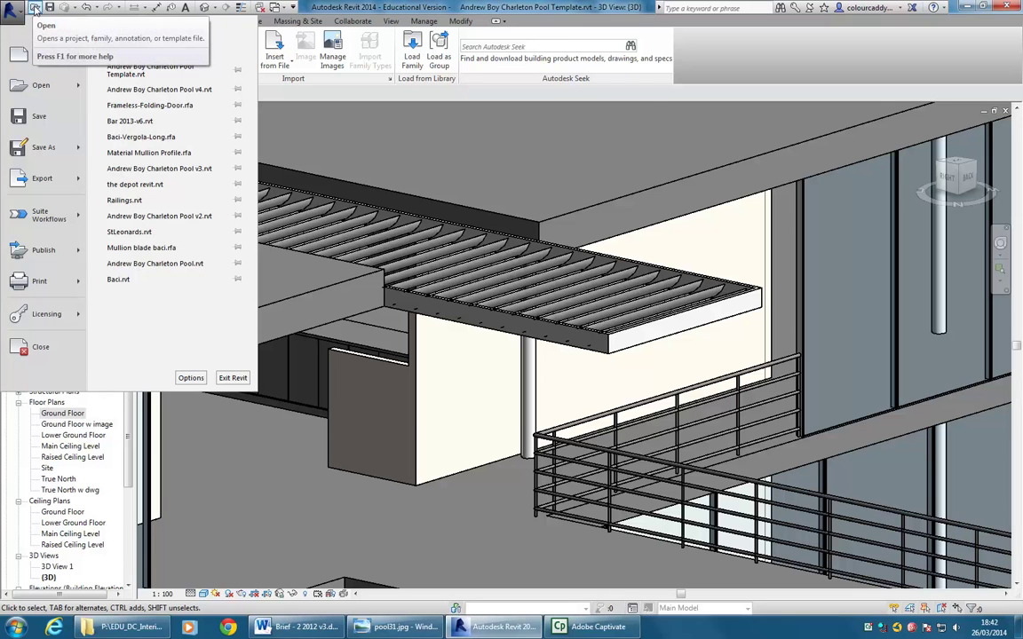
{"action": "left_click", "coordinate": [35, 8]}
{"action": "left_click", "coordinate": [34, 8]}
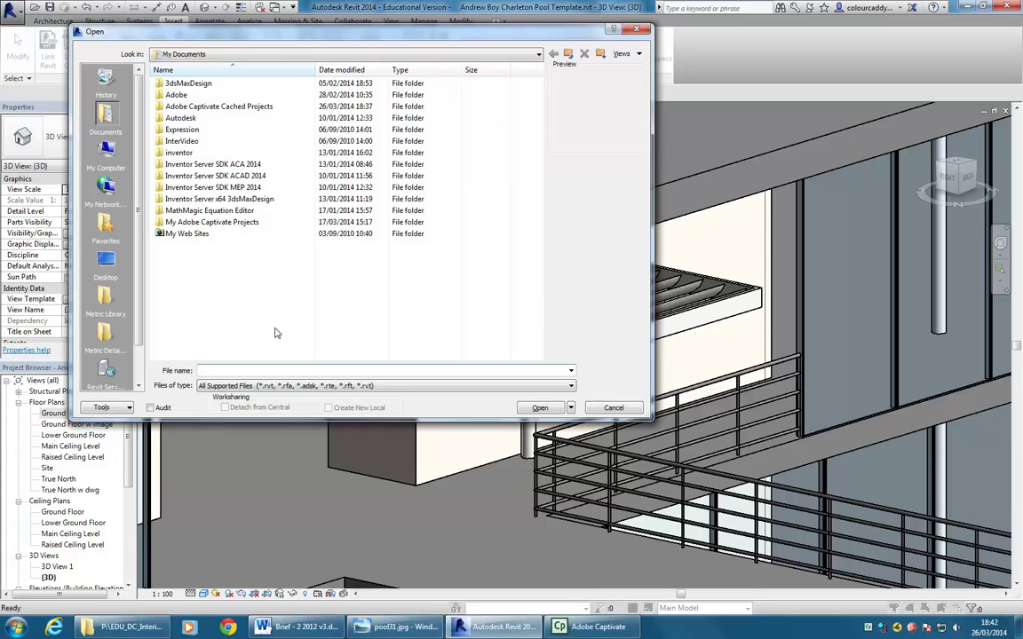
{"action": "left_click", "coordinate": [226, 387]}
{"action": "left_click", "coordinate": [614, 408]}
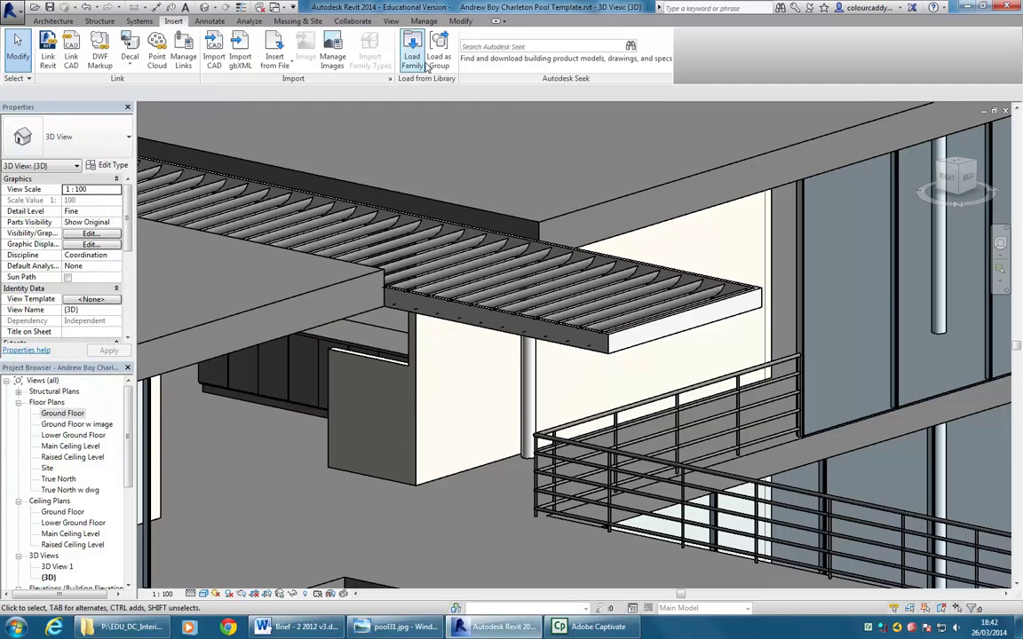
{"action": "left_click", "coordinate": [413, 55]}
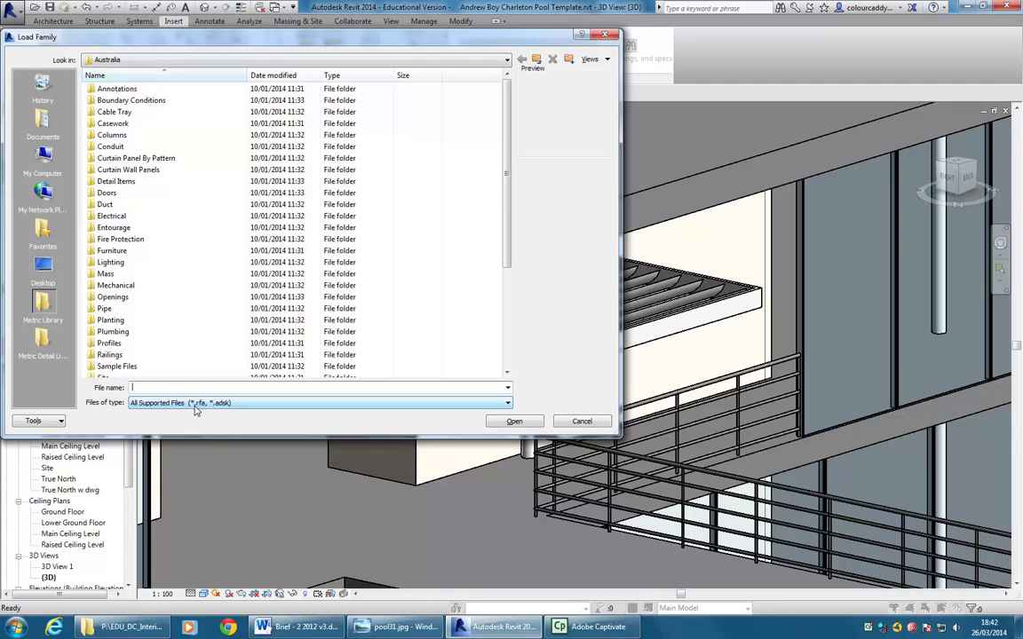
{"action": "left_click", "coordinate": [578, 423]}
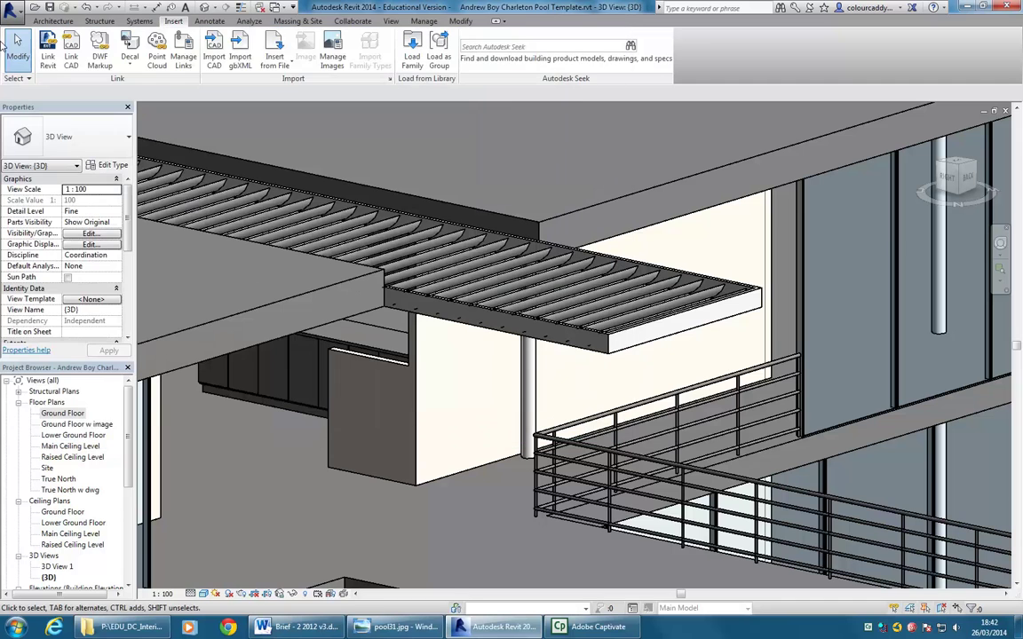
Open the Railings.rvt project from the Sample Files folder of the Australia metric library
{"action": "left_click", "coordinate": [34, 7]}
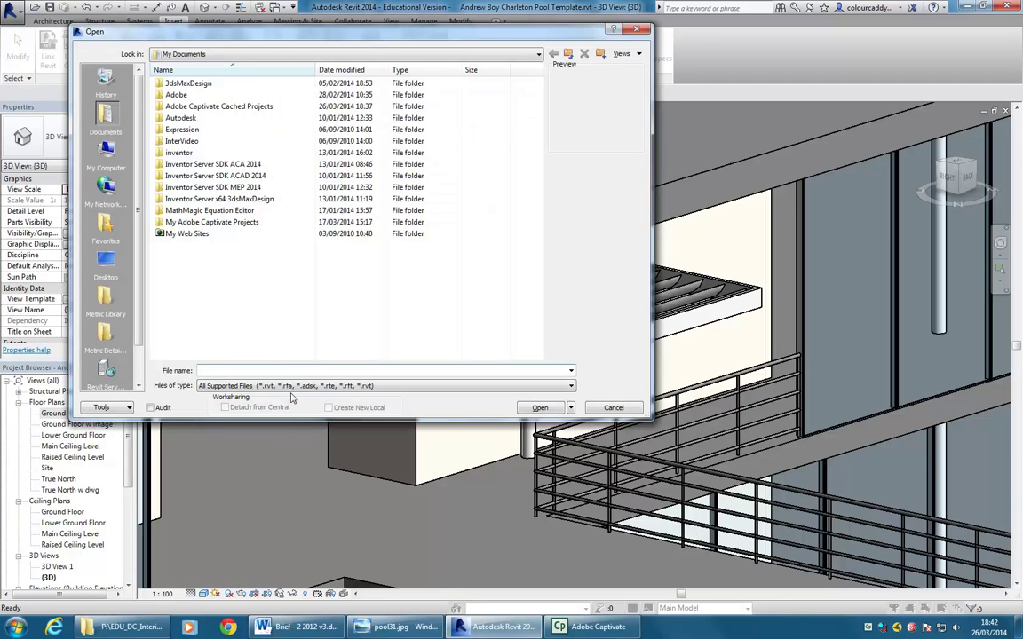
{"action": "left_click", "coordinate": [397, 388]}
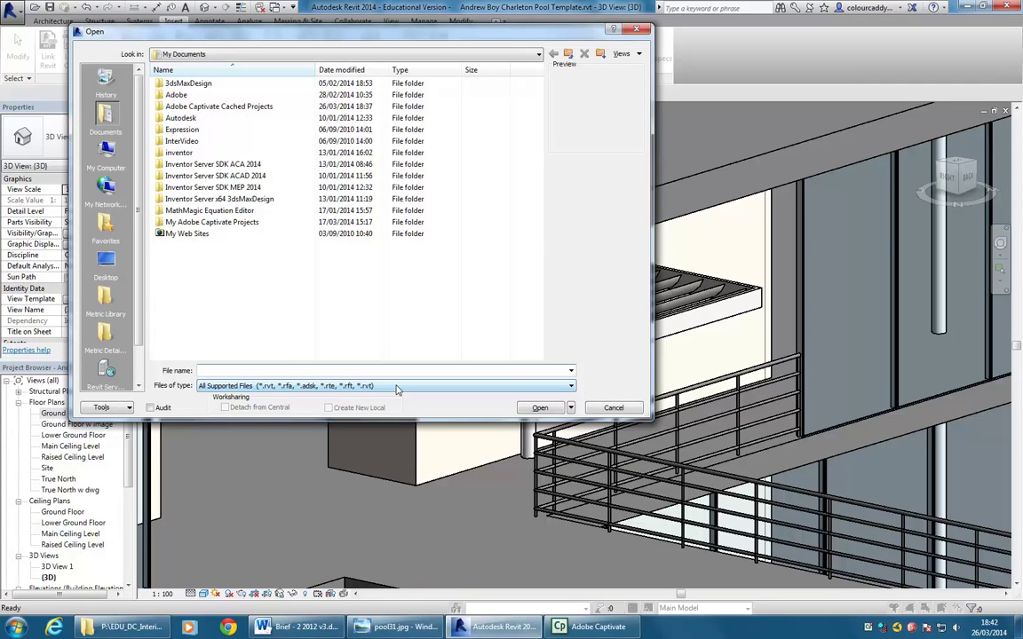
{"action": "left_click", "coordinate": [269, 303]}
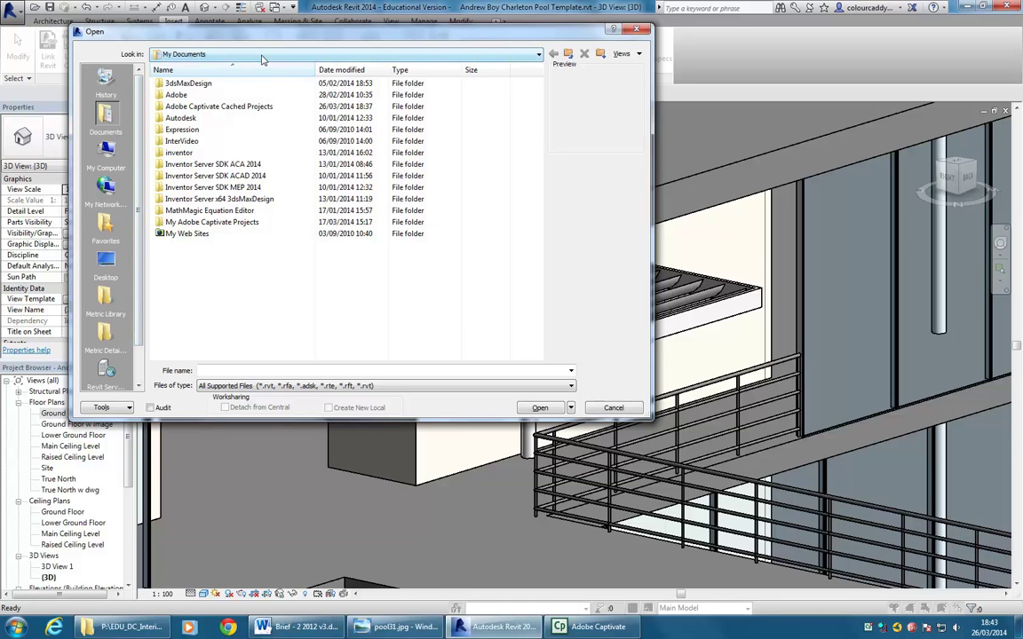
{"action": "left_click", "coordinate": [106, 304]}
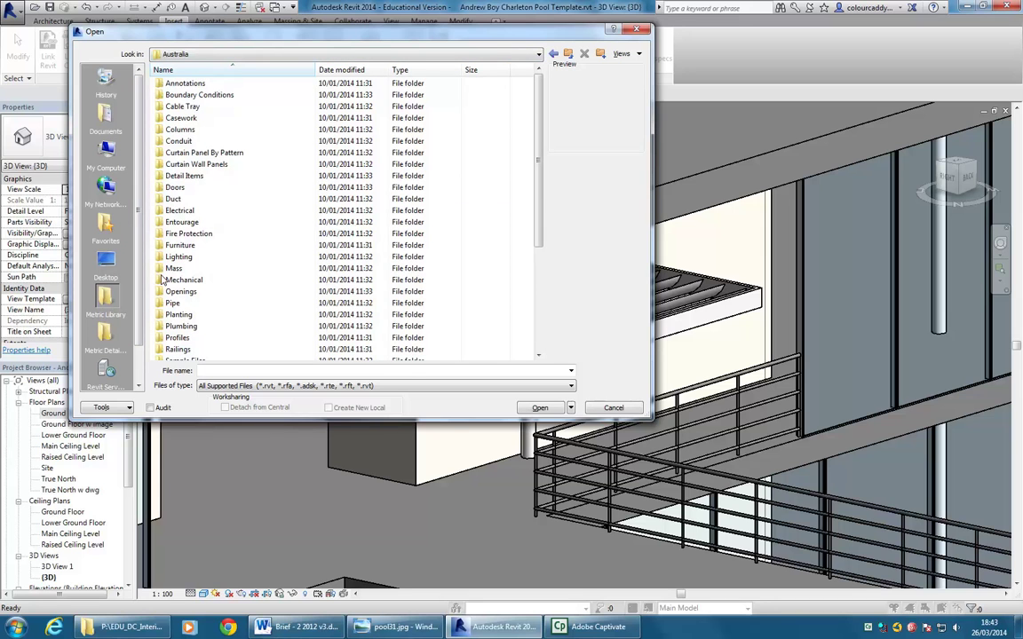
{"action": "left_click", "coordinate": [206, 337]}
{"action": "scroll", "coordinate": [201, 308], "scroll_direction": "down", "scroll_amount": 2}
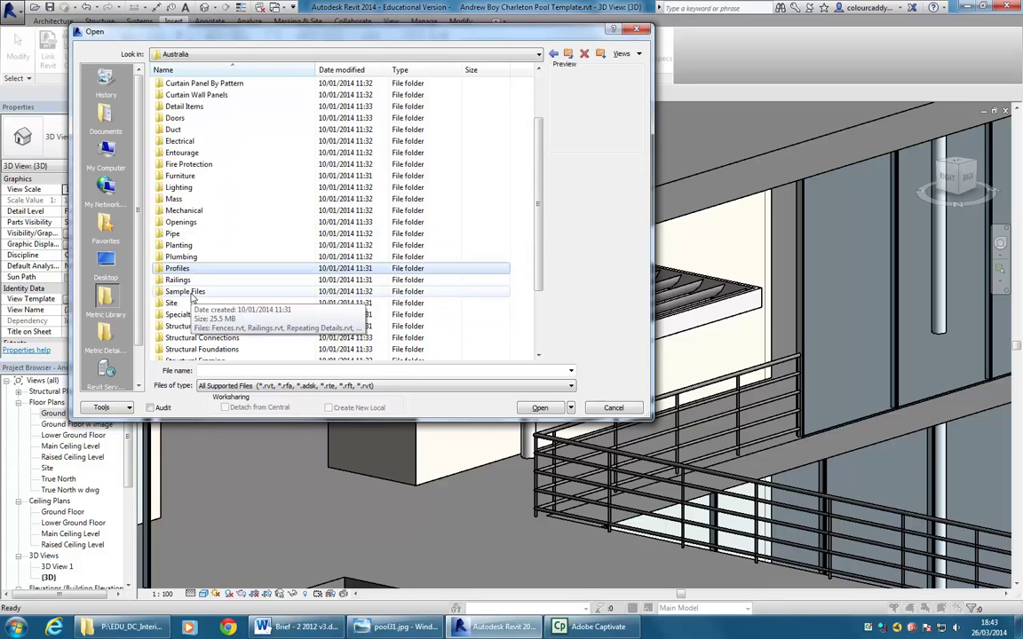
{"action": "double_click", "coordinate": [190, 296]}
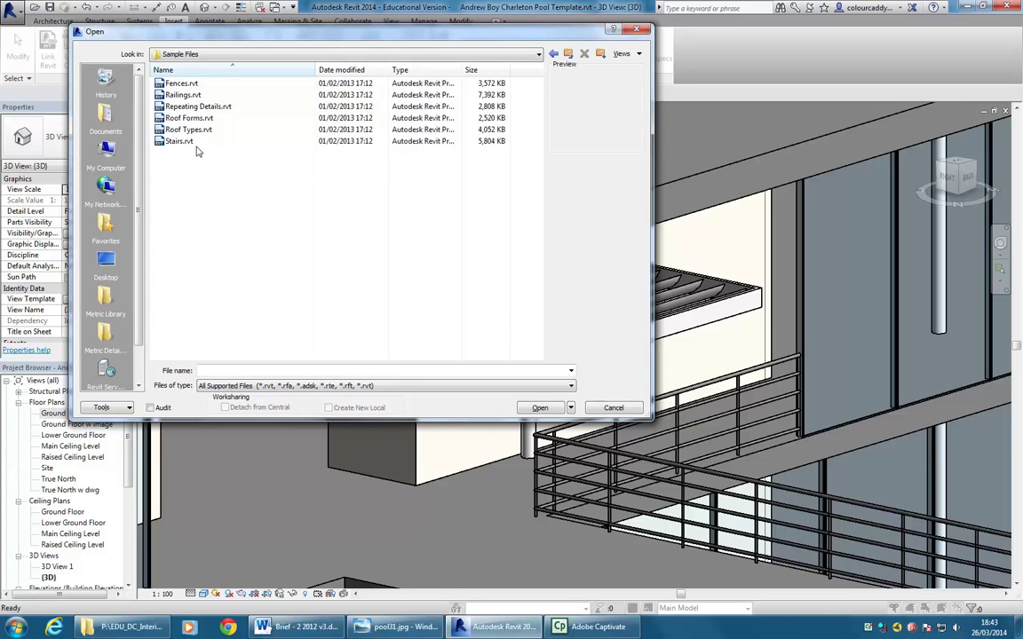
{"action": "left_click", "coordinate": [185, 96]}
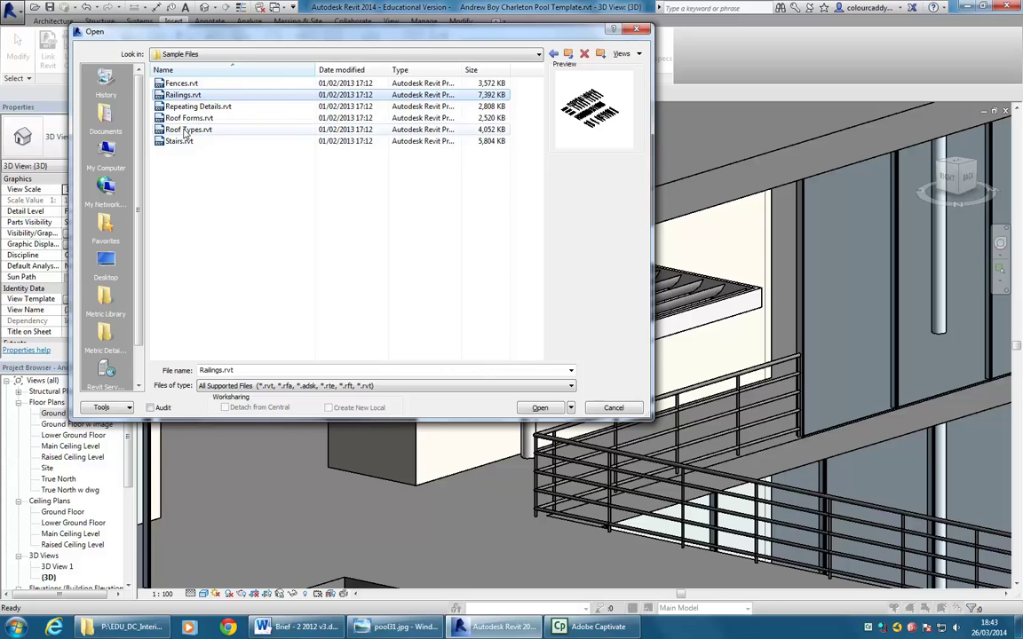
{"action": "double_click", "coordinate": [163, 94]}
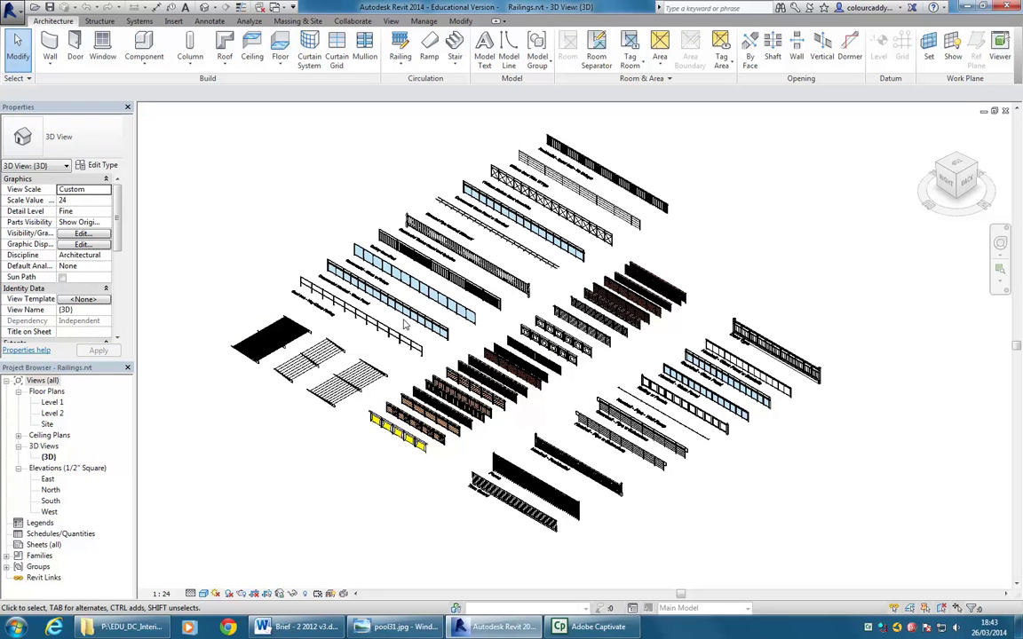
Examine the sample railings in the 3D view, including the timber, pipe and glass designs
{"action": "scroll", "coordinate": [435, 355], "scroll_direction": "up", "scroll_amount": 2}
{"action": "scroll", "coordinate": [442, 359], "scroll_direction": "up", "scroll_amount": 4}
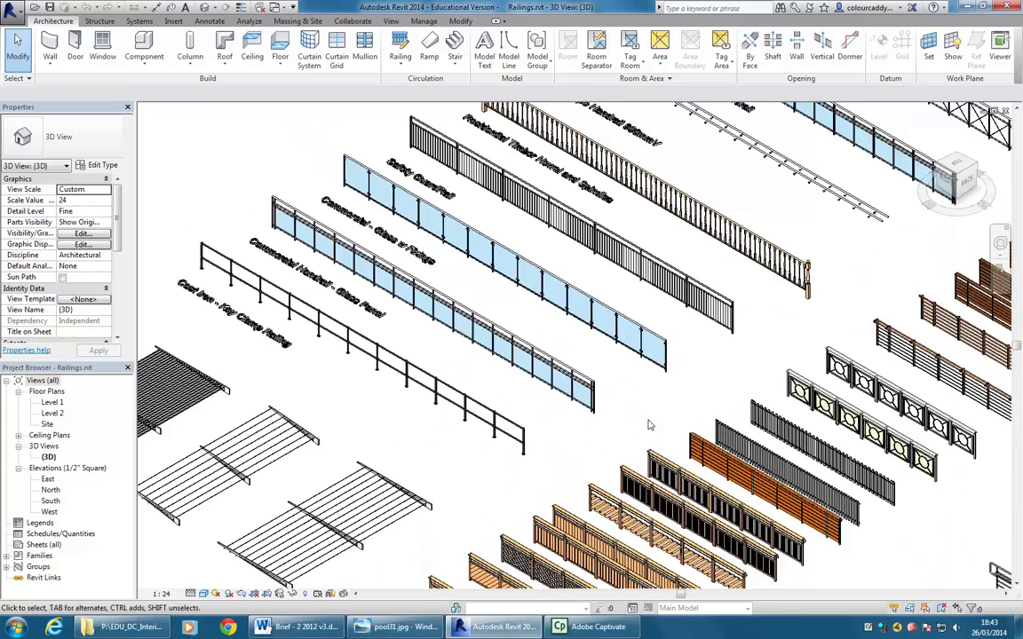
{"action": "middle_click_drag", "start_coordinate": [663, 444], "coordinate": [644, 293]}
{"action": "scroll", "coordinate": [644, 299], "scroll_direction": "down", "scroll_amount": 2}
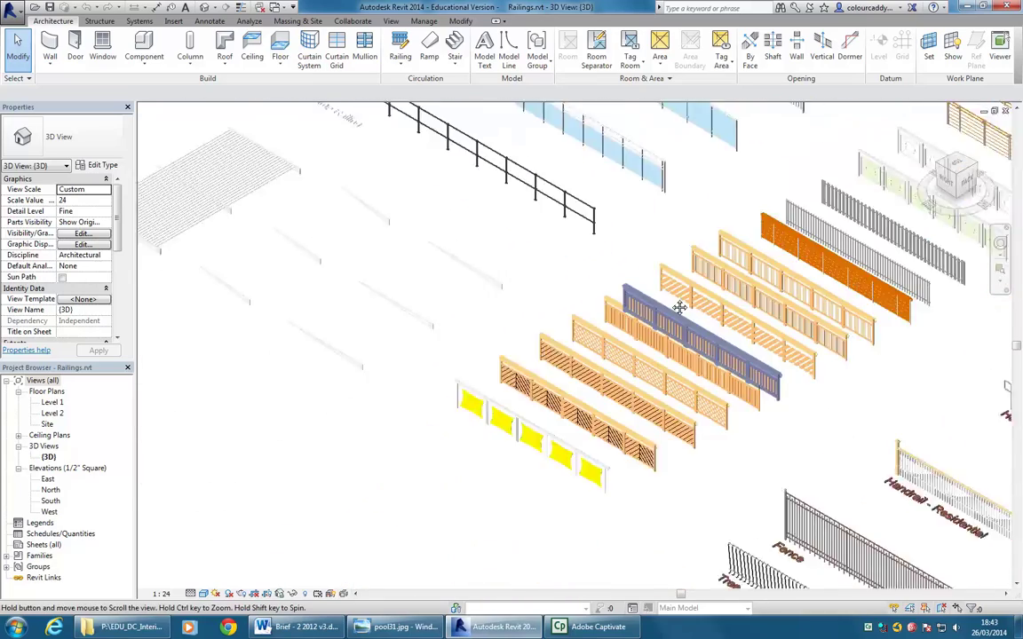
{"action": "scroll", "coordinate": [514, 424], "scroll_direction": "up", "scroll_amount": 3}
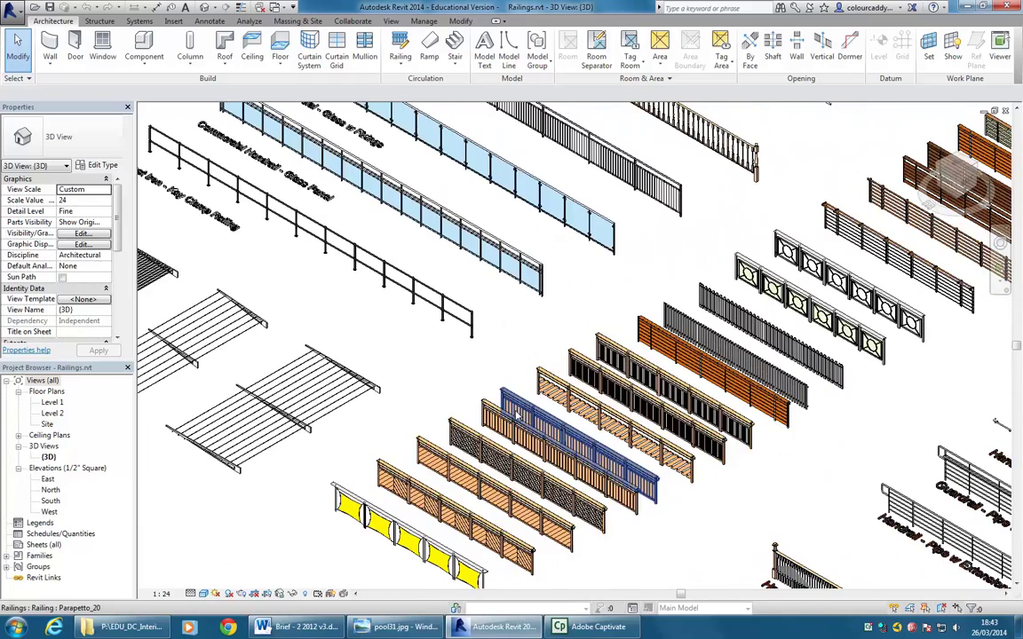
{"action": "middle_click_drag", "start_coordinate": [482, 354], "coordinate": [550, 402]}
{"action": "scroll", "coordinate": [515, 360], "scroll_direction": "up", "scroll_amount": 2}
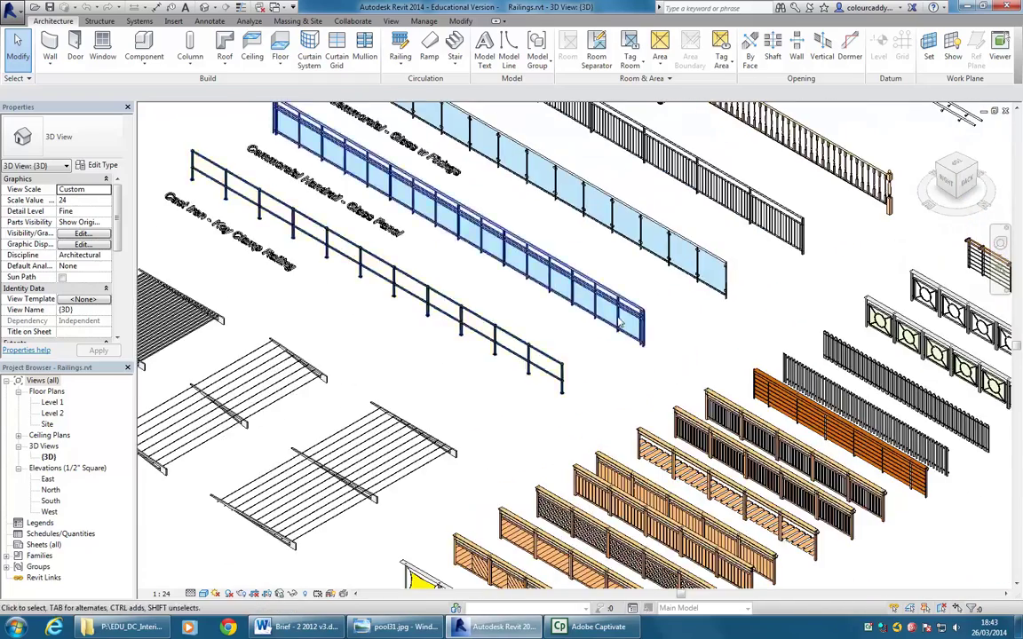
Copy the Commercial - Glass w Fixings railing from the sample project to the clipboard and deselect it
{"action": "left_click", "coordinate": [686, 275]}
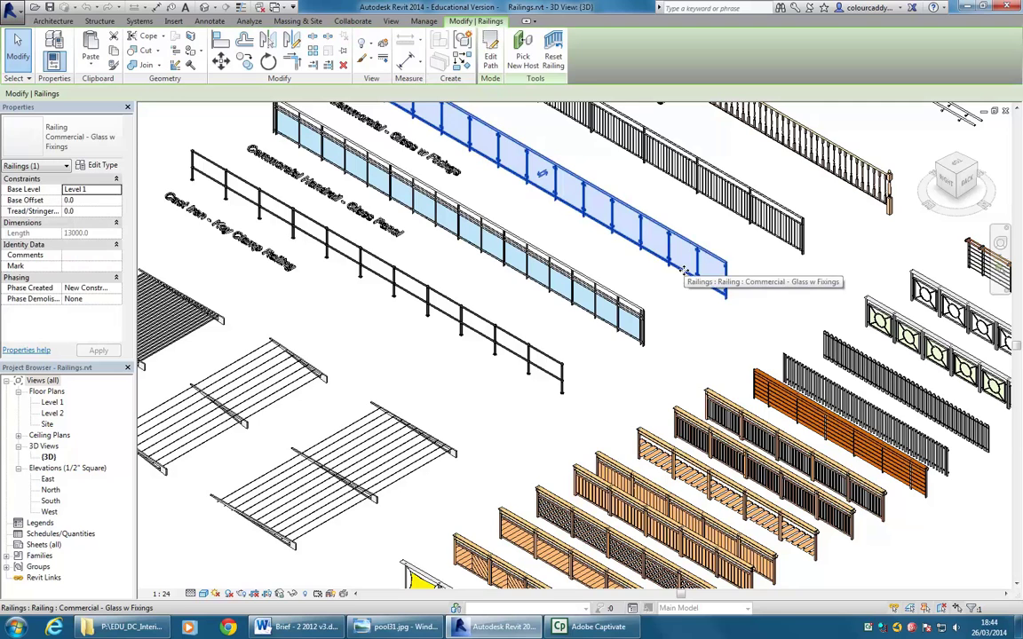
{"action": "middle_click_drag", "start_coordinate": [595, 246], "coordinate": [660, 373]}
{"action": "middle_click_drag", "start_coordinate": [618, 338], "coordinate": [621, 391]}
{"action": "scroll", "coordinate": [620, 391], "scroll_direction": "up", "scroll_amount": 1}
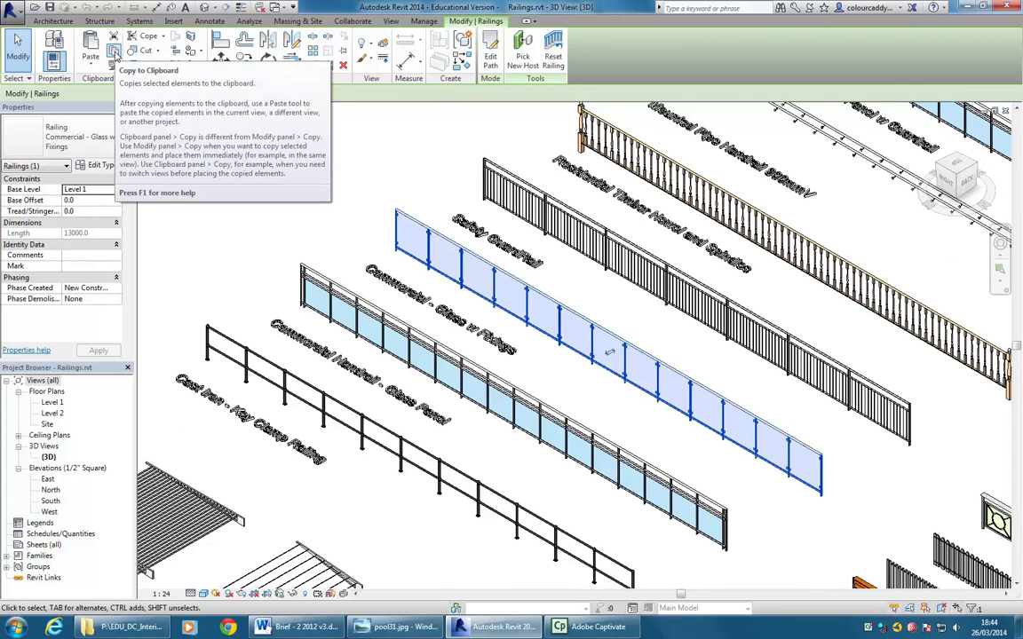
{"action": "left_click", "coordinate": [114, 53]}
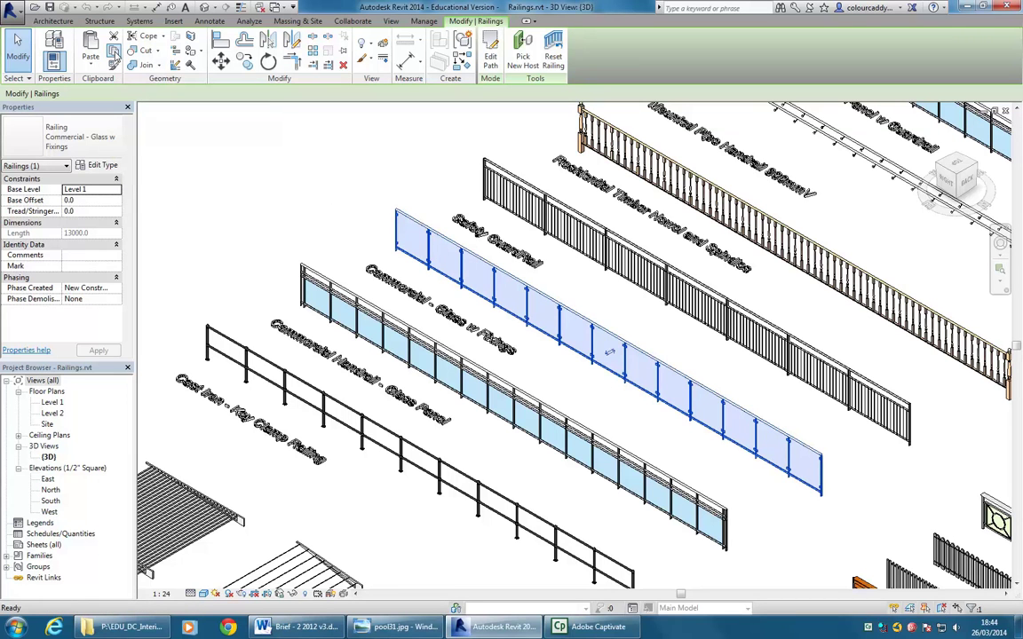
{"action": "left_click", "coordinate": [281, 209]}
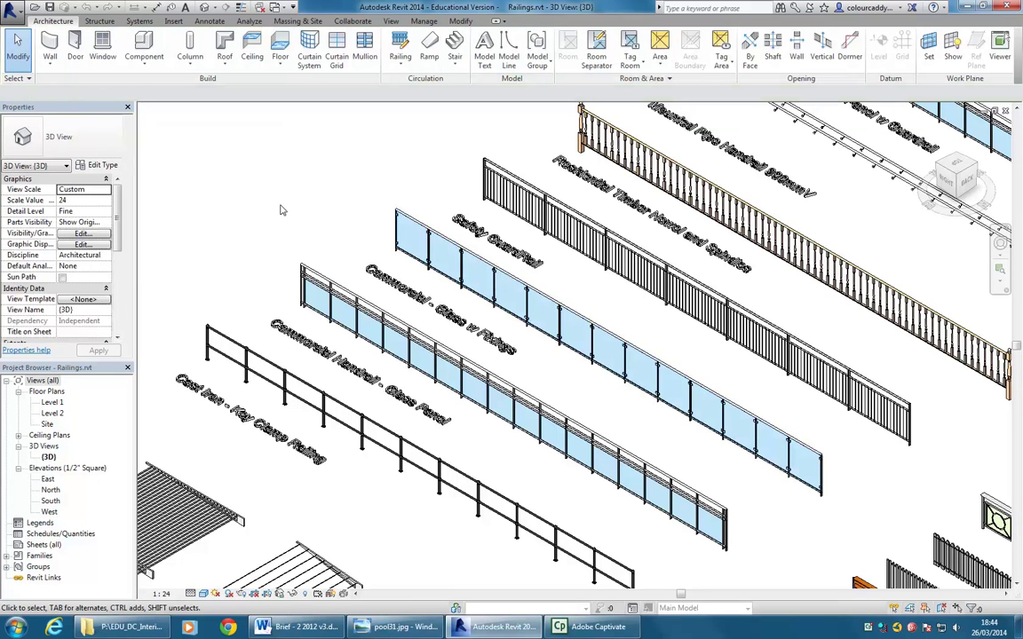
{"action": "left_click", "coordinate": [460, 253]}
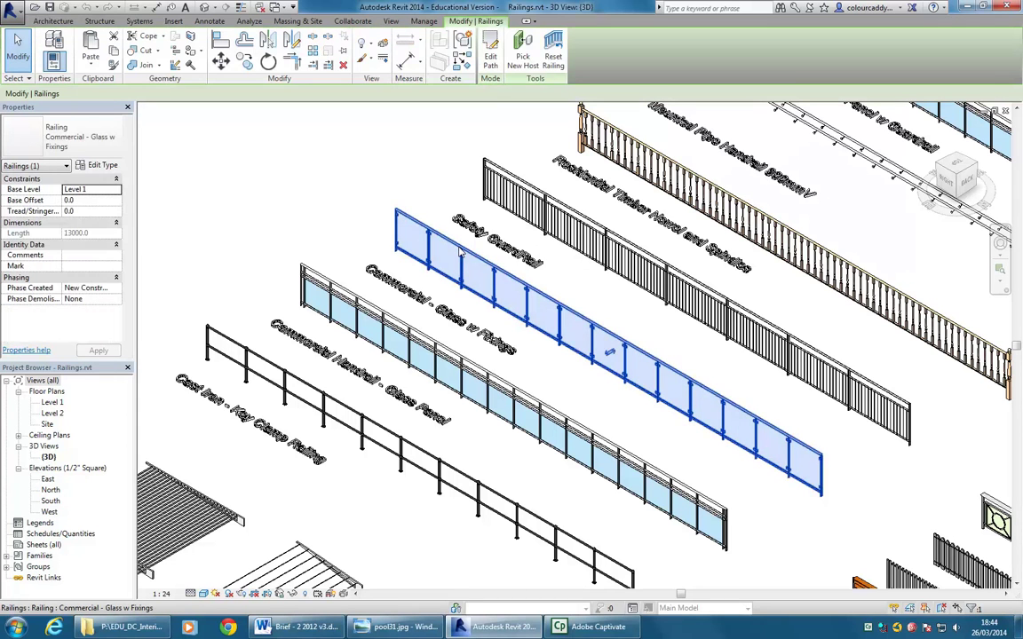
{"action": "left_click", "coordinate": [409, 174]}
Minimise the Railings.rvt view and bring up the pool project's {3D} view at full size
{"action": "middle_click_drag", "start_coordinate": [728, 236], "coordinate": [388, 233]}
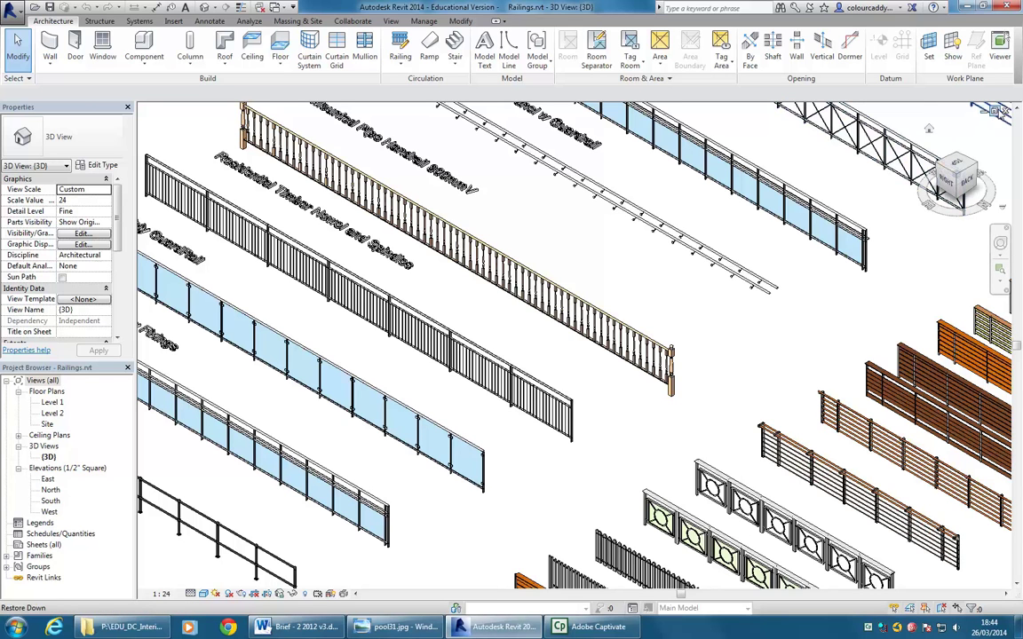
{"action": "left_click", "coordinate": [983, 111]}
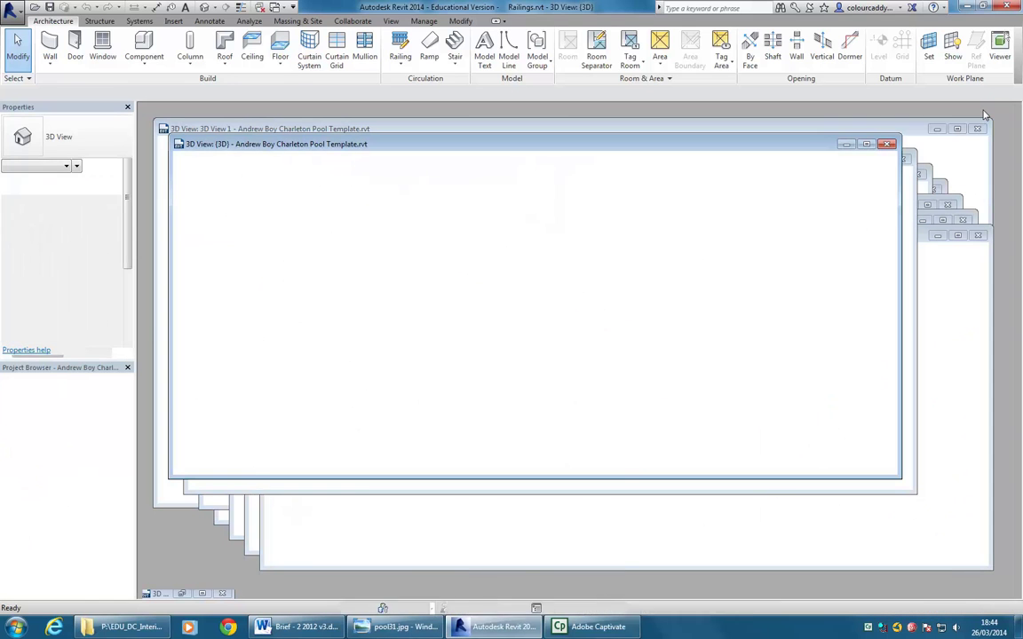
{"action": "left_click", "coordinate": [563, 182]}
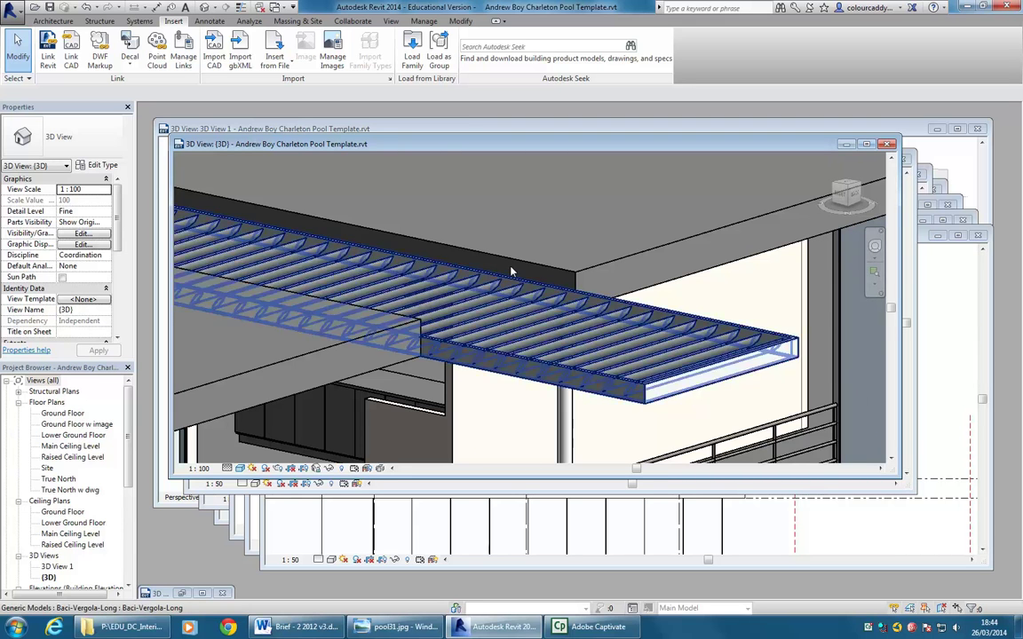
{"action": "left_click", "coordinate": [866, 144]}
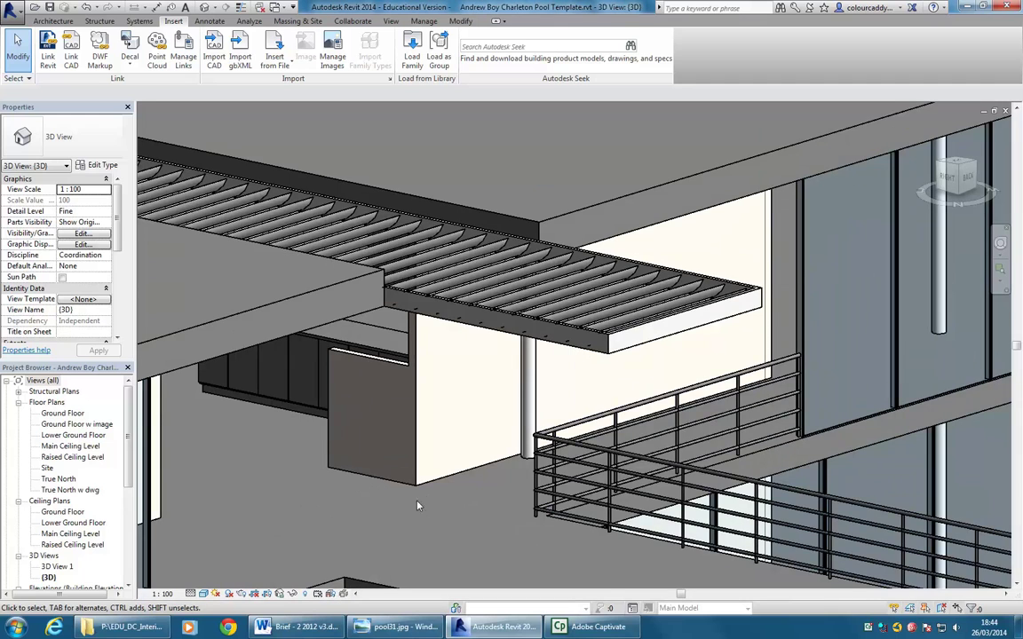
Paste the copied glass railing from the clipboard into open space beside the building, complete the paste and select the pasted railing
{"action": "scroll", "coordinate": [423, 500], "scroll_direction": "down", "scroll_amount": 1}
{"action": "middle_click_drag", "start_coordinate": [424, 499], "coordinate": [517, 342]}
{"action": "scroll", "coordinate": [509, 393], "scroll_direction": "down", "scroll_amount": 2}
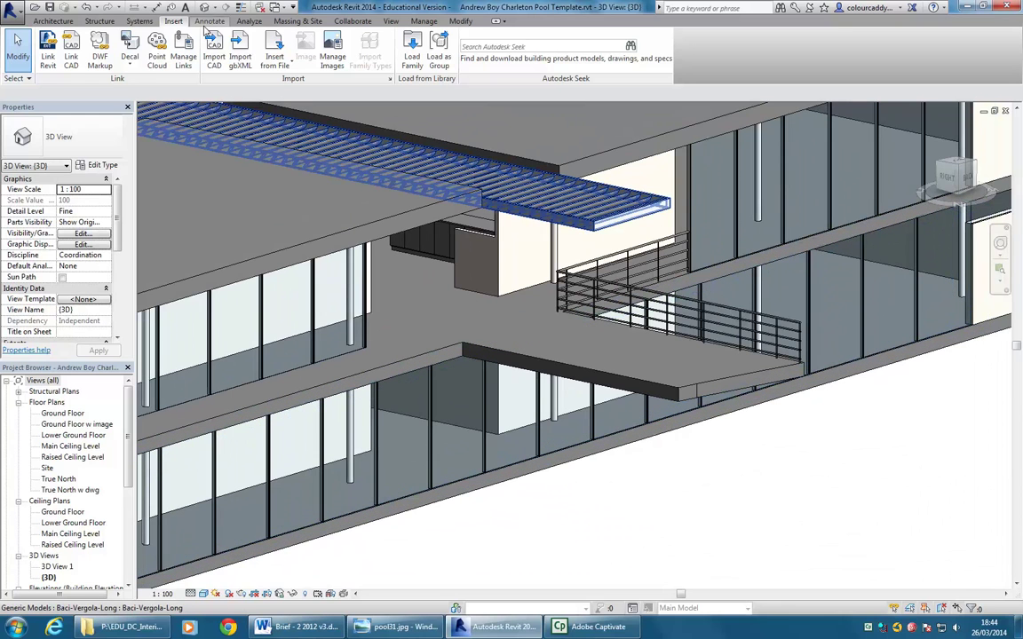
{"action": "left_click", "coordinate": [460, 21]}
{"action": "left_click", "coordinate": [90, 66]}
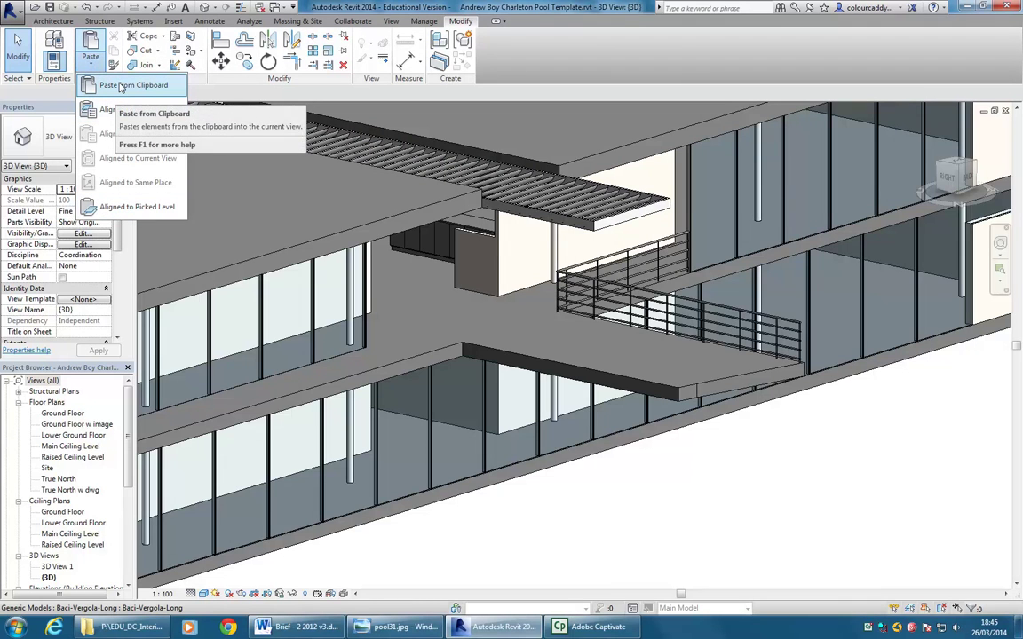
{"action": "left_click", "coordinate": [121, 87]}
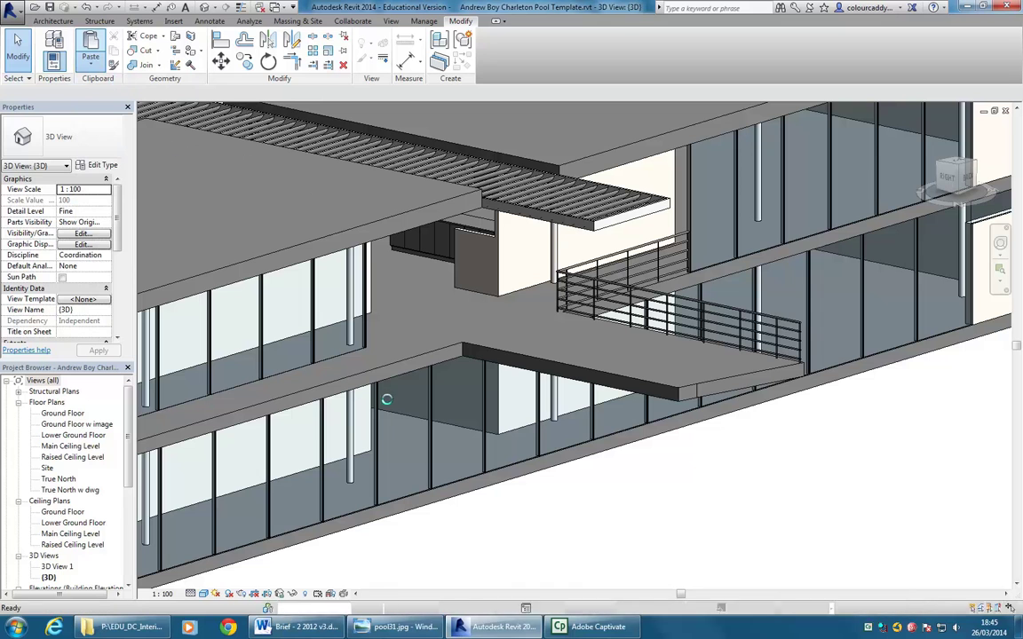
{"action": "left_click", "coordinate": [460, 455]}
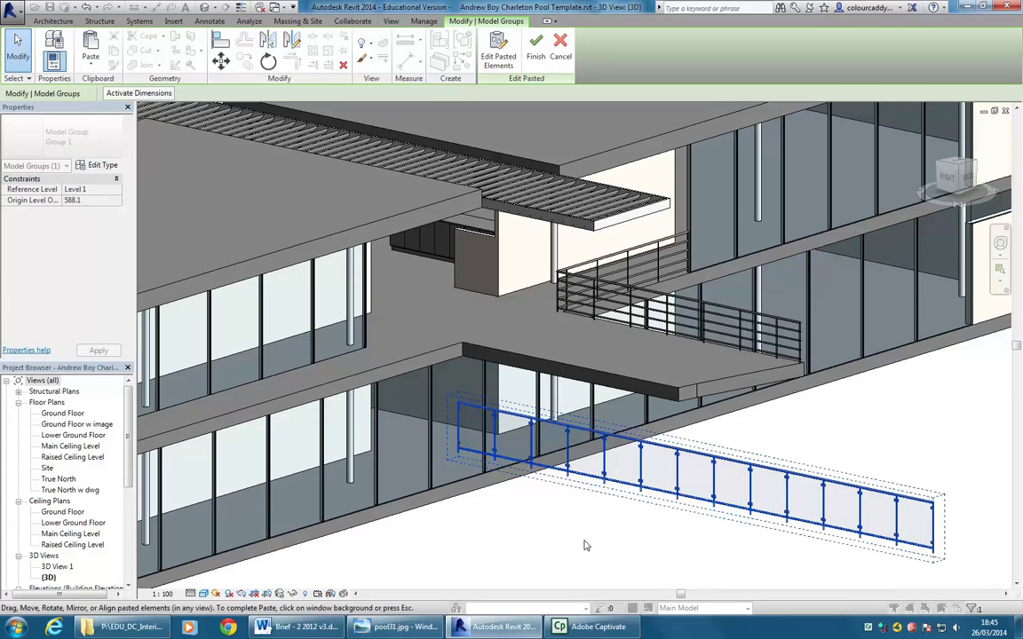
{"action": "left_click", "coordinate": [548, 514]}
{"action": "left_click", "coordinate": [622, 487]}
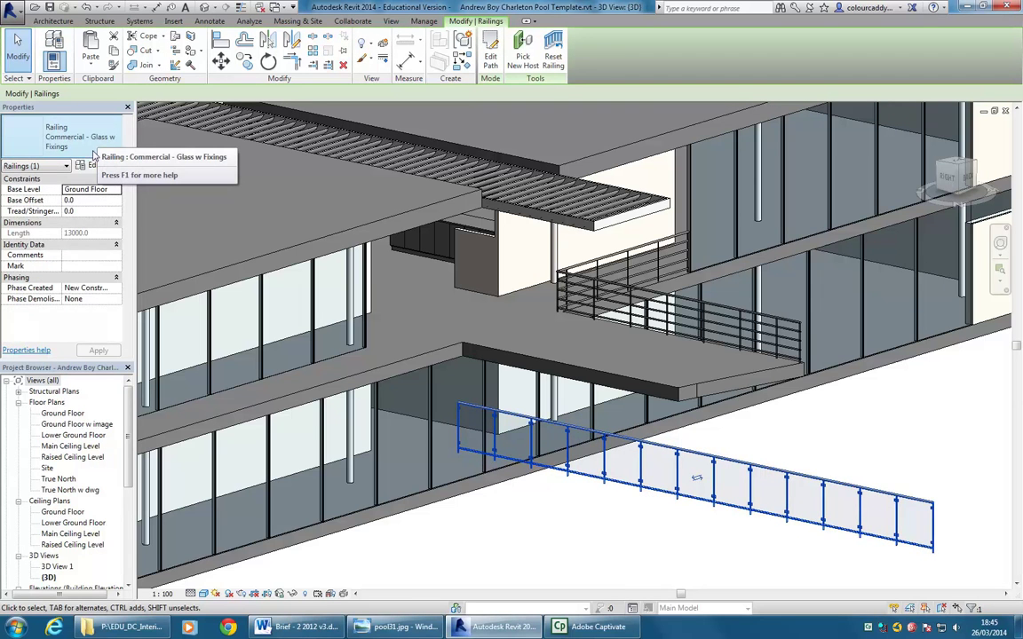
Change the walkway's 900mm Pipe railing to the Commercial - Glass w Fixings type and deselect it
{"action": "scroll", "coordinate": [586, 267], "scroll_direction": "up", "scroll_amount": 4}
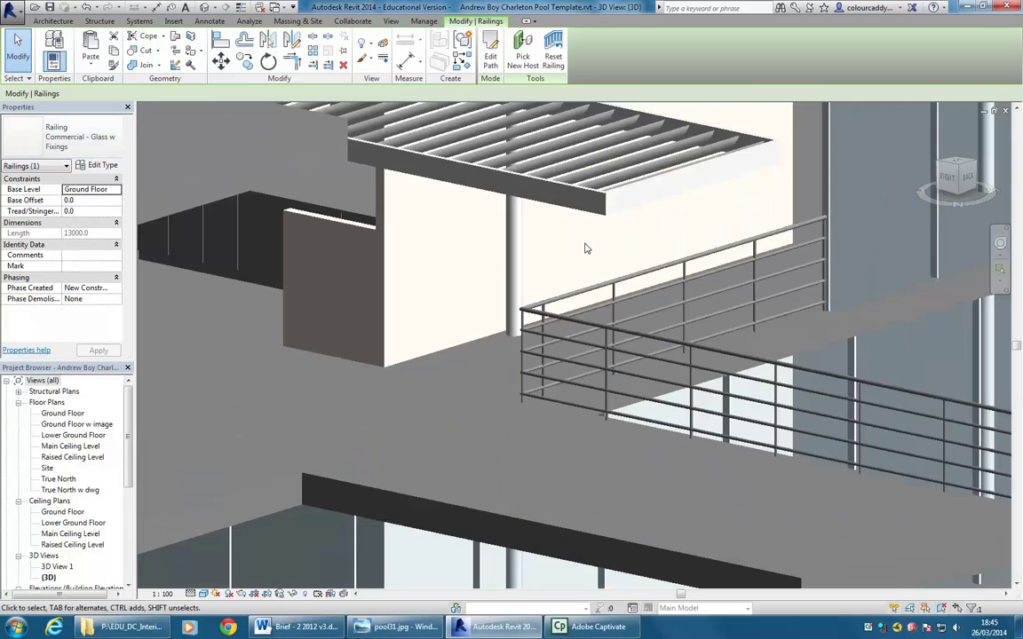
{"action": "left_click", "coordinate": [594, 328]}
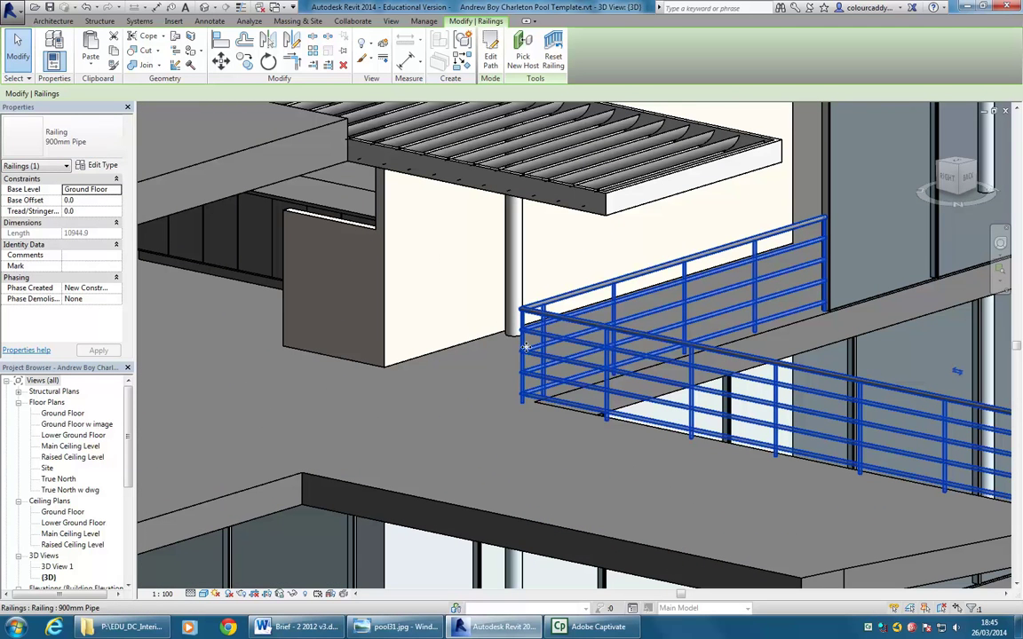
{"action": "left_click", "coordinate": [79, 139]}
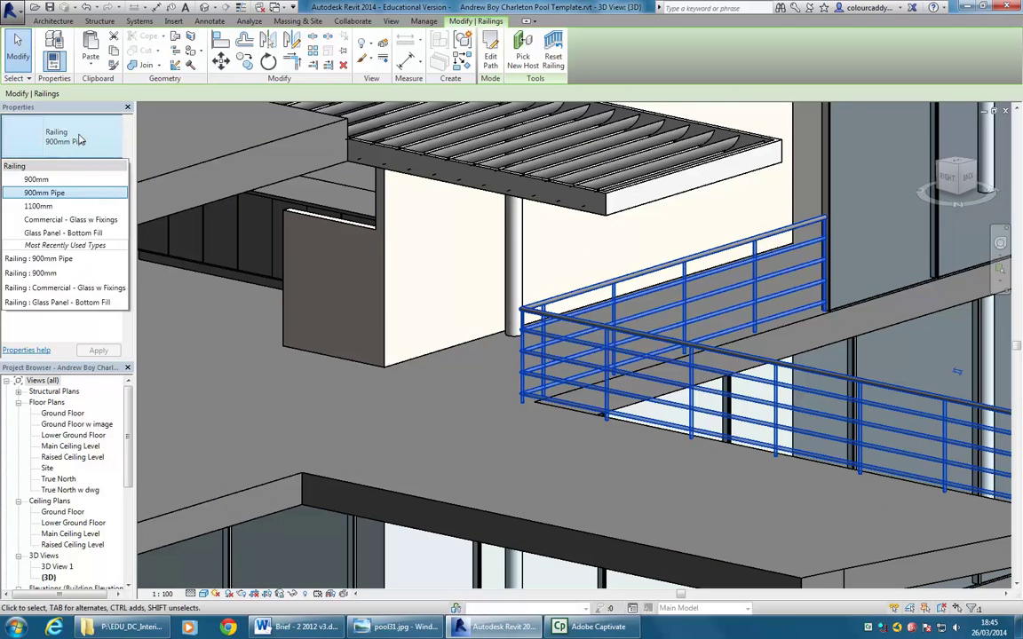
{"action": "left_click", "coordinate": [71, 220]}
{"action": "left_click", "coordinate": [548, 481]}
Delete the pasted glass railing beside the building
{"action": "scroll", "coordinate": [548, 480], "scroll_direction": "down", "scroll_amount": 2}
{"action": "middle_click_drag", "start_coordinate": [548, 480], "coordinate": [493, 408]}
{"action": "scroll", "coordinate": [488, 405], "scroll_direction": "down", "scroll_amount": 1}
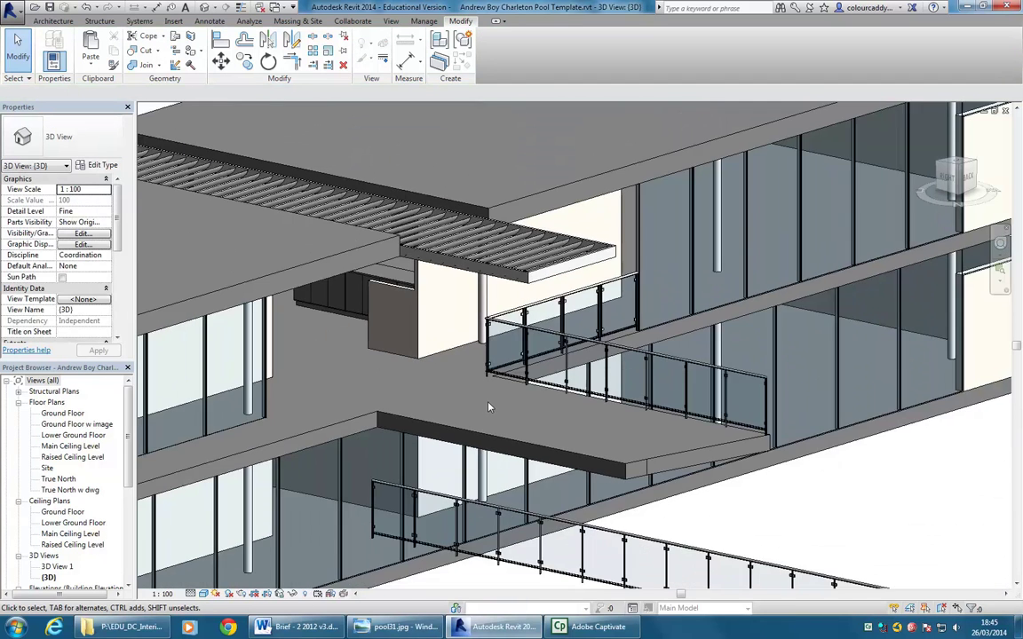
{"action": "left_click", "coordinate": [681, 553]}
{"action": "key", "text": "Delete"}
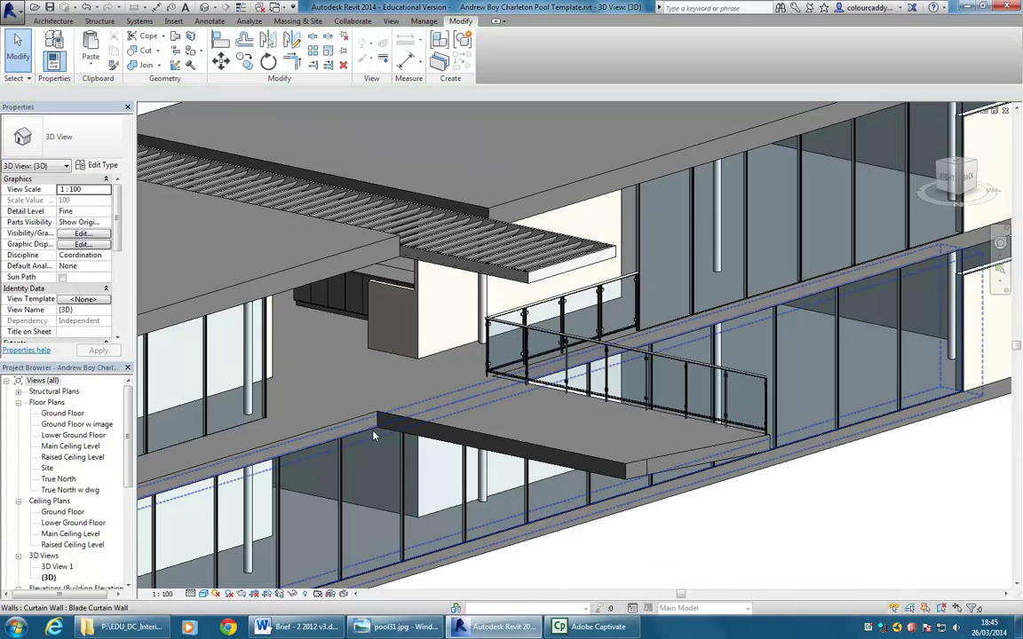
In the Ground Floor plan, begin a railing path with a vertical line about 7200 mm long down the walkway side nearest grid F
{"action": "double_click", "coordinate": [63, 414]}
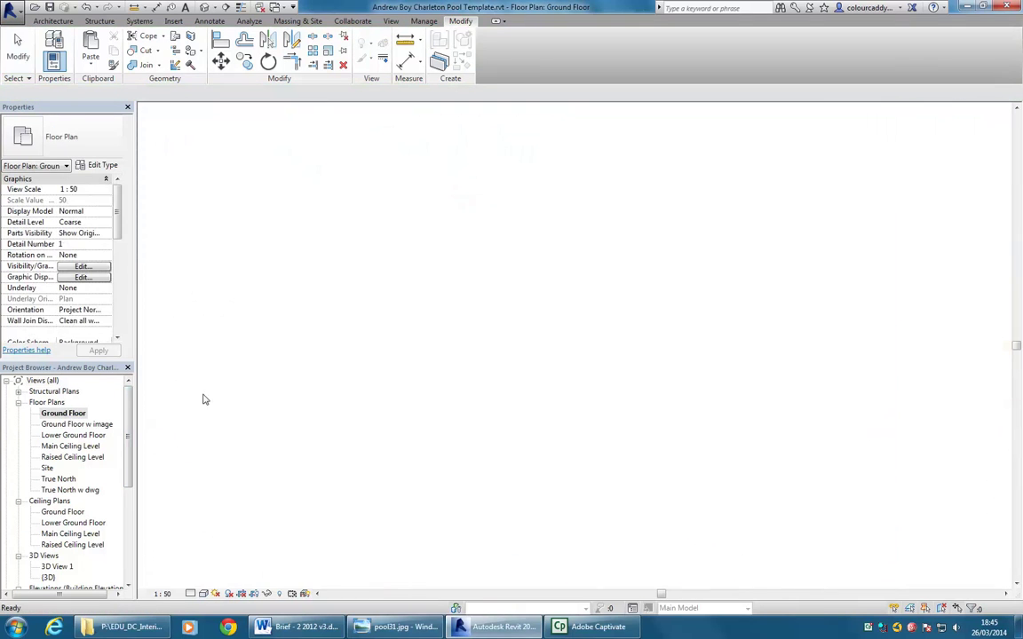
{"action": "scroll", "coordinate": [586, 367], "scroll_direction": "down", "scroll_amount": 1}
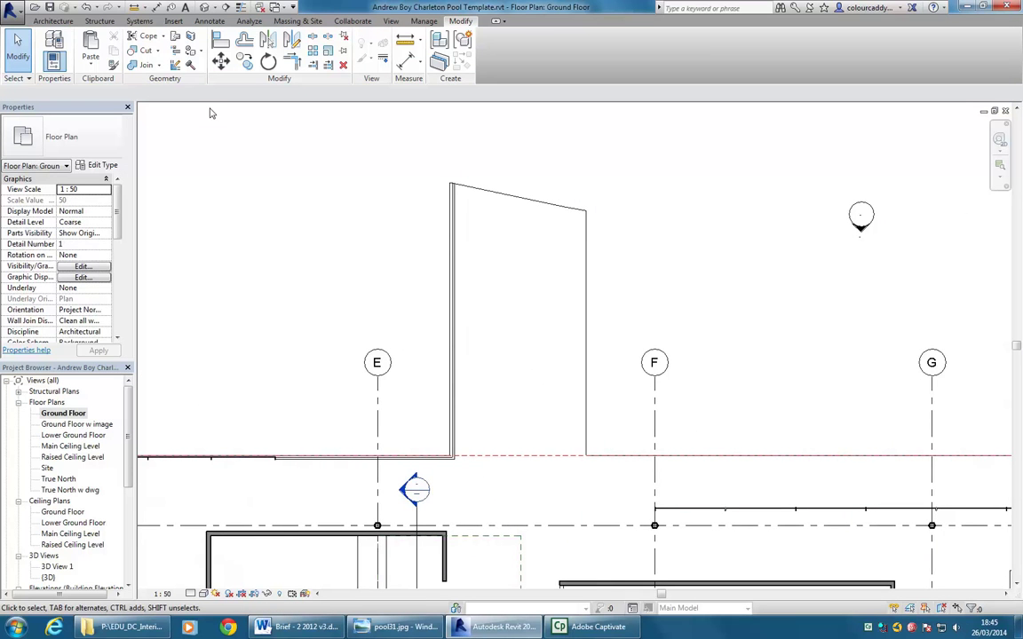
{"action": "left_click", "coordinate": [50, 21]}
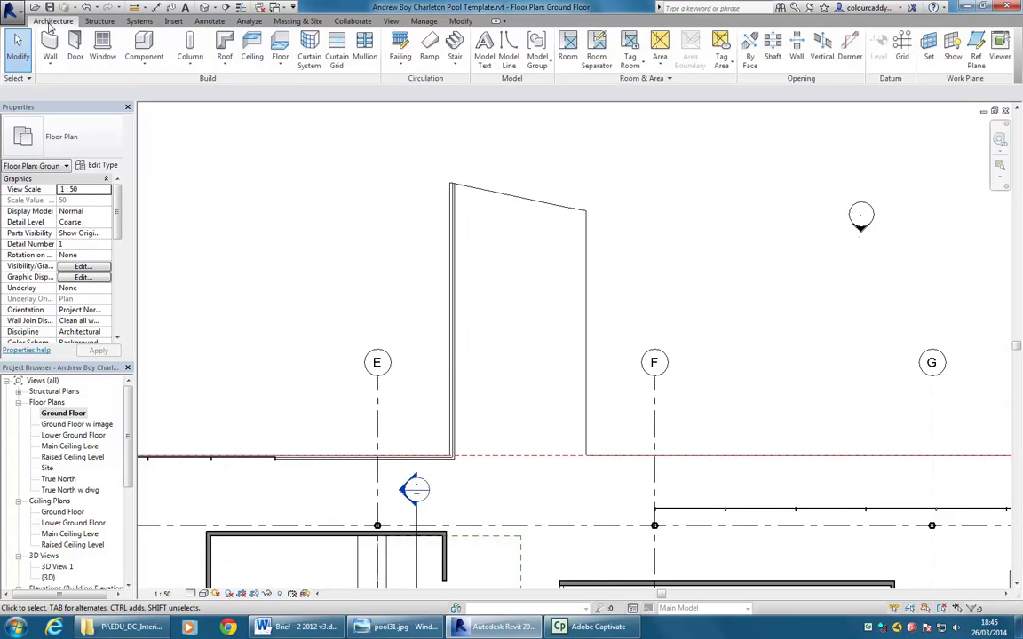
{"action": "left_click", "coordinate": [398, 40]}
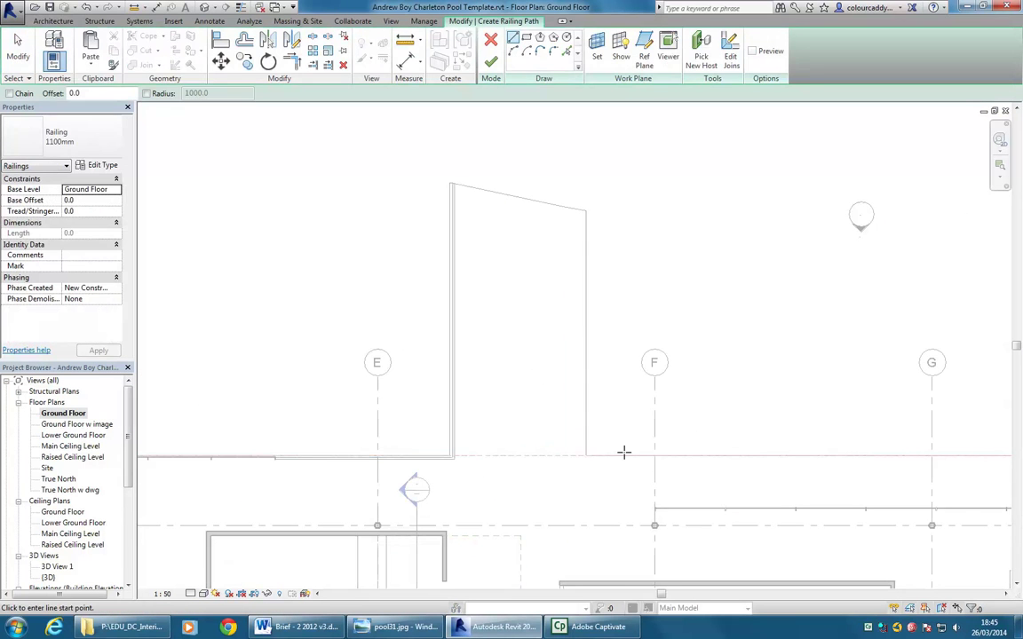
{"action": "scroll", "coordinate": [582, 209], "scroll_direction": "up", "scroll_amount": 4}
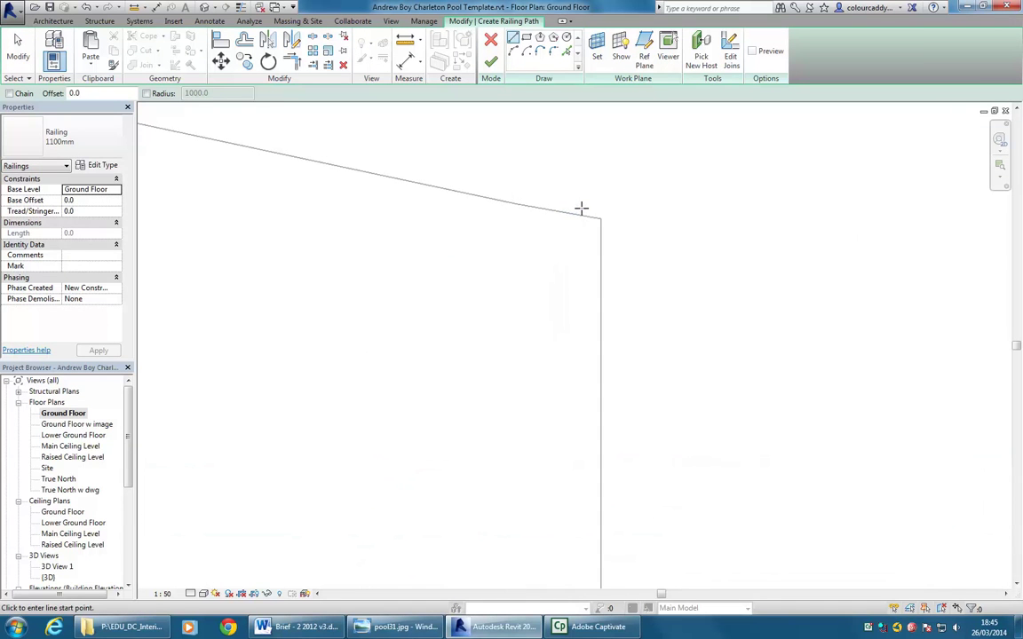
{"action": "left_click", "coordinate": [582, 210]}
{"action": "scroll", "coordinate": [533, 373], "scroll_direction": "up", "scroll_amount": 3}
{"action": "scroll", "coordinate": [449, 302], "scroll_direction": "down", "scroll_amount": 1}
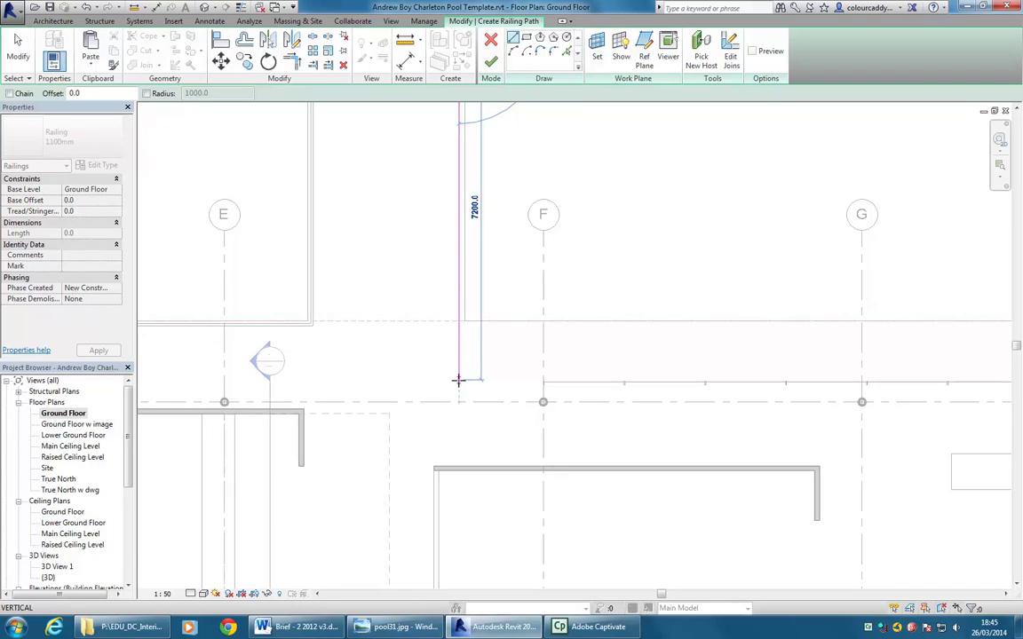
{"action": "scroll", "coordinate": [458, 382], "scroll_direction": "up", "scroll_amount": 4}
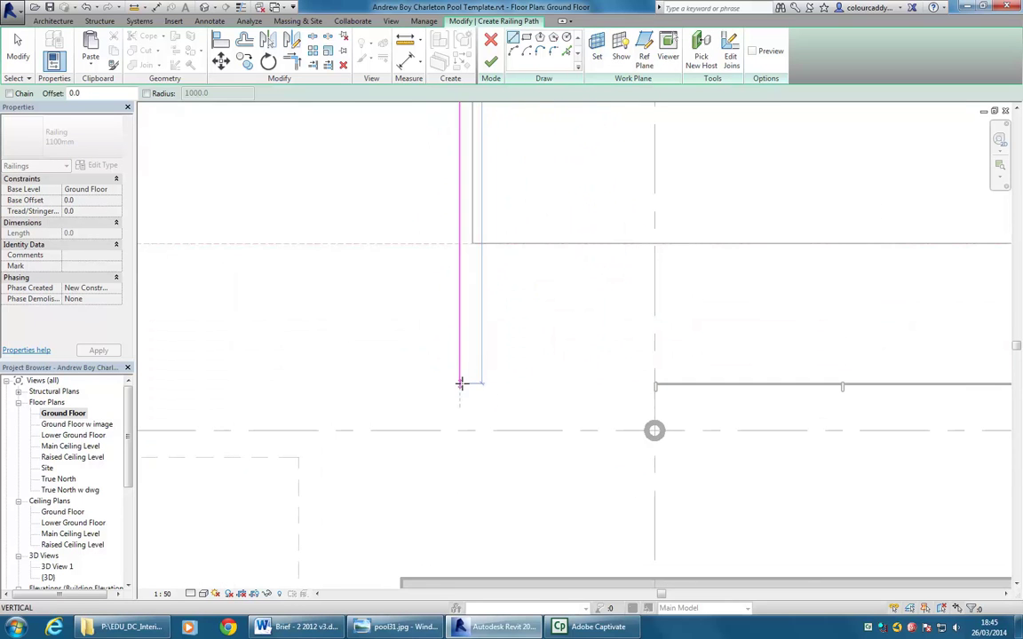
{"action": "left_click", "coordinate": [460, 383]}
Sketch a horizontal railing path line from the wall end at grid F back towards the vertical path line
{"action": "scroll", "coordinate": [644, 384], "scroll_direction": "up", "scroll_amount": 5}
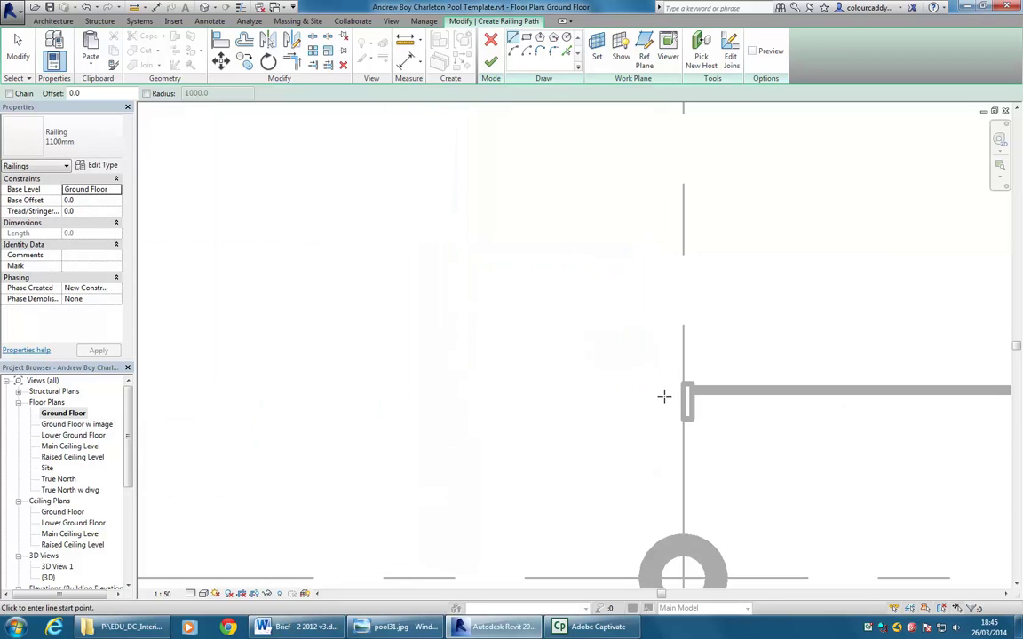
{"action": "left_click", "coordinate": [686, 391]}
{"action": "scroll", "coordinate": [657, 373], "scroll_direction": "down", "scroll_amount": 4}
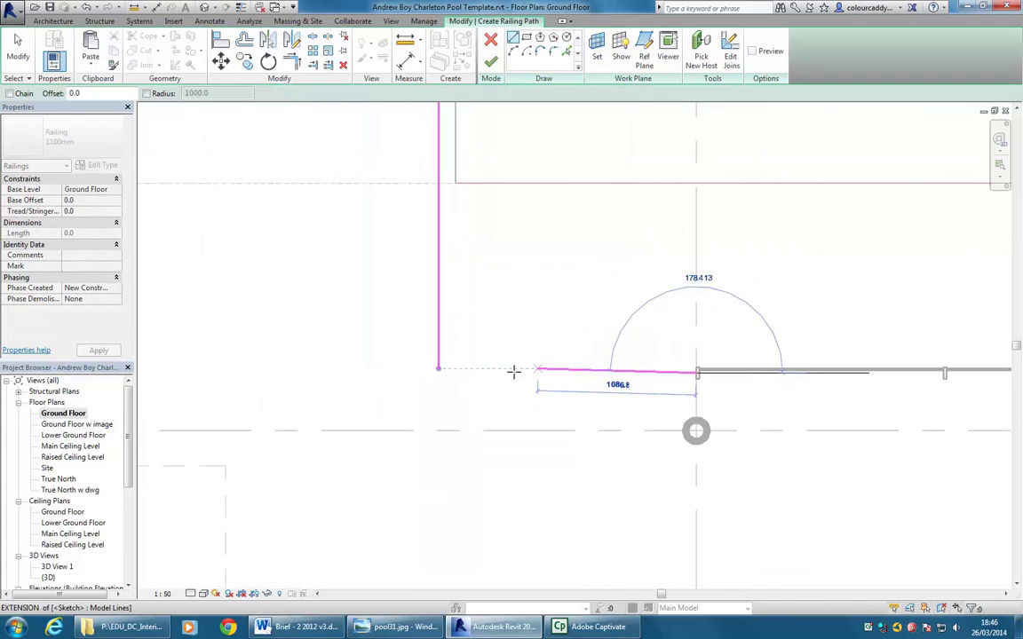
{"action": "left_click", "coordinate": [498, 371]}
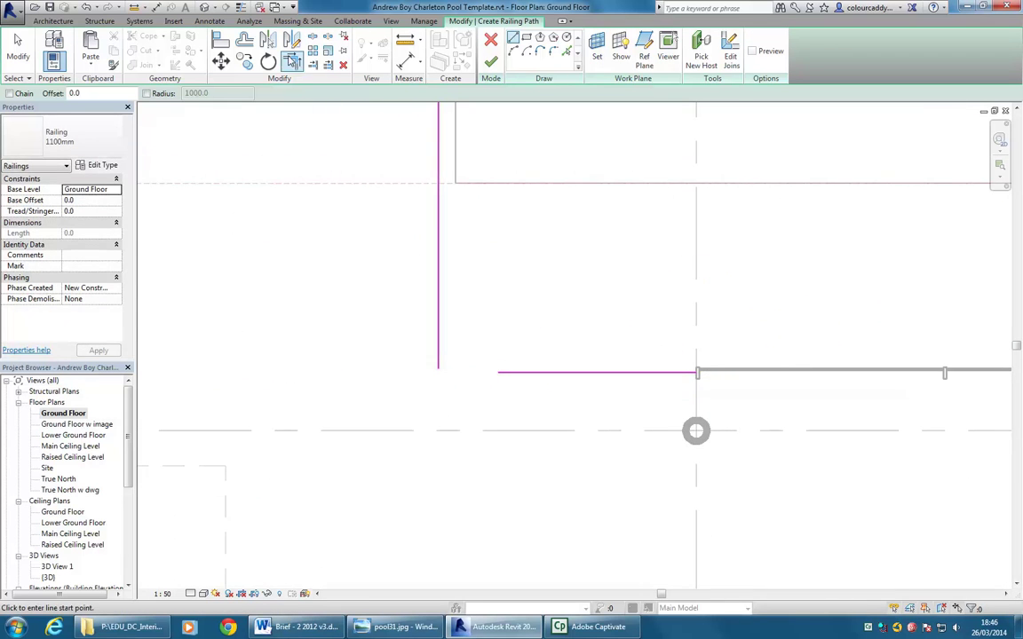
Join the horizontal and vertical path lines with Trim/Extend to Corner and finish the railing
{"action": "left_click", "coordinate": [292, 59]}
{"action": "left_click", "coordinate": [538, 372]}
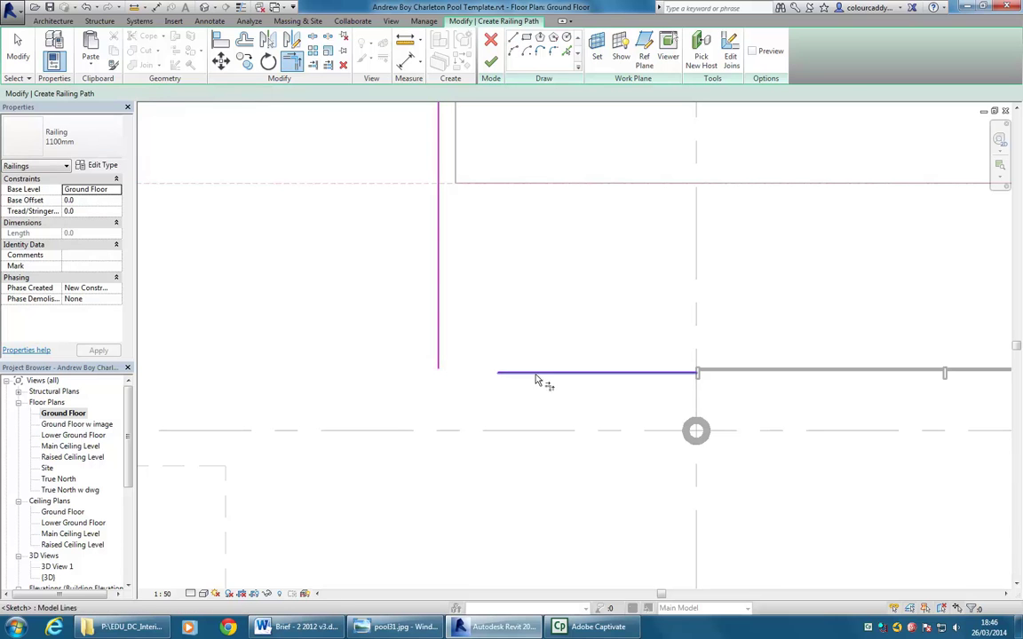
{"action": "left_click", "coordinate": [439, 349]}
{"action": "scroll", "coordinate": [536, 404], "scroll_direction": "down", "scroll_amount": 5}
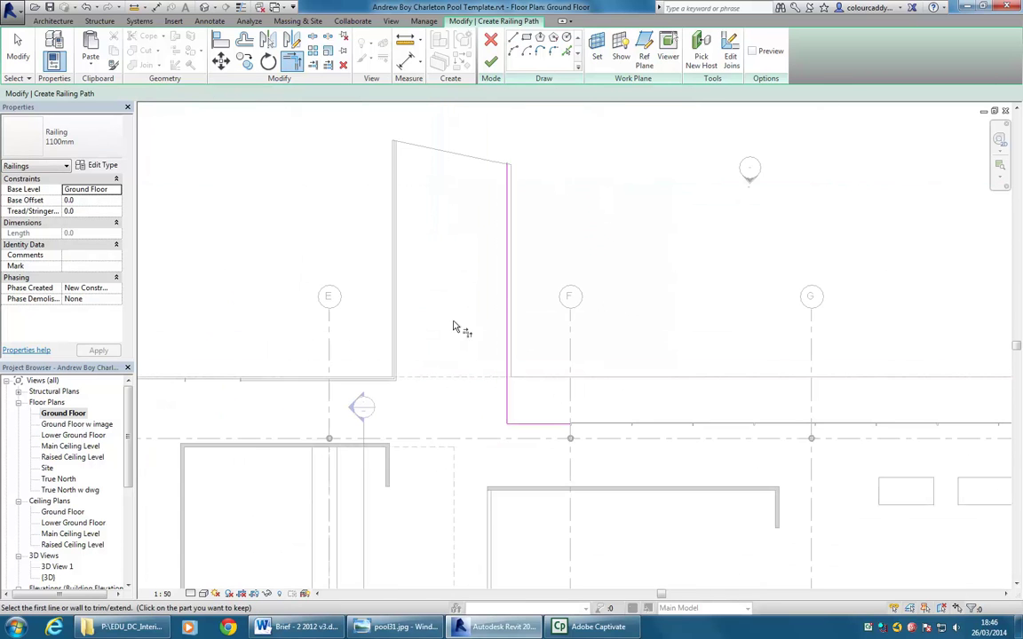
{"action": "left_click", "coordinate": [490, 61]}
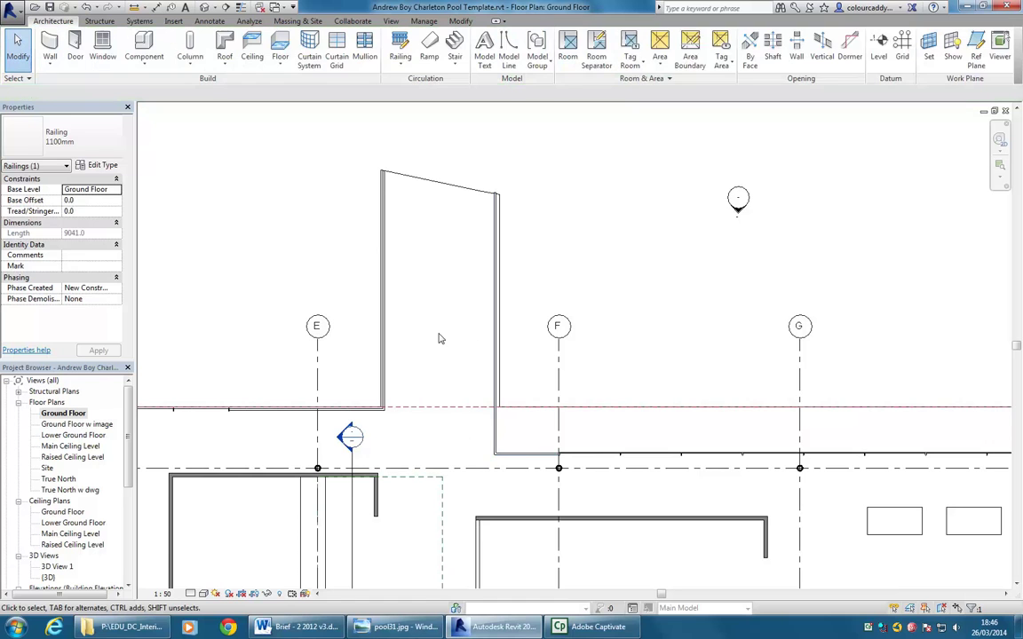
Deselect the new railing and open the Lower Ground Floor plan
{"action": "middle_click_drag", "start_coordinate": [438, 338], "coordinate": [456, 288]}
{"action": "scroll", "coordinate": [457, 293], "scroll_direction": "down", "scroll_amount": 3}
{"action": "middle_click_drag", "start_coordinate": [472, 445], "coordinate": [509, 365]}
{"action": "scroll", "coordinate": [334, 460], "scroll_direction": "up", "scroll_amount": 1}
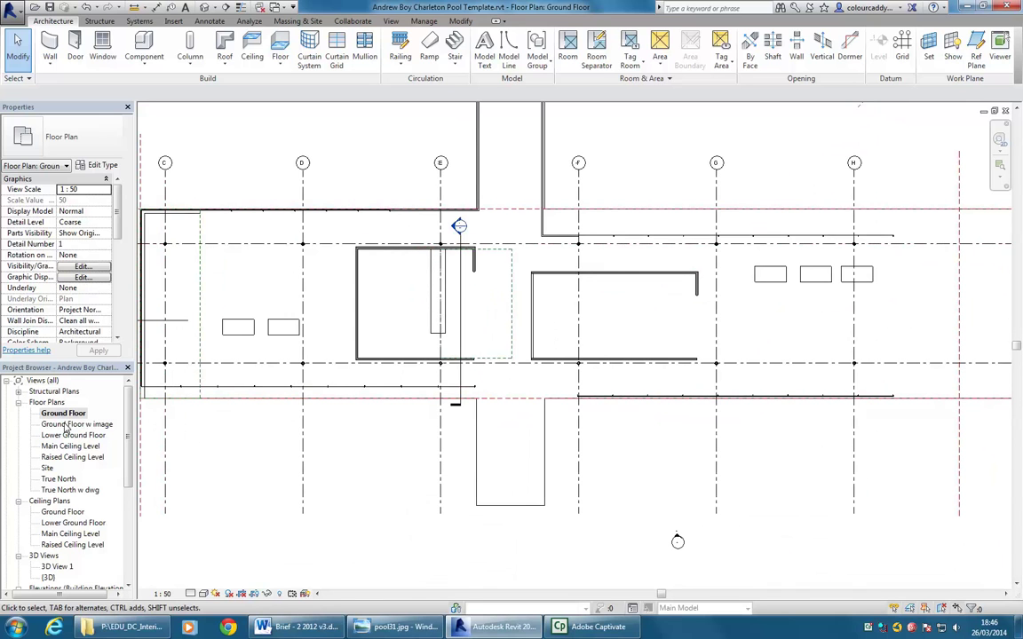
{"action": "left_click", "coordinate": [65, 425]}
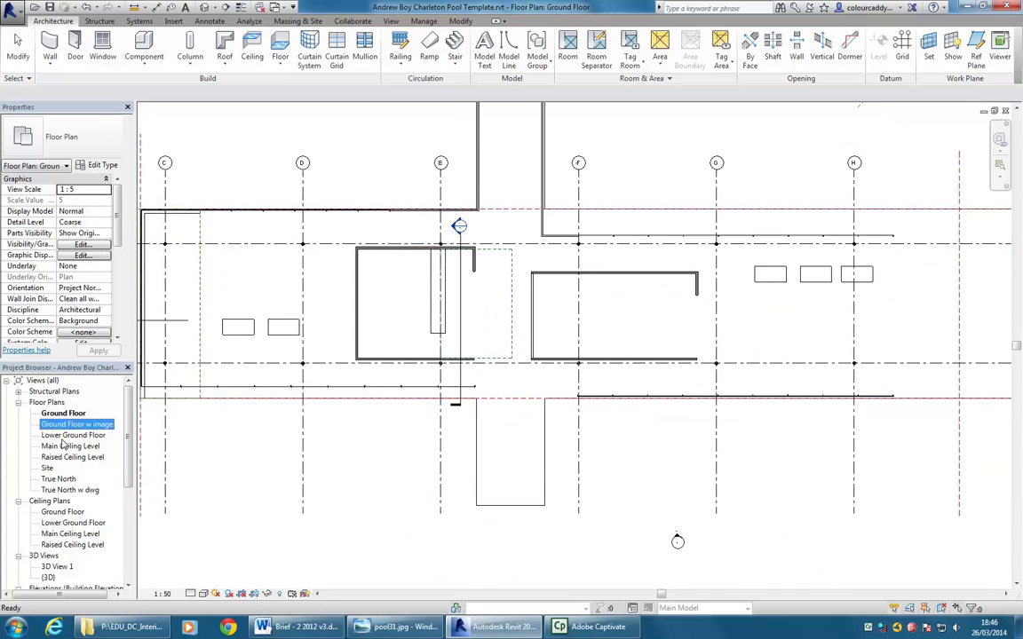
{"action": "double_click", "coordinate": [64, 436]}
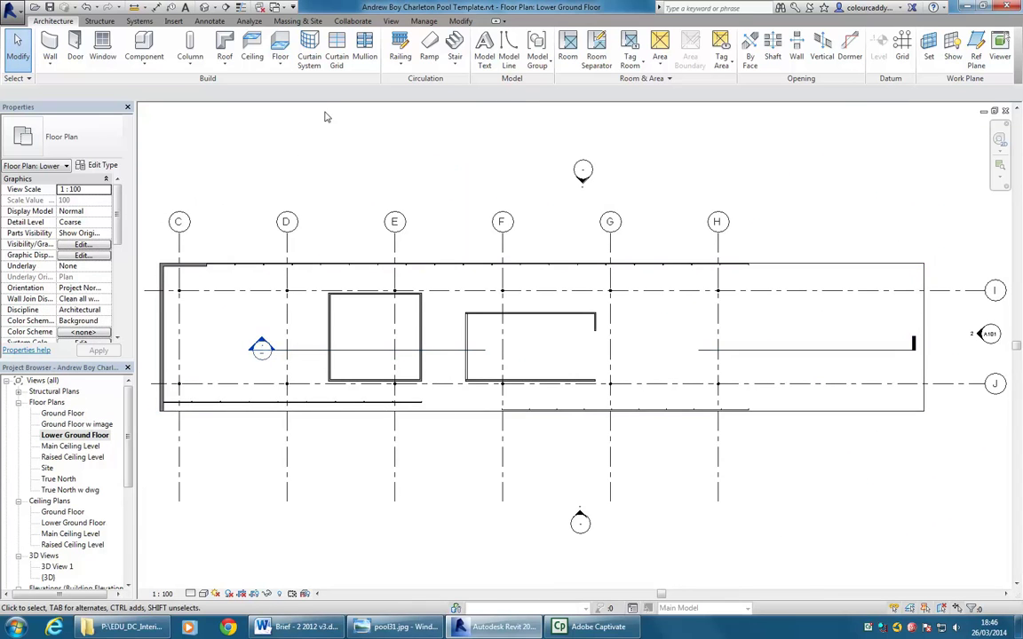
{"action": "left_click", "coordinate": [454, 44]}
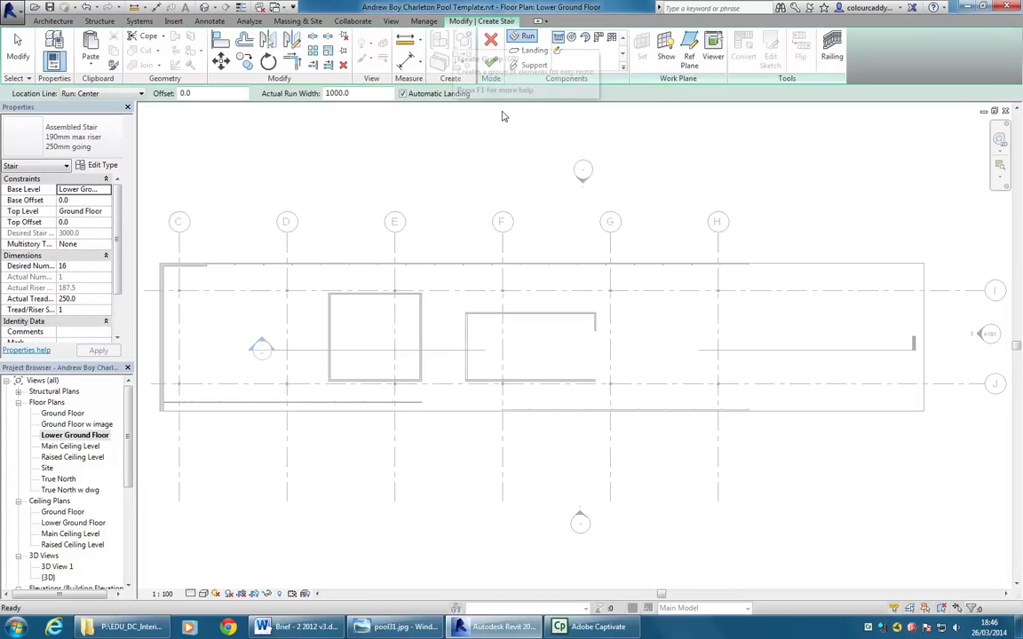
{"action": "key", "text": "Escape"}
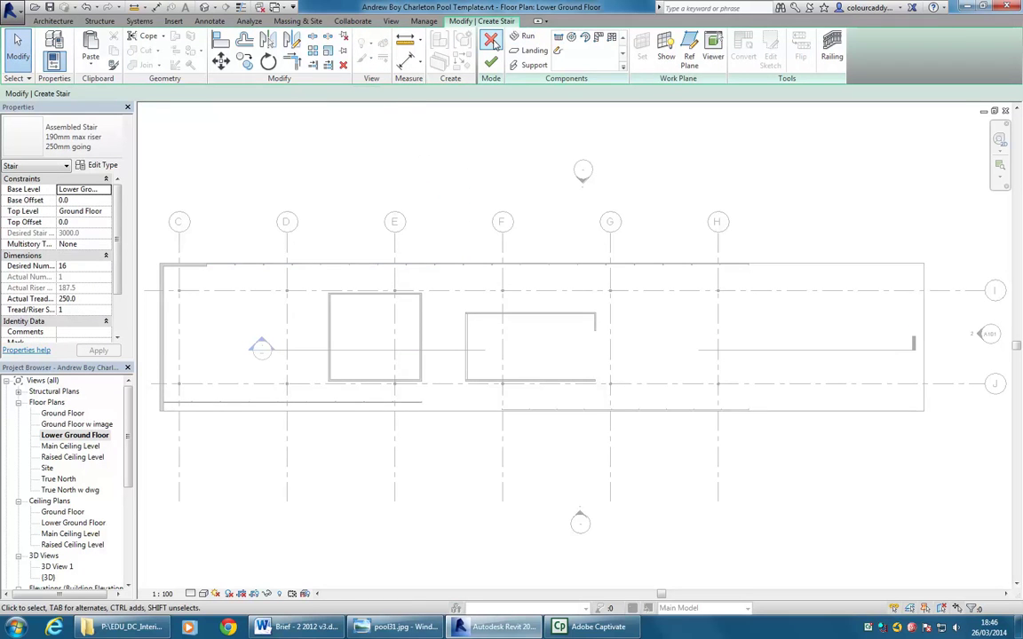
{"action": "left_click", "coordinate": [491, 40]}
Create a U-shaped stair by sketch in the open area beyond the building between grids E and F, using two parallel runs
{"action": "left_click", "coordinate": [456, 63]}
{"action": "left_click", "coordinate": [481, 110]}
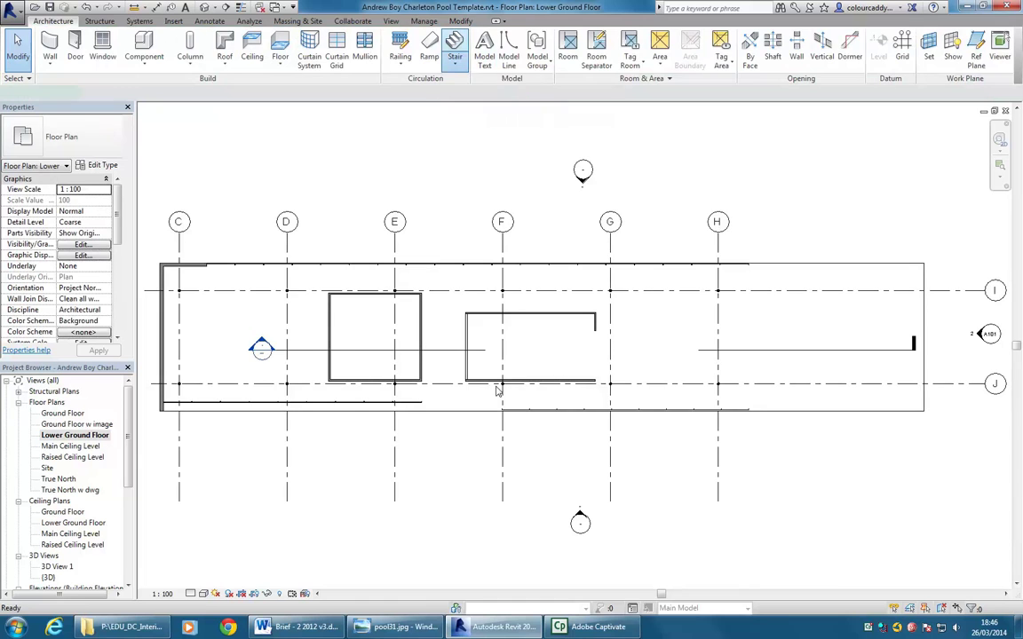
{"action": "left_click", "coordinate": [413, 462]}
{"action": "left_click", "coordinate": [449, 469]}
{"action": "scroll", "coordinate": [448, 469], "scroll_direction": "up", "scroll_amount": 4}
{"action": "left_click", "coordinate": [451, 386]}
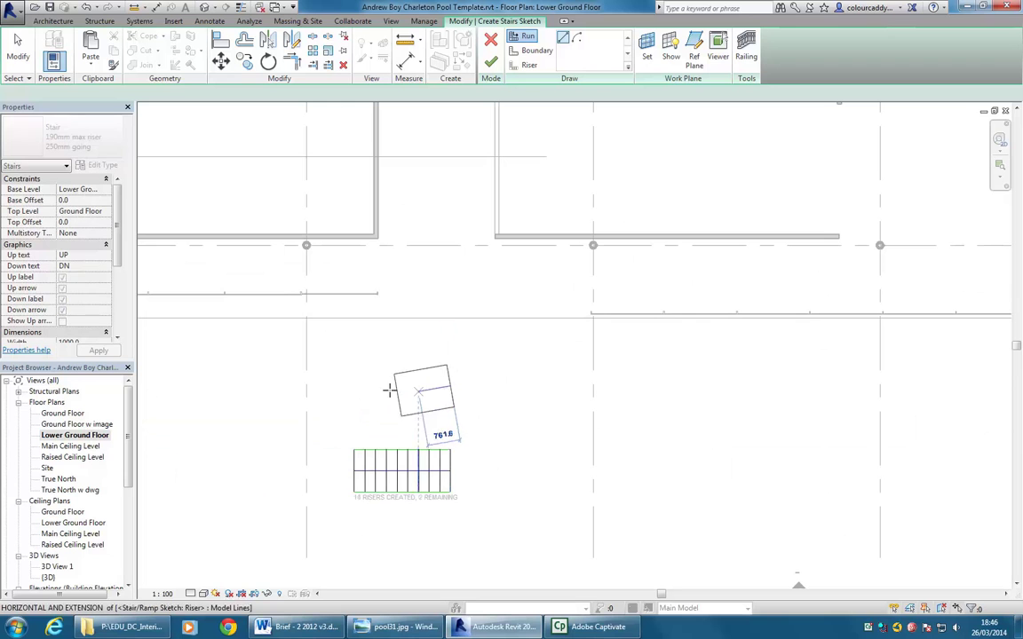
{"action": "left_click", "coordinate": [328, 387]}
{"action": "key", "text": "Escape"}
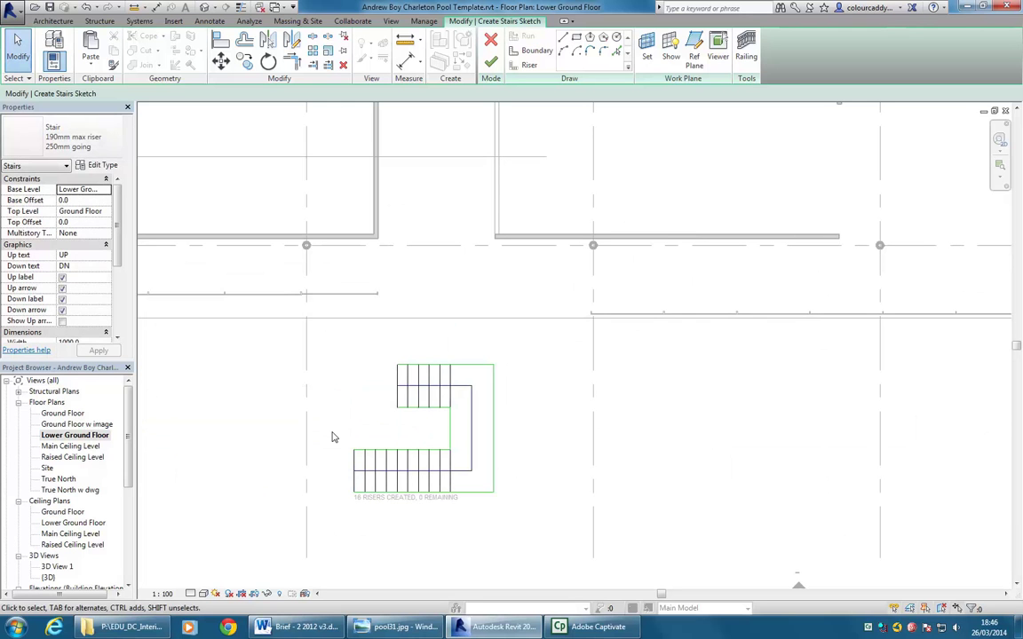
{"action": "left_click", "coordinate": [485, 62]}
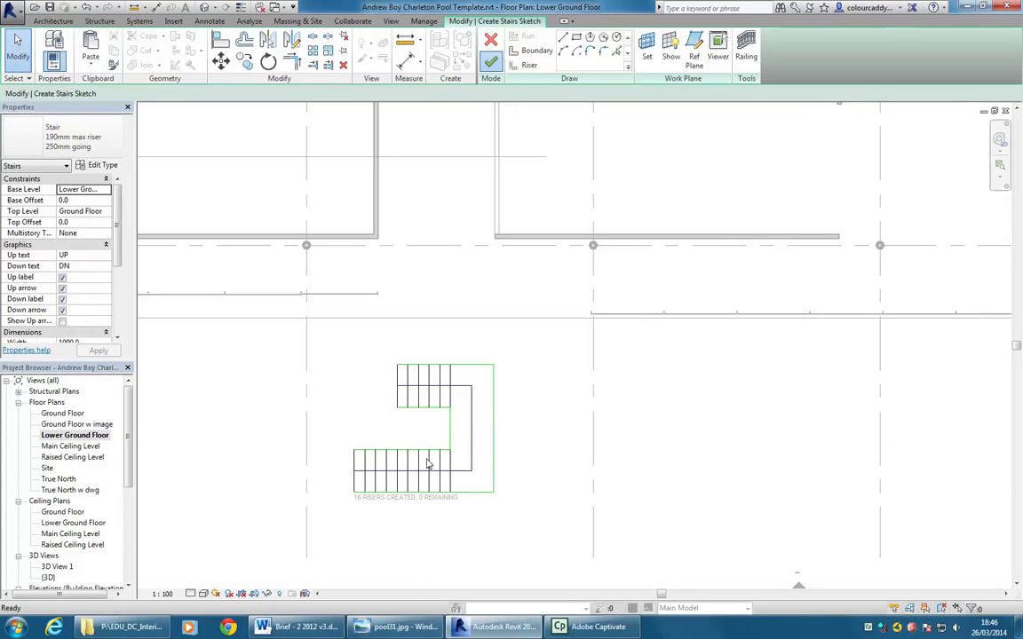
In the default 3D view, change both railings of the new stair to the Commercial - Glass w Fixings type
{"action": "left_click", "coordinate": [186, 7]}
{"action": "scroll", "coordinate": [437, 433], "scroll_direction": "down", "scroll_amount": 6}
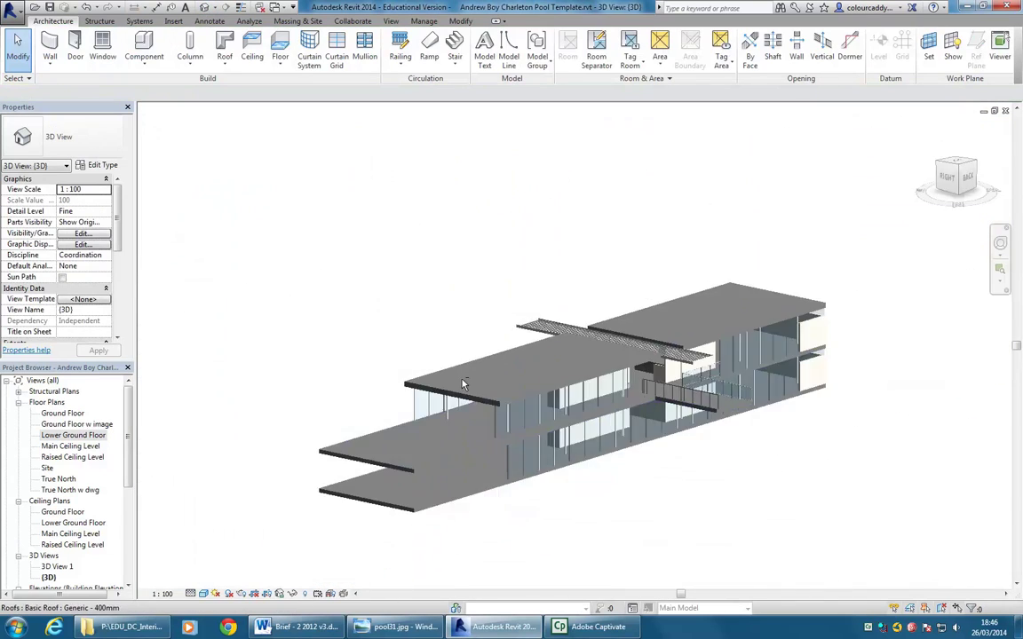
{"action": "scroll", "coordinate": [495, 433], "scroll_direction": "up", "scroll_amount": 5}
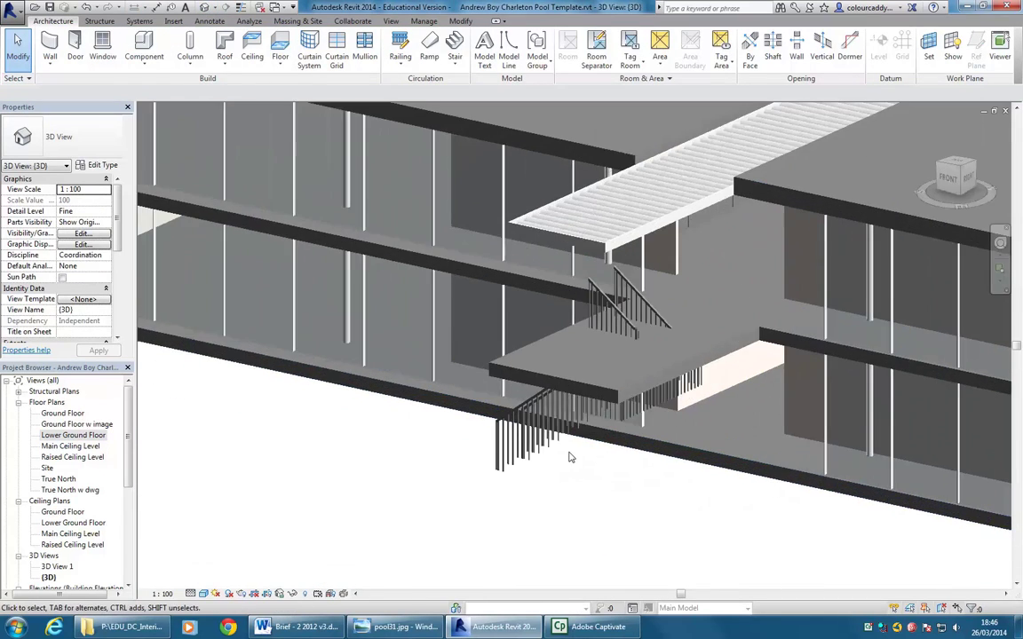
{"action": "middle_click_drag", "start_coordinate": [495, 426], "coordinate": [598, 359], "text": "shift"}
{"action": "scroll", "coordinate": [598, 359], "scroll_direction": "up", "scroll_amount": 2}
{"action": "left_click", "coordinate": [499, 252]}
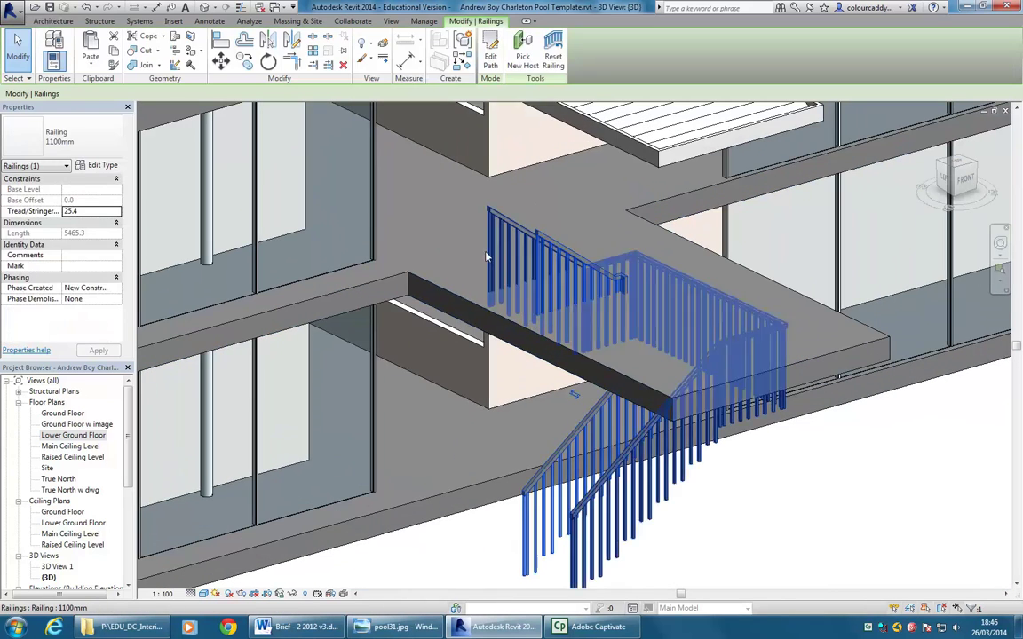
{"action": "left_click", "coordinate": [88, 133]}
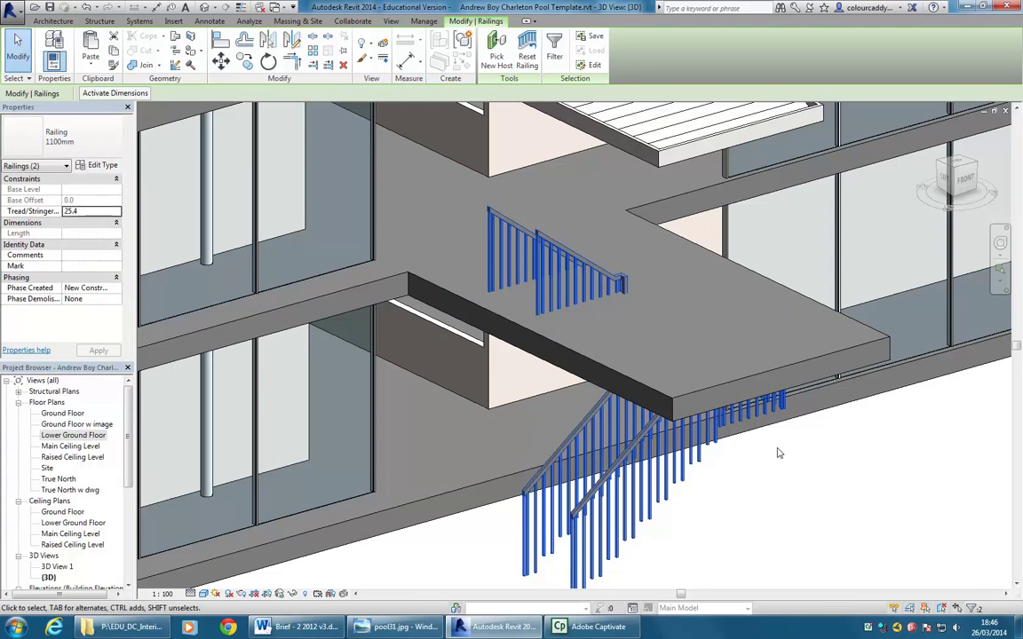
{"action": "left_click", "coordinate": [749, 494]}
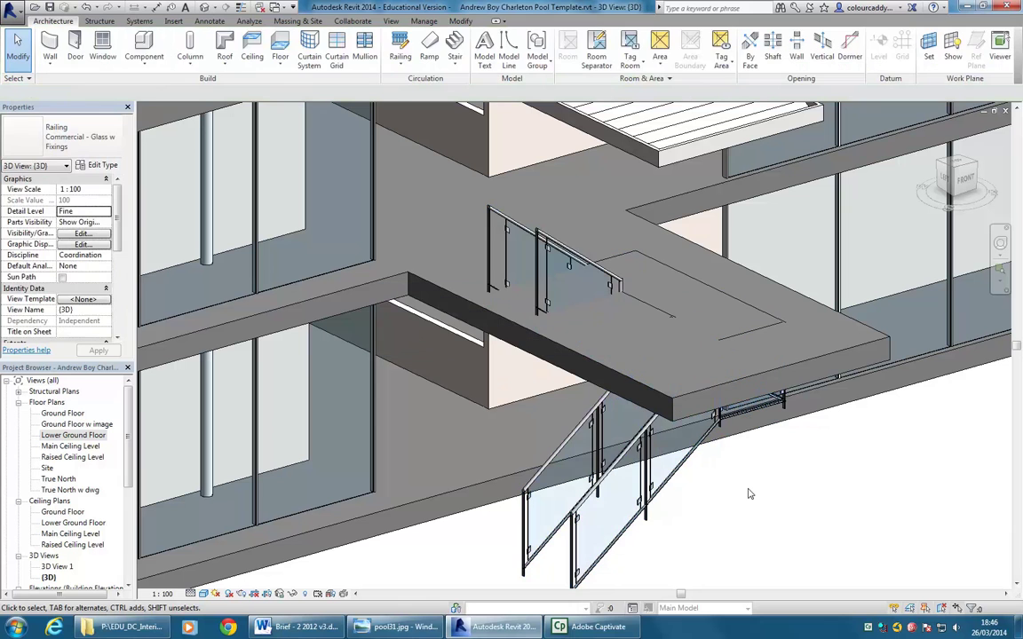
Try to move the two glass stair railings off the stair into the open area in front of the building
{"action": "left_click", "coordinate": [701, 454]}
{"action": "middle_click_drag", "start_coordinate": [702, 455], "coordinate": [500, 413], "text": "shift"}
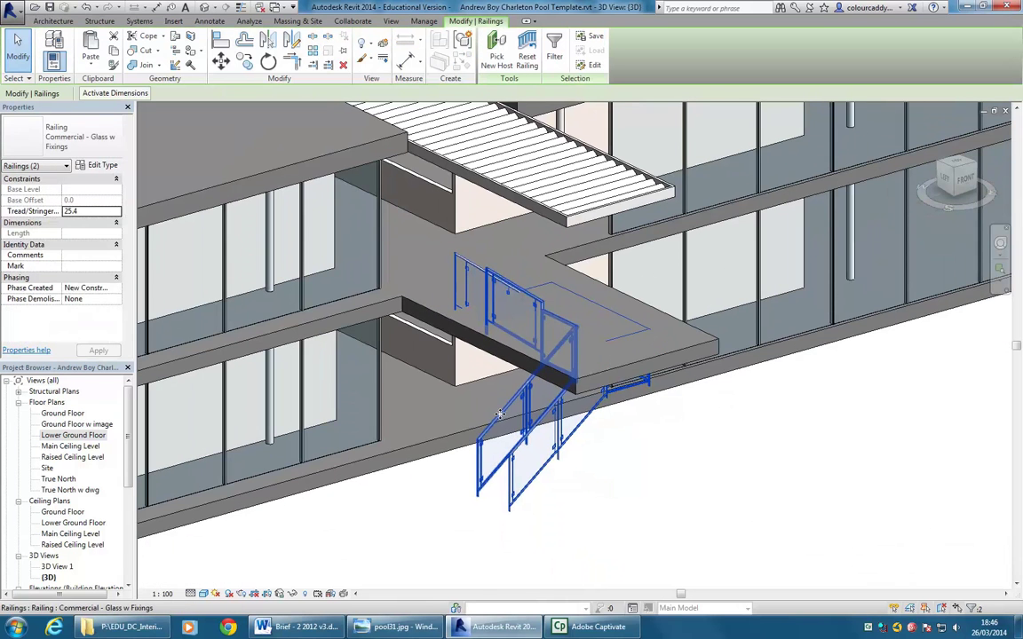
{"action": "left_click_drag", "start_coordinate": [497, 272], "coordinate": [388, 525]}
{"action": "middle_click_drag", "start_coordinate": [373, 441], "coordinate": [521, 243]}
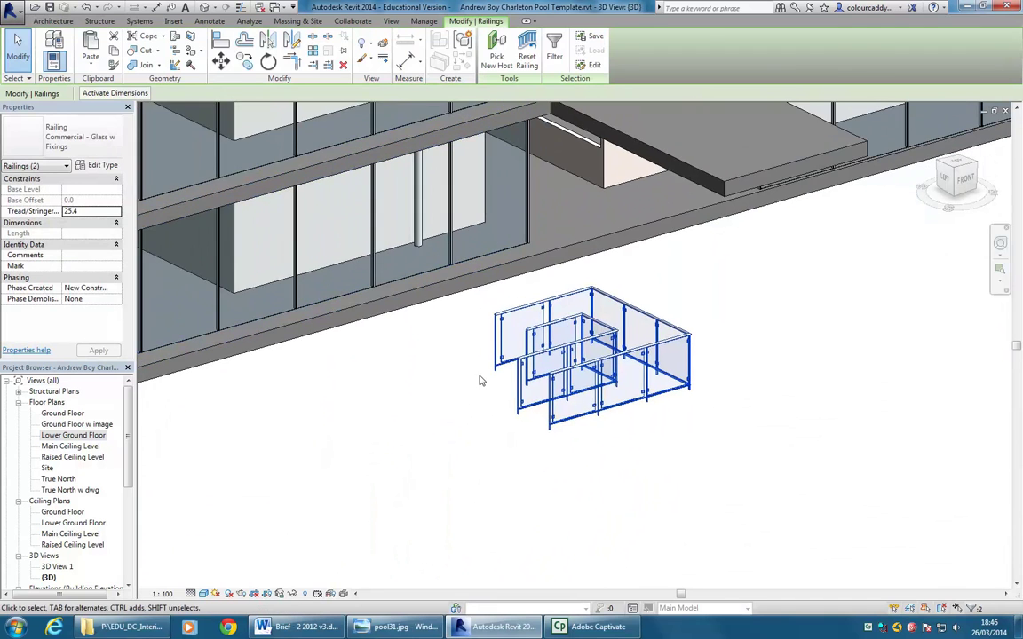
Undo the railing move, the stair railing type change and the creation of the stair
{"action": "key", "text": "ctrl+z"}
{"action": "key", "text": "ctrl+z"}
{"action": "double_click", "coordinate": [582, 428]}
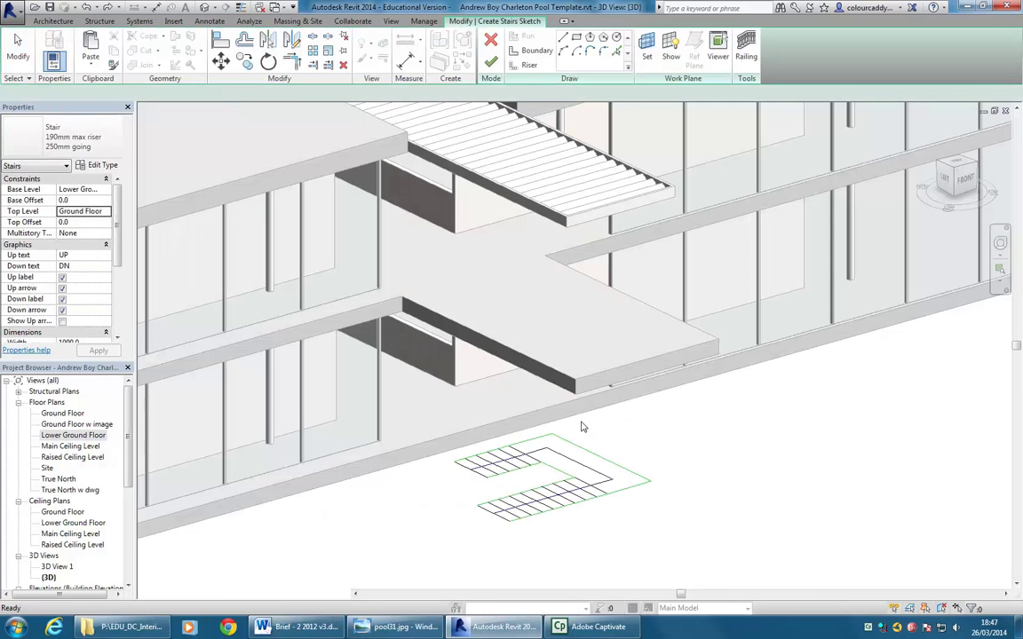
{"action": "key", "text": "ctrl+z"}
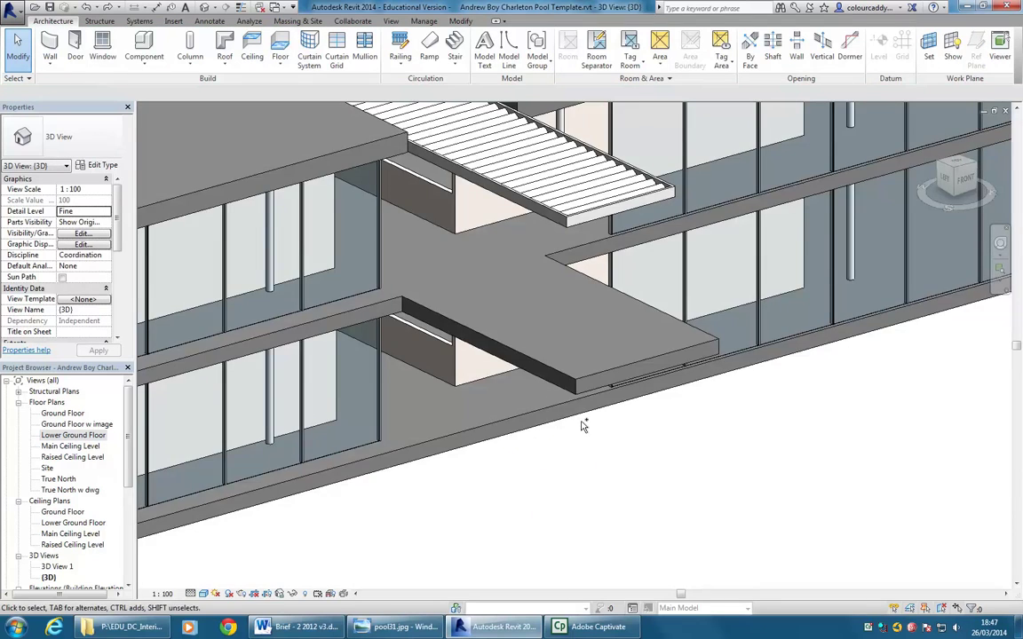
Change the remaining 1100mm railing on the other side of the walkway to the Commercial - Glass w Fixings type
{"action": "scroll", "coordinate": [502, 317], "scroll_direction": "down", "scroll_amount": 1}
{"action": "mouse_move", "coordinate": [500, 319]}
{"action": "middle_mouse_down"}
{"action": "mouse_move", "coordinate": [592, 373]}
{"action": "mouse_move", "coordinate": [678, 397]}
{"action": "middle_mouse_up"}
{"action": "scroll", "coordinate": [592, 373], "scroll_direction": "down", "scroll_amount": 3}
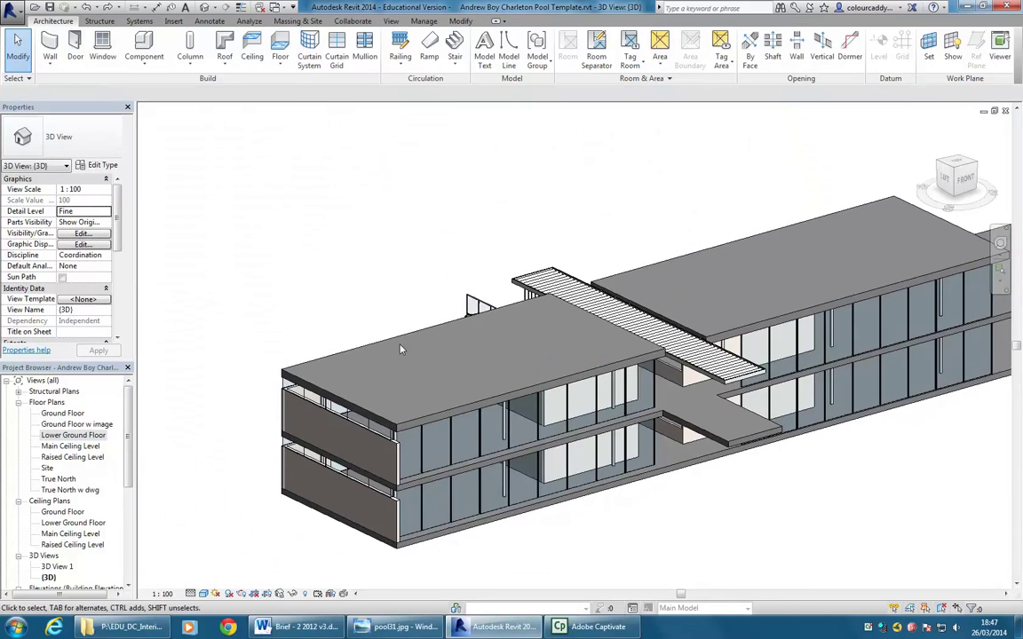
{"action": "middle_click_drag", "start_coordinate": [402, 349], "coordinate": [670, 334], "text": "shift"}
{"action": "scroll", "coordinate": [671, 332], "scroll_direction": "up", "scroll_amount": 3}
{"action": "left_click", "coordinate": [541, 347]}
{"action": "middle_click_drag", "start_coordinate": [495, 318], "coordinate": [536, 340]}
{"action": "scroll", "coordinate": [566, 313], "scroll_direction": "up", "scroll_amount": 3}
{"action": "scroll", "coordinate": [536, 339], "scroll_direction": "up", "scroll_amount": 1}
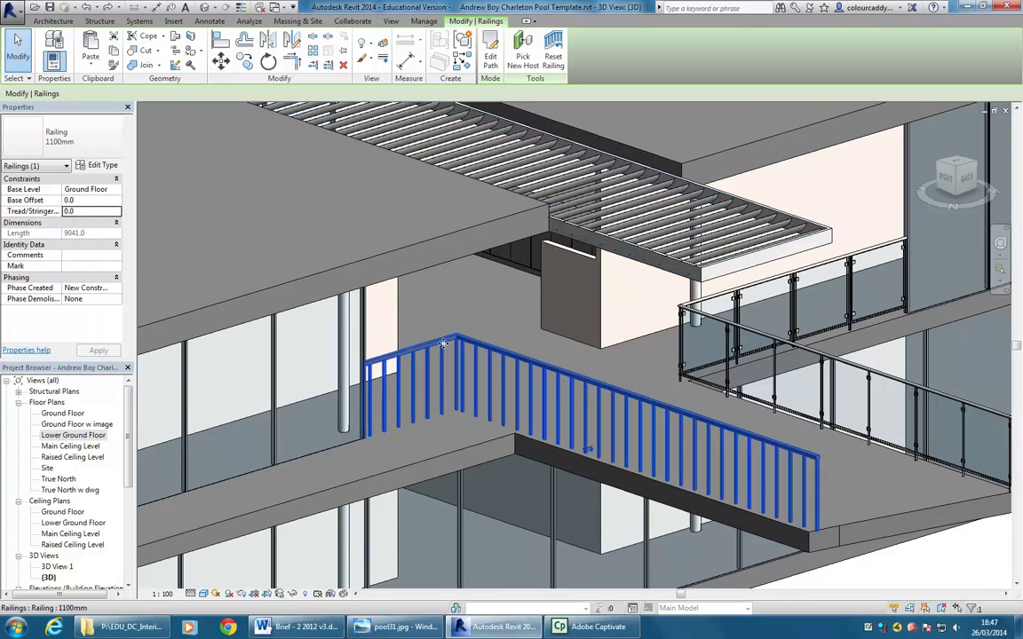
{"action": "left_click", "coordinate": [113, 136]}
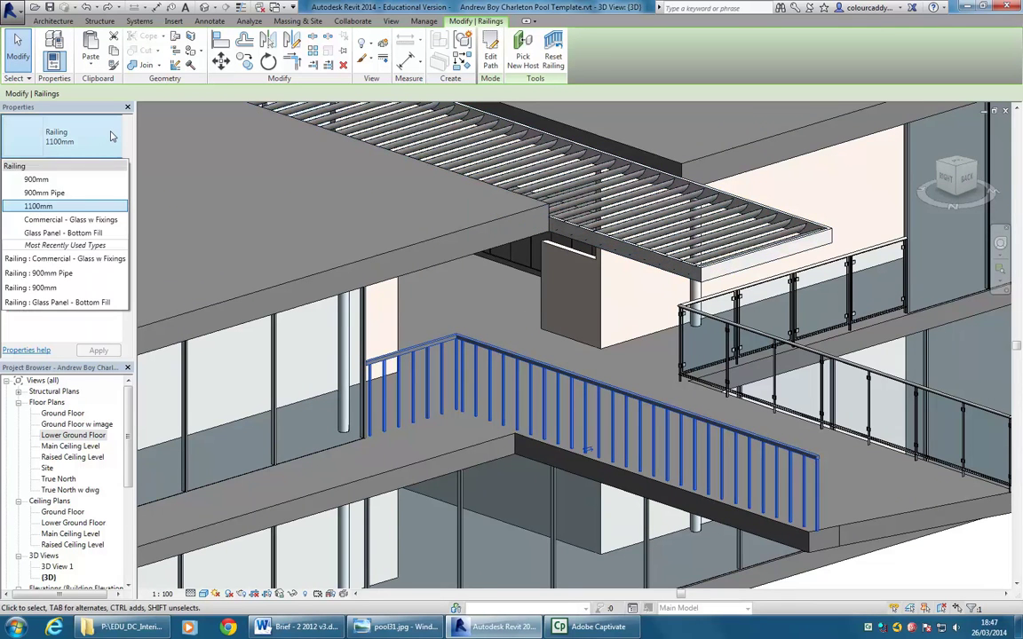
{"action": "left_click", "coordinate": [71, 221]}
{"action": "key", "text": "Escape"}
{"action": "scroll", "coordinate": [497, 311], "scroll_direction": "down", "scroll_amount": 3}
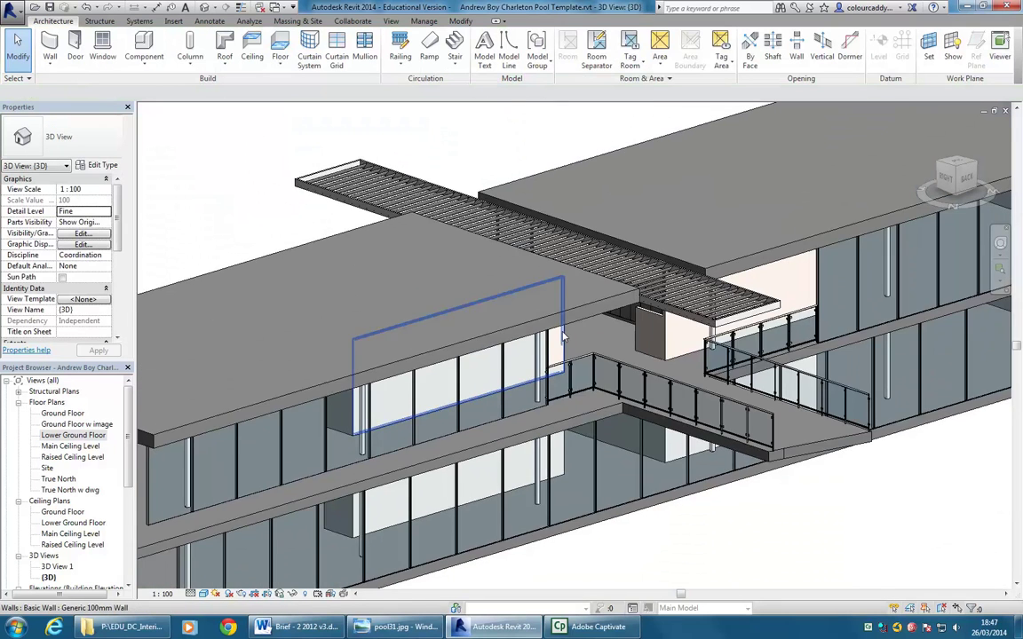
Review the railing types available for the walkway railing and inspect the walkway railings from several angles in 3D
{"action": "middle_click_drag", "start_coordinate": [459, 282], "coordinate": [476, 288]}
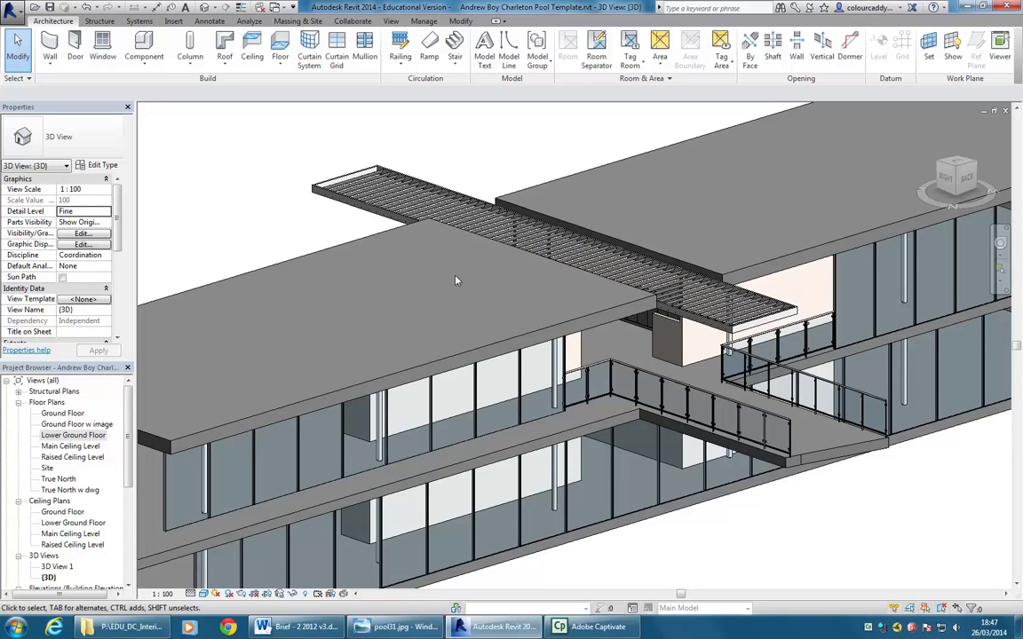
{"action": "left_click", "coordinate": [661, 381]}
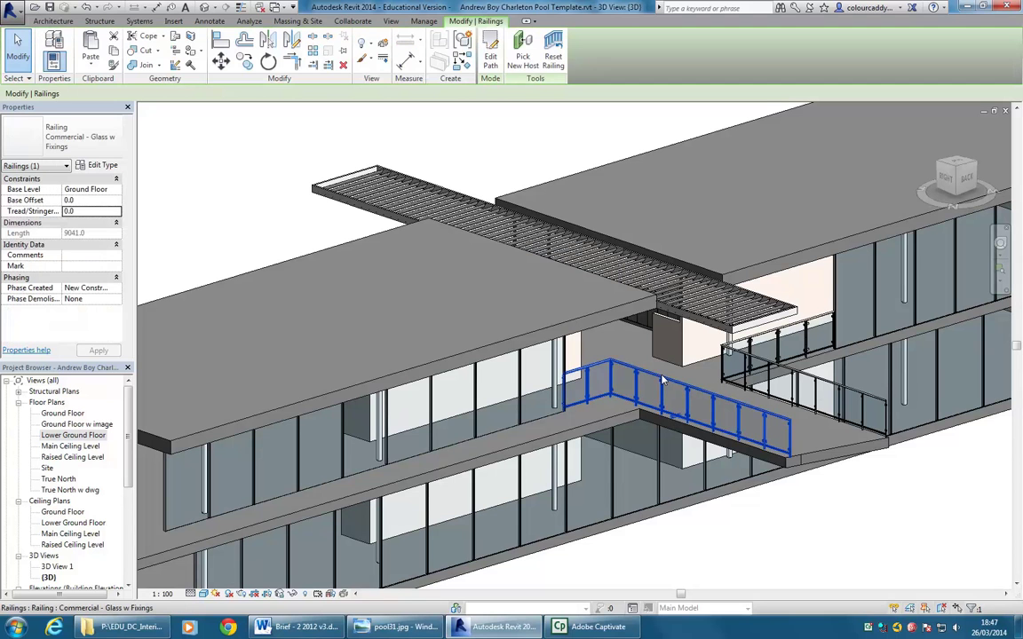
{"action": "left_click", "coordinate": [93, 136]}
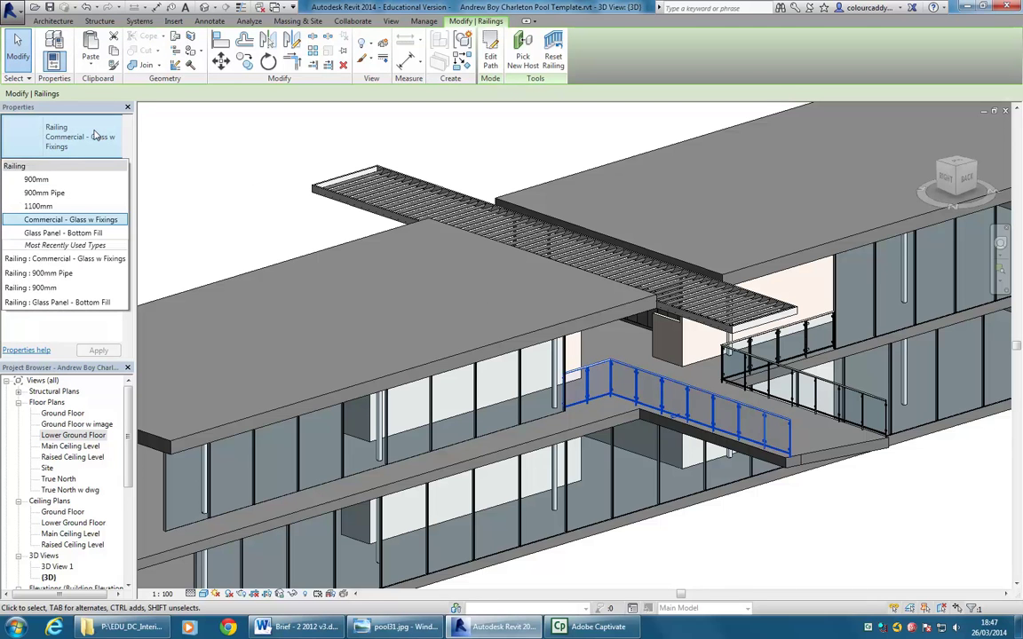
{"action": "left_click", "coordinate": [240, 192]}
{"action": "scroll", "coordinate": [245, 202], "scroll_direction": "down", "scroll_amount": 2}
{"action": "middle_click_drag", "start_coordinate": [248, 206], "coordinate": [295, 233]}
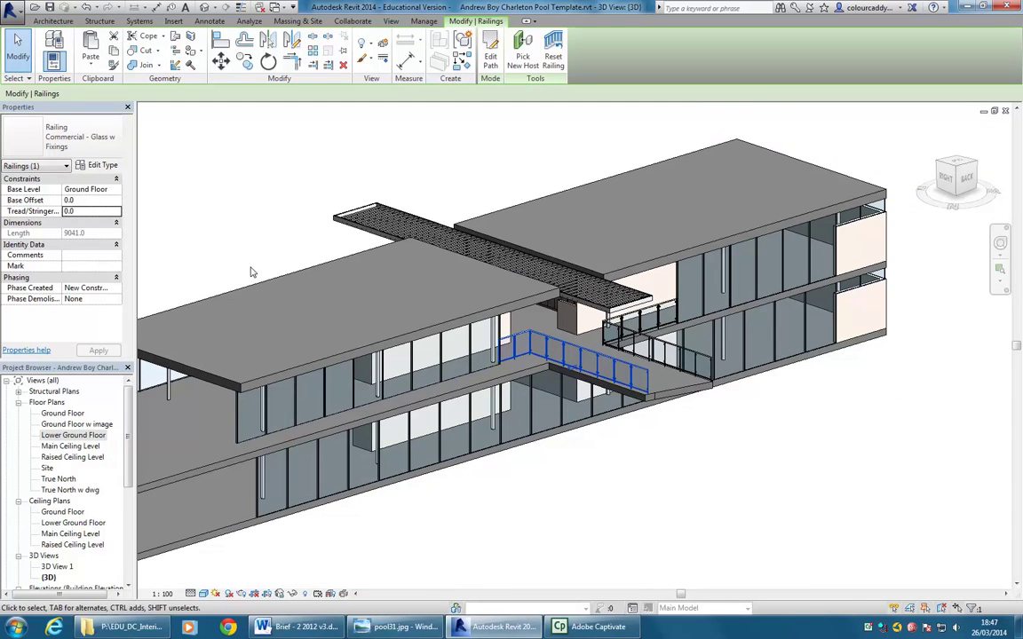
{"action": "middle_click_drag", "start_coordinate": [227, 258], "coordinate": [321, 302], "text": "shift"}
{"action": "left_click", "coordinate": [592, 415]}
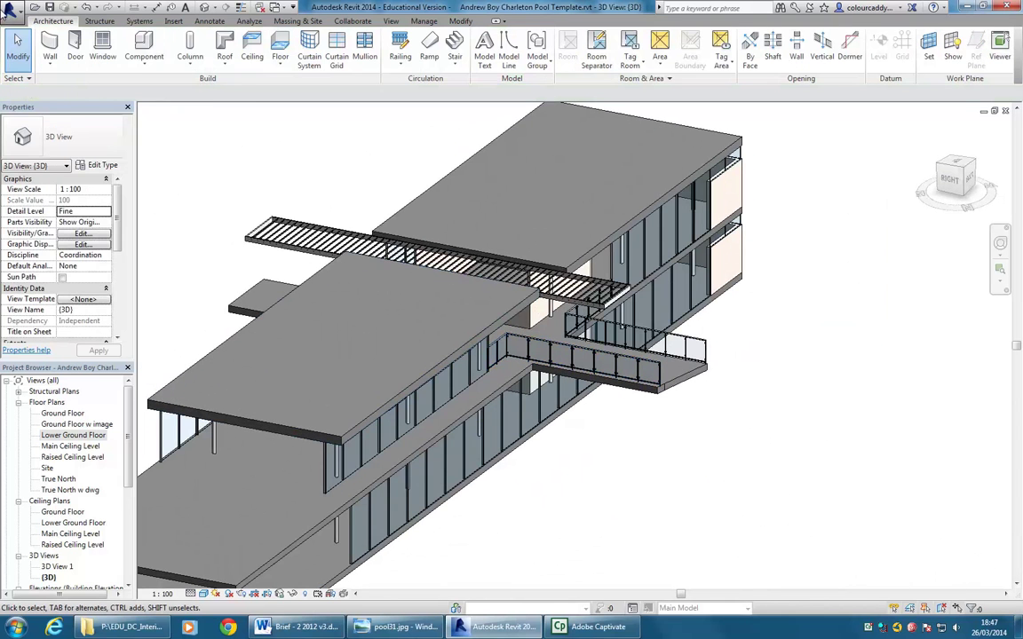
Open Railings.rvt from the Sample Files folder of the Metric Library
{"action": "left_click", "coordinate": [11, 13]}
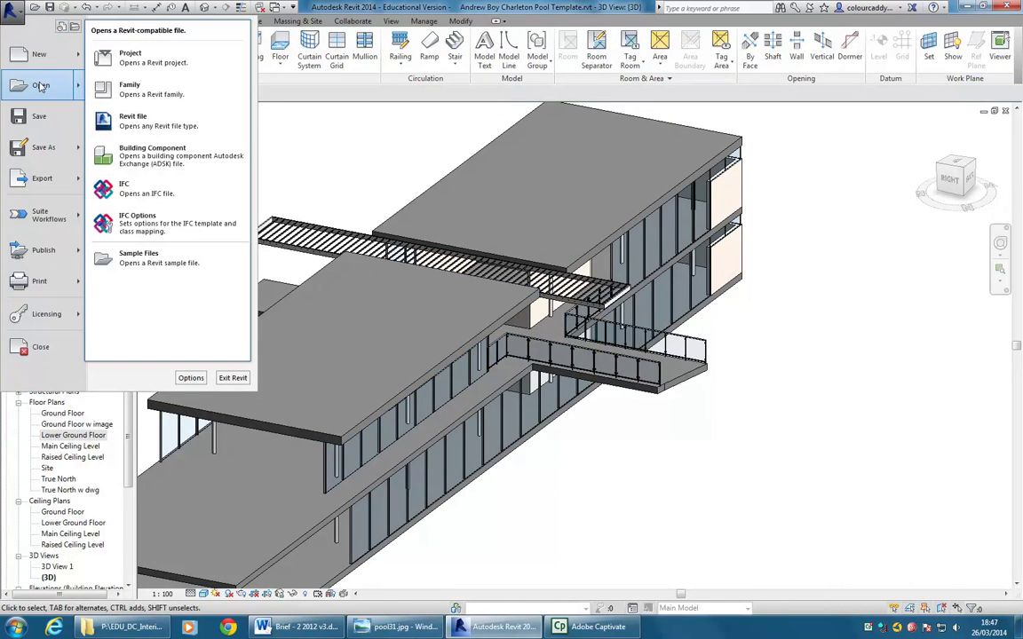
{"action": "left_click", "coordinate": [40, 85]}
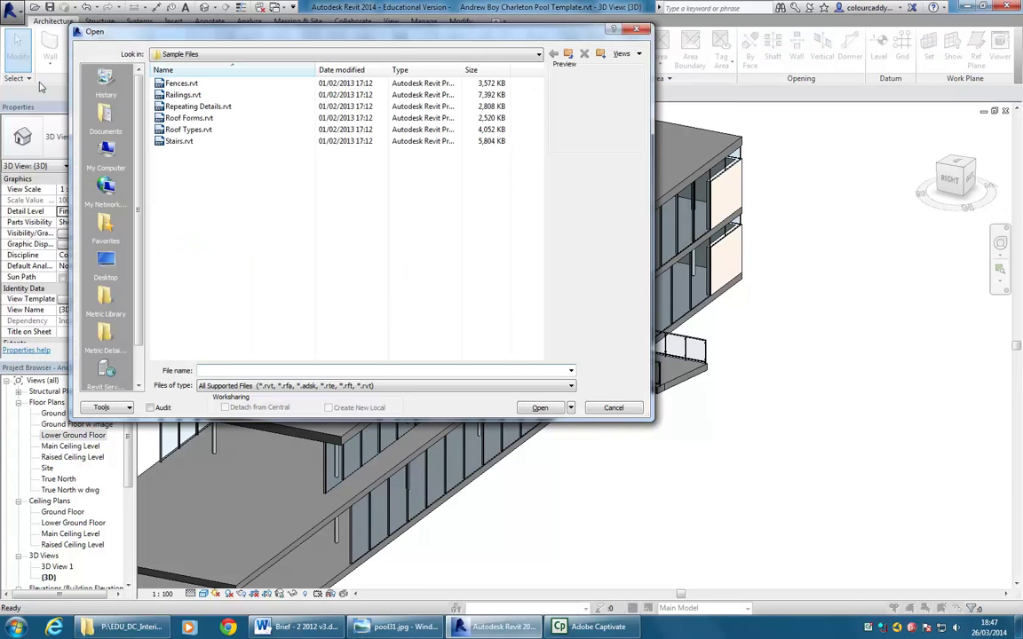
{"action": "left_click", "coordinate": [104, 300]}
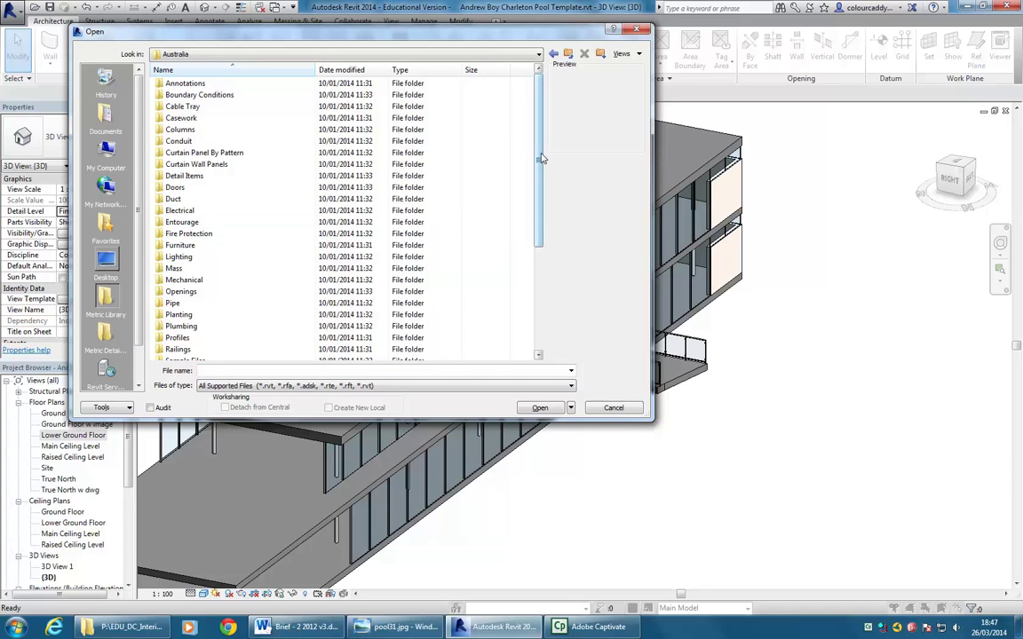
{"action": "left_click_drag", "start_coordinate": [541, 157], "coordinate": [541, 221]}
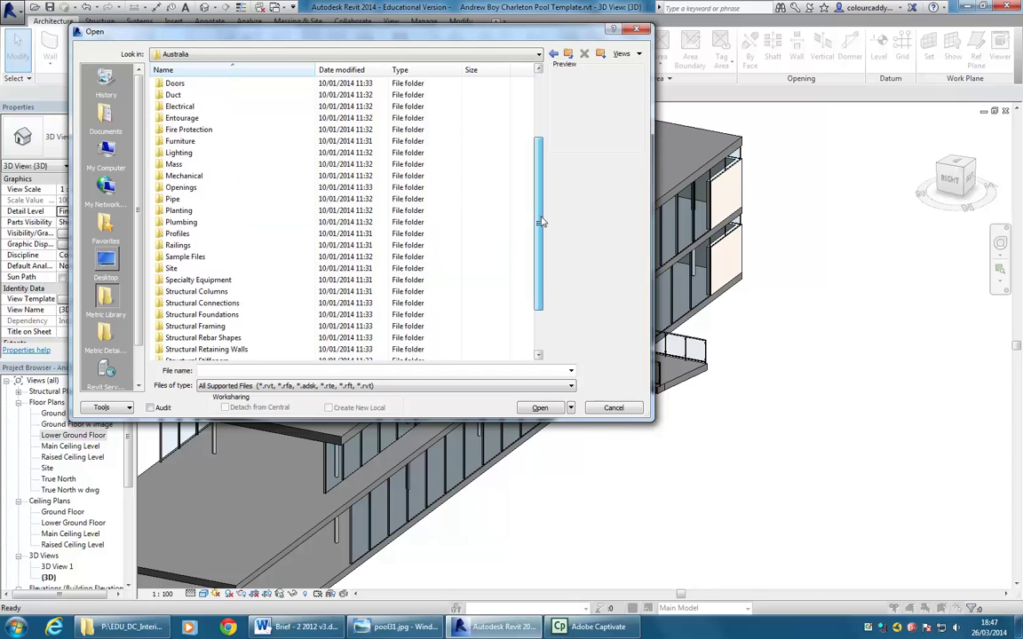
{"action": "double_click", "coordinate": [182, 258]}
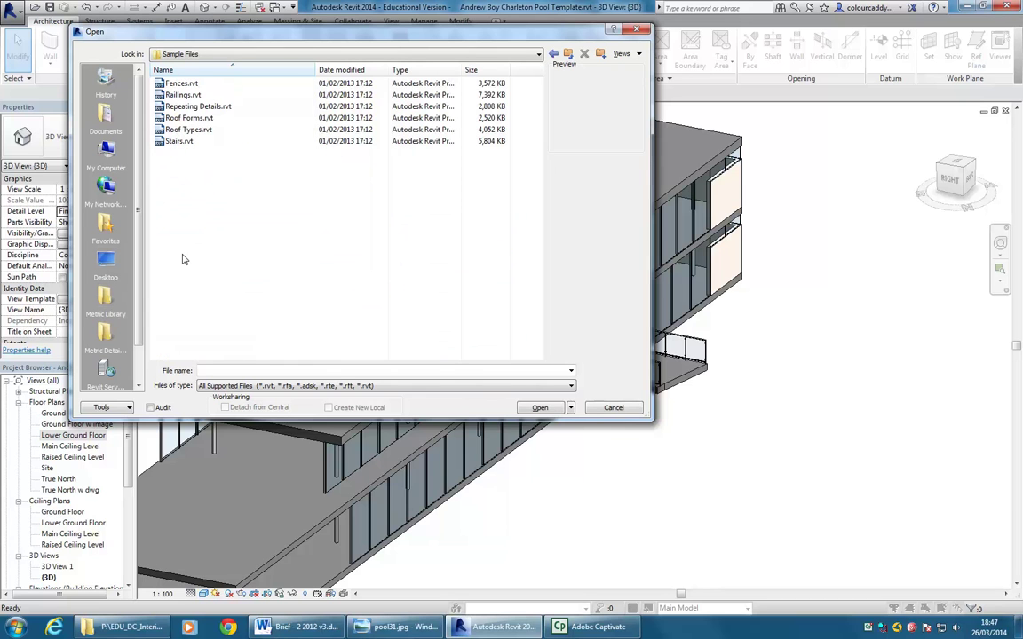
{"action": "left_click", "coordinate": [182, 95]}
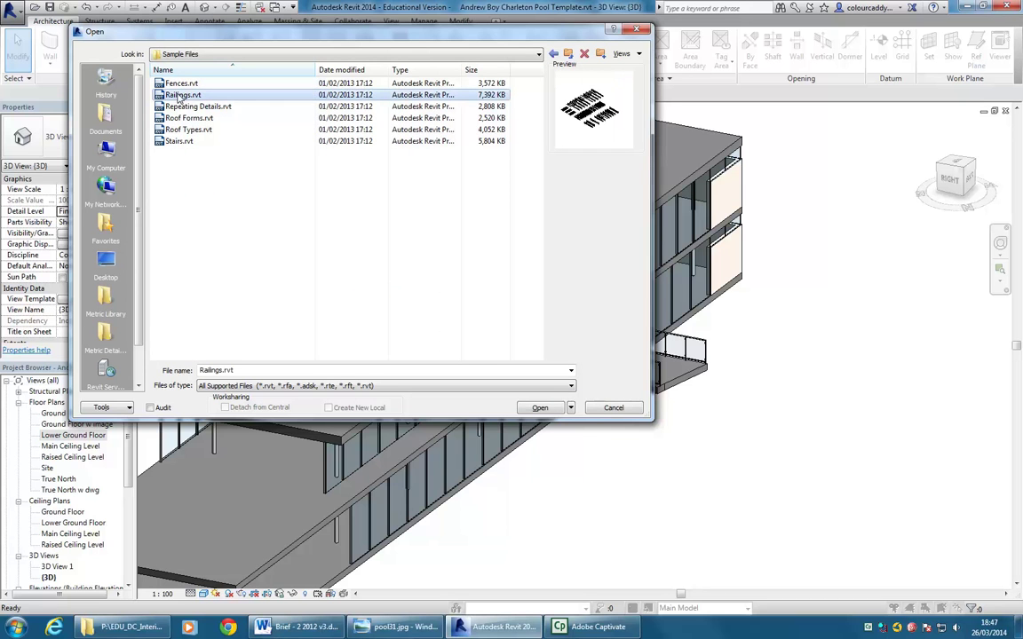
{"action": "double_click", "coordinate": [181, 96]}
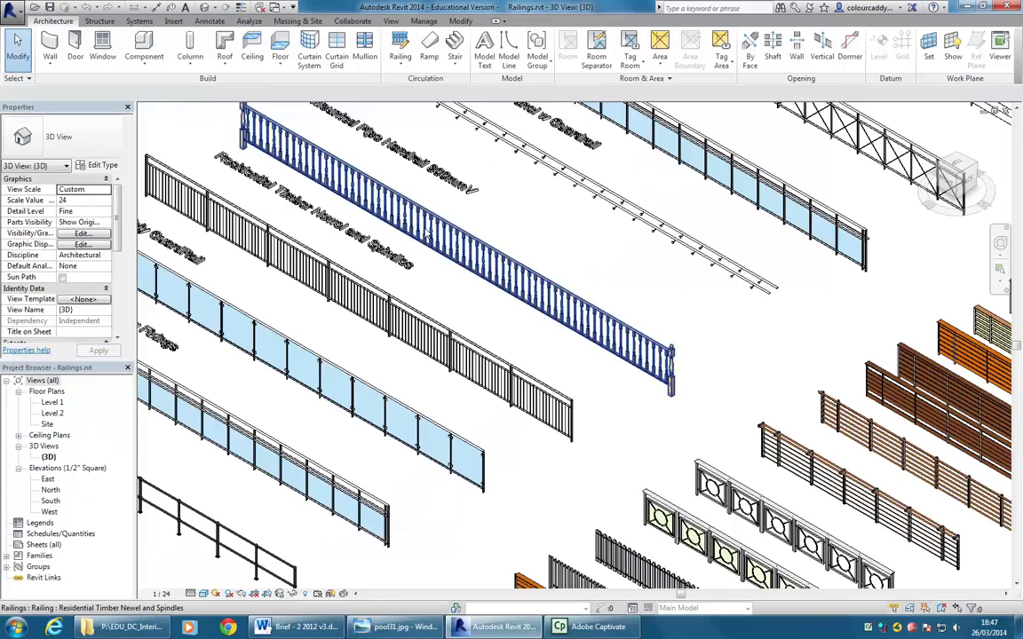
Examine the sample railings in 3D, comparing the Handrail - Glass Panel, Guardrail - Glass Panel and Handrail - Glass Panel w Brackets types
{"action": "scroll", "coordinate": [677, 319], "scroll_direction": "down", "scroll_amount": 3}
{"action": "middle_click_drag", "start_coordinate": [677, 319], "coordinate": [533, 284]}
{"action": "middle_click_drag", "start_coordinate": [615, 357], "coordinate": [363, 212]}
{"action": "scroll", "coordinate": [498, 335], "scroll_direction": "up", "scroll_amount": 3}
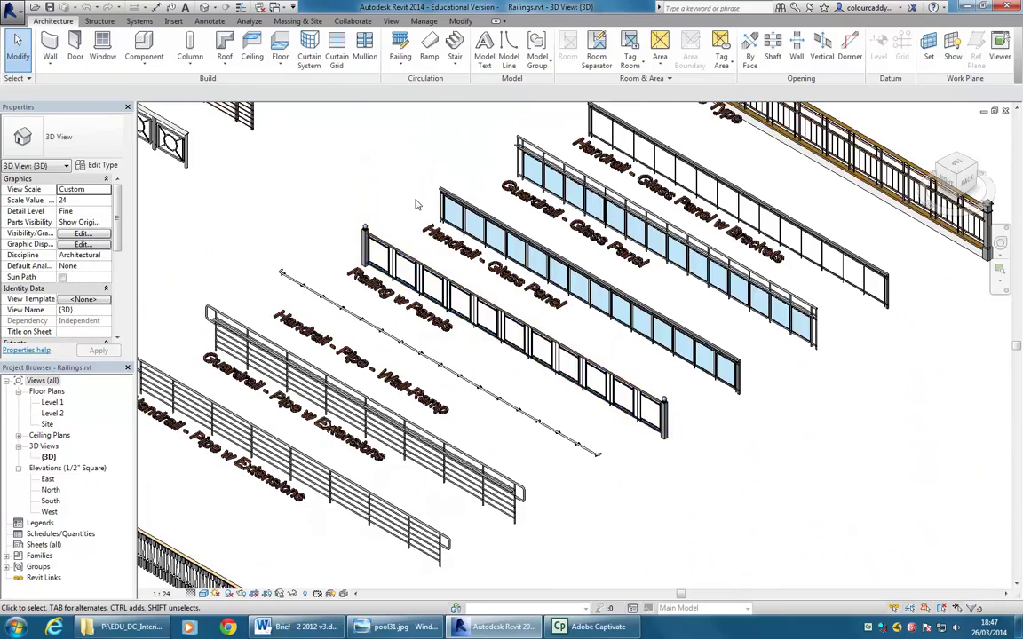
{"action": "scroll", "coordinate": [542, 231], "scroll_direction": "up", "scroll_amount": 4}
{"action": "scroll", "coordinate": [556, 171], "scroll_direction": "up", "scroll_amount": 2}
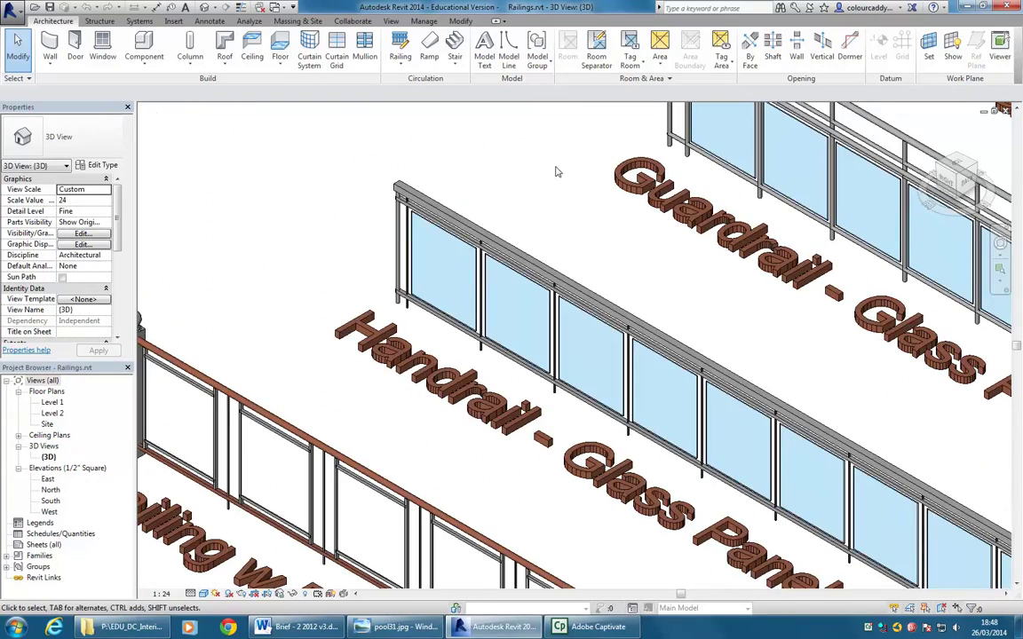
{"action": "scroll", "coordinate": [569, 222], "scroll_direction": "down", "scroll_amount": 5}
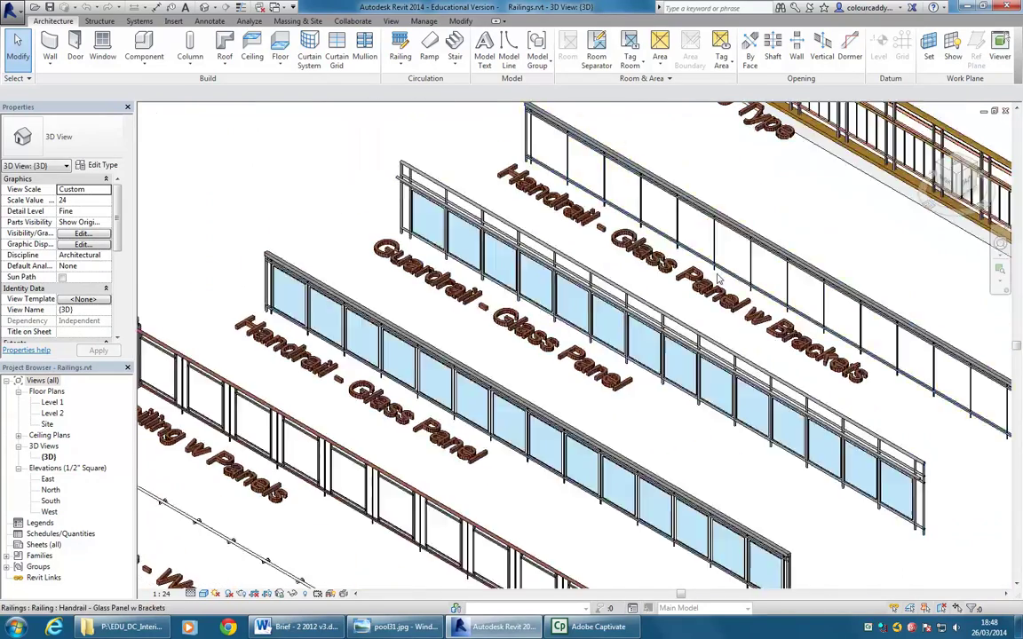
{"action": "middle_click_drag", "start_coordinate": [671, 295], "coordinate": [612, 291]}
{"action": "scroll", "coordinate": [484, 221], "scroll_direction": "up", "scroll_amount": 4}
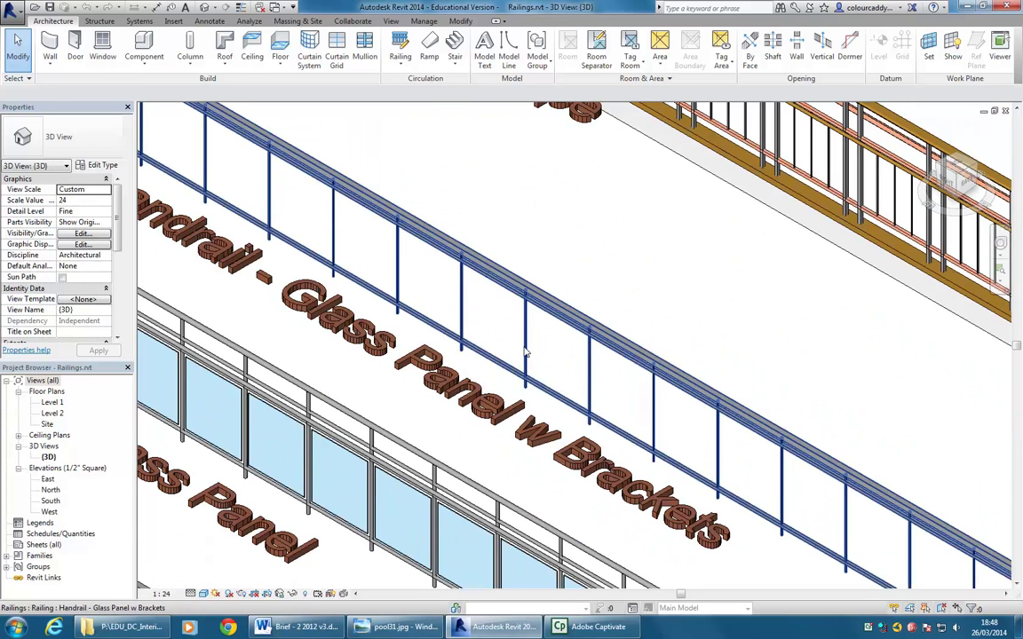
Copy the sample Handrail - Glass Panel w Brackets railing and switch to the 3D view of the Andrew Boy Charlton Pool model
{"action": "left_click", "coordinate": [524, 353]}
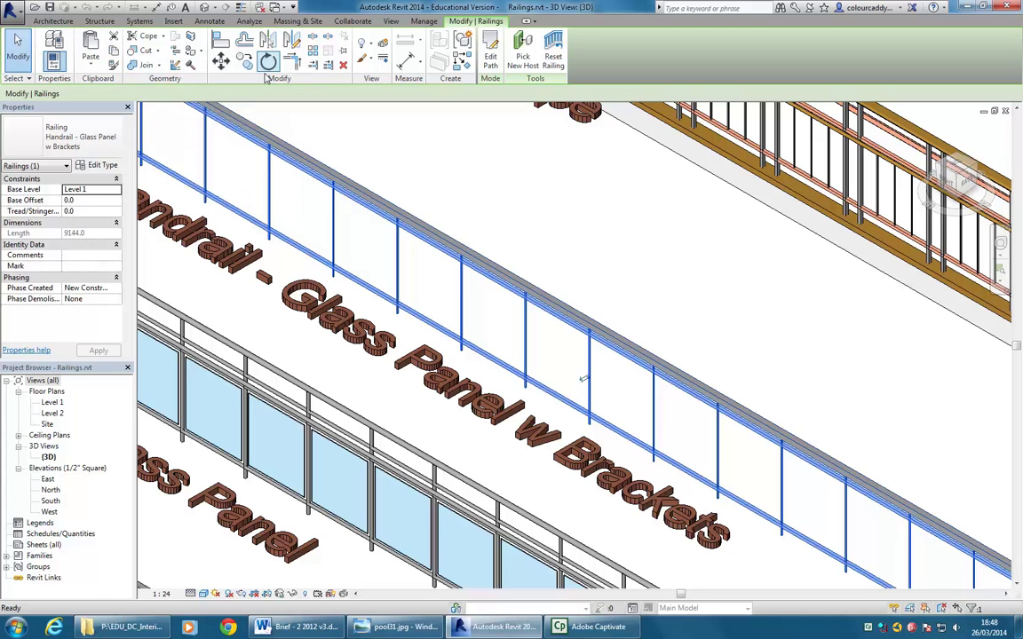
{"action": "left_click", "coordinate": [655, 228]}
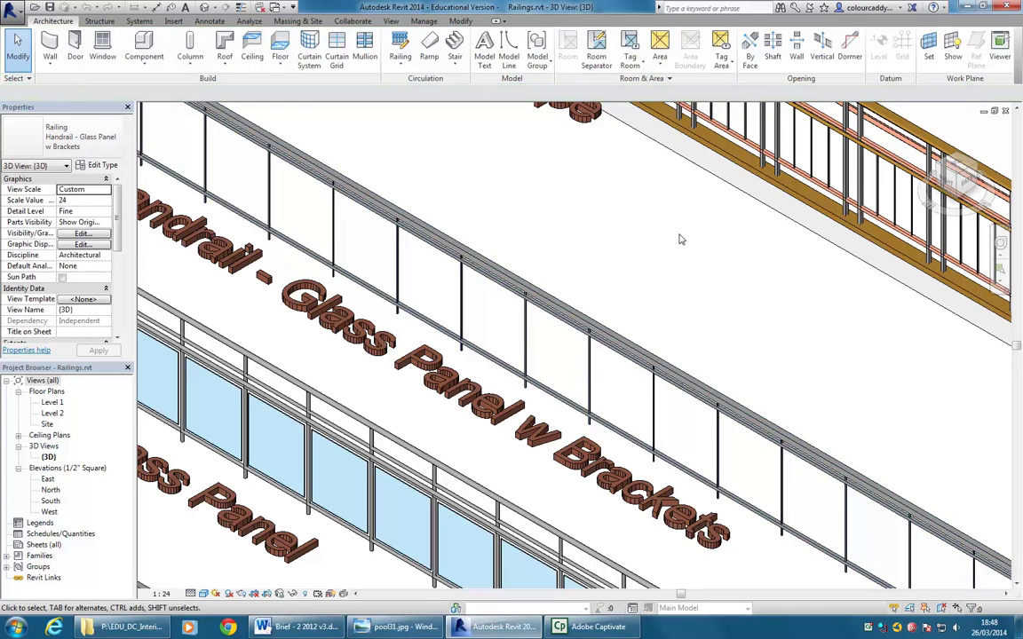
{"action": "key", "text": "ctrl+Tab"}
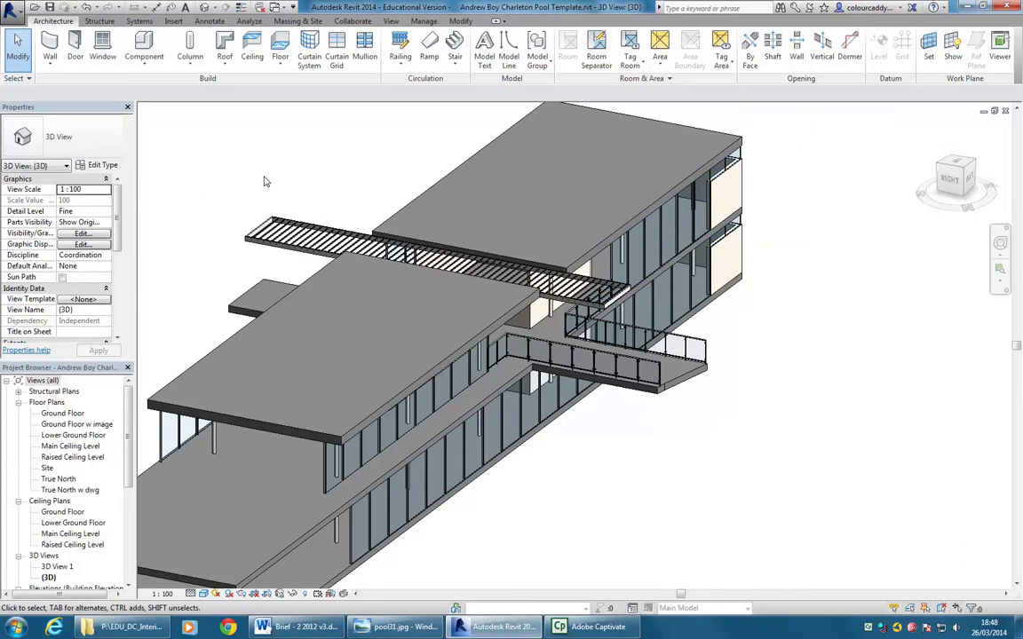
Paste the copied railing into the empty space beside the walkway, accepting the duplicate types, and finish the paste
{"action": "left_click", "coordinate": [460, 21]}
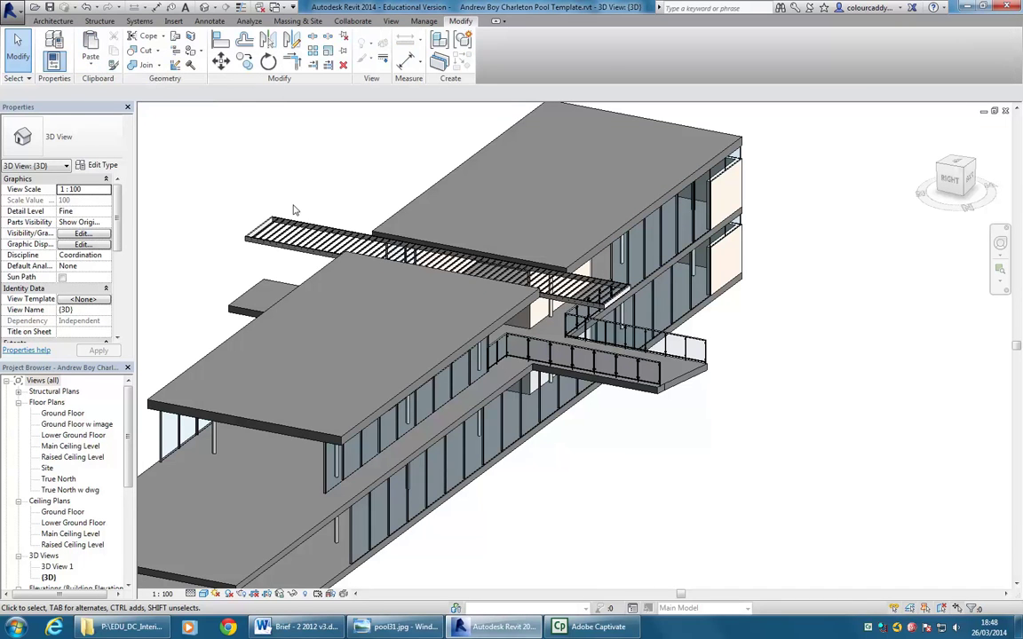
{"action": "left_click", "coordinate": [373, 227]}
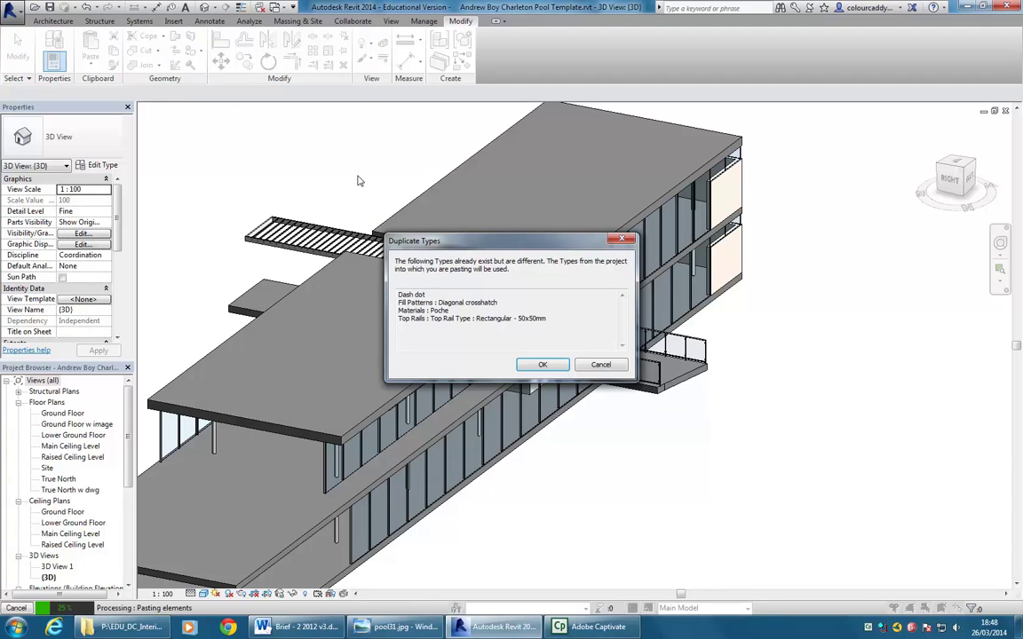
{"action": "left_click", "coordinate": [544, 366]}
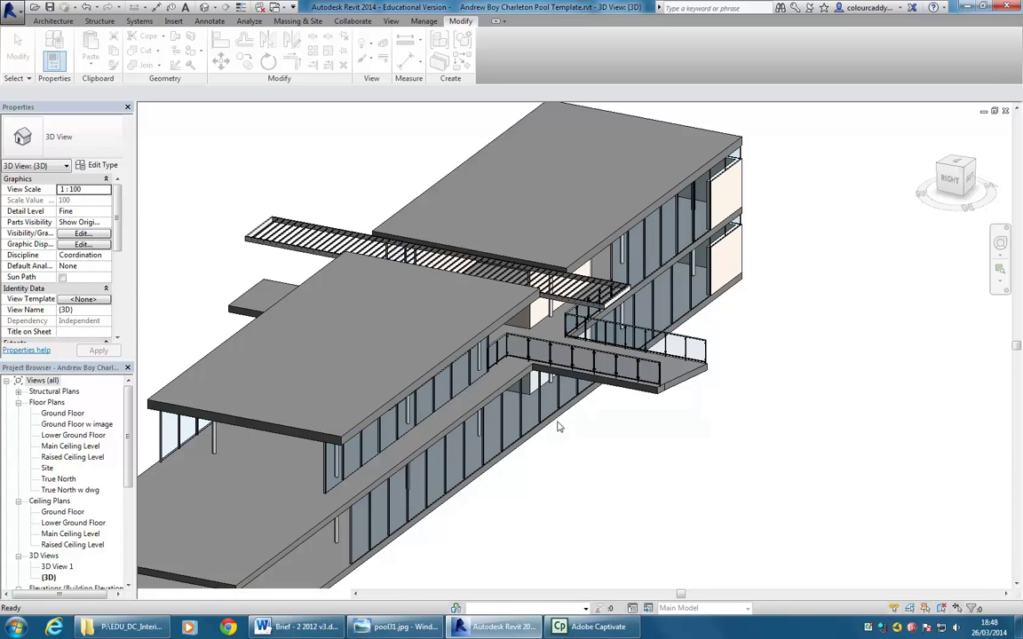
{"action": "middle_click_drag", "start_coordinate": [308, 295], "coordinate": [368, 298]}
{"action": "left_click", "coordinate": [631, 434]}
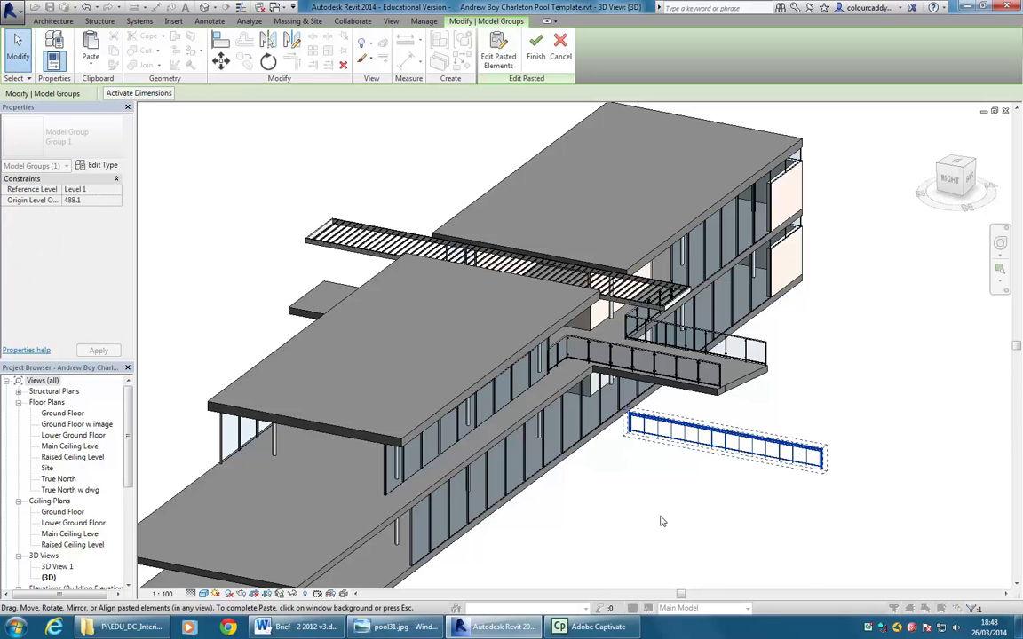
{"action": "scroll", "coordinate": [670, 382], "scroll_direction": "up", "scroll_amount": 4}
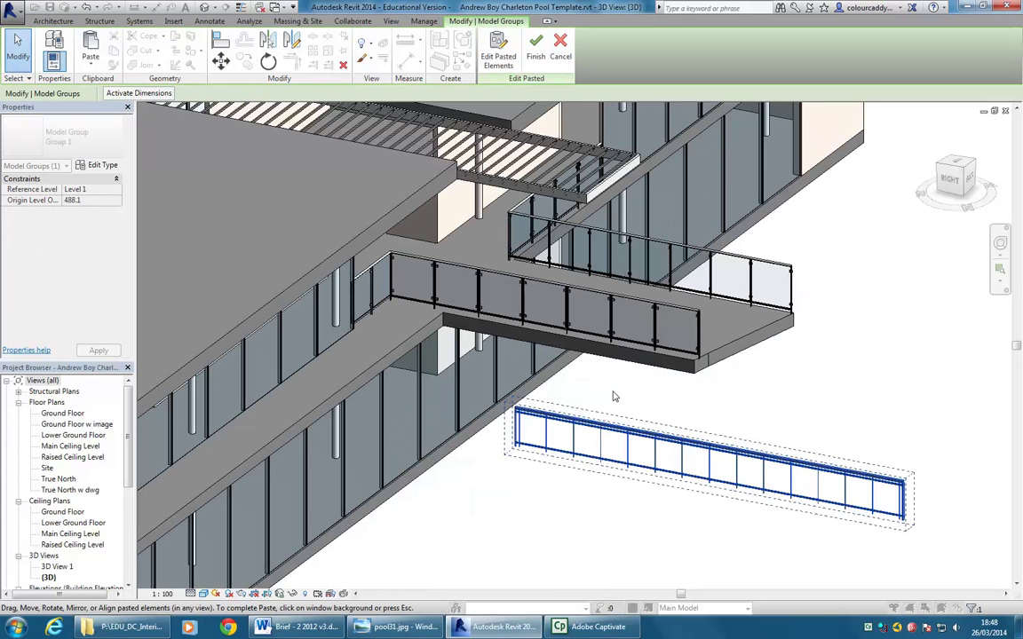
{"action": "scroll", "coordinate": [503, 401], "scroll_direction": "up", "scroll_amount": 3}
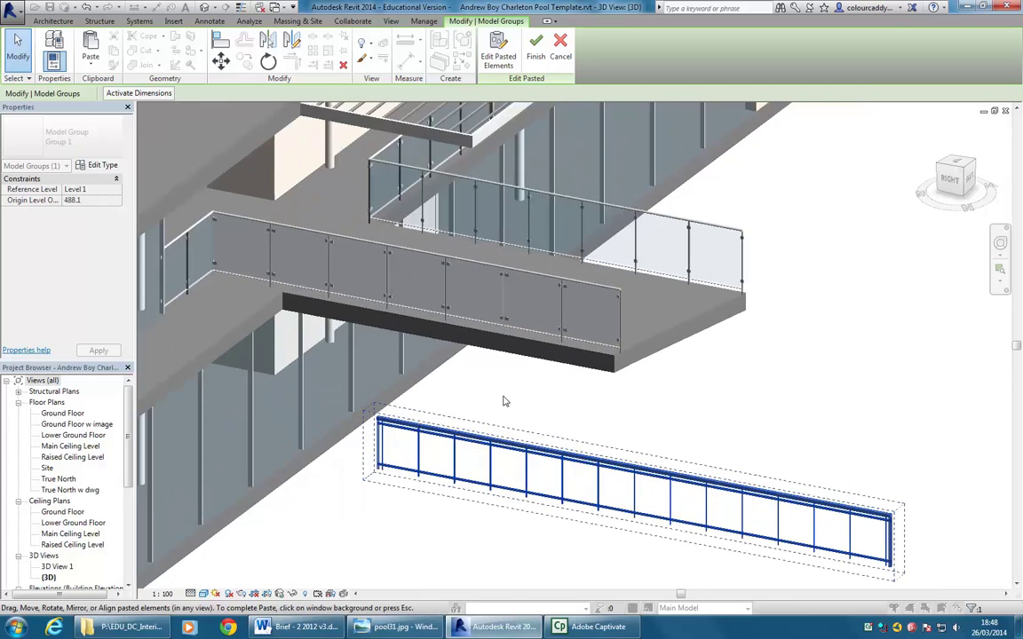
{"action": "left_click", "coordinate": [503, 402]}
{"action": "middle_click_drag", "start_coordinate": [477, 389], "coordinate": [604, 415], "text": "shift"}
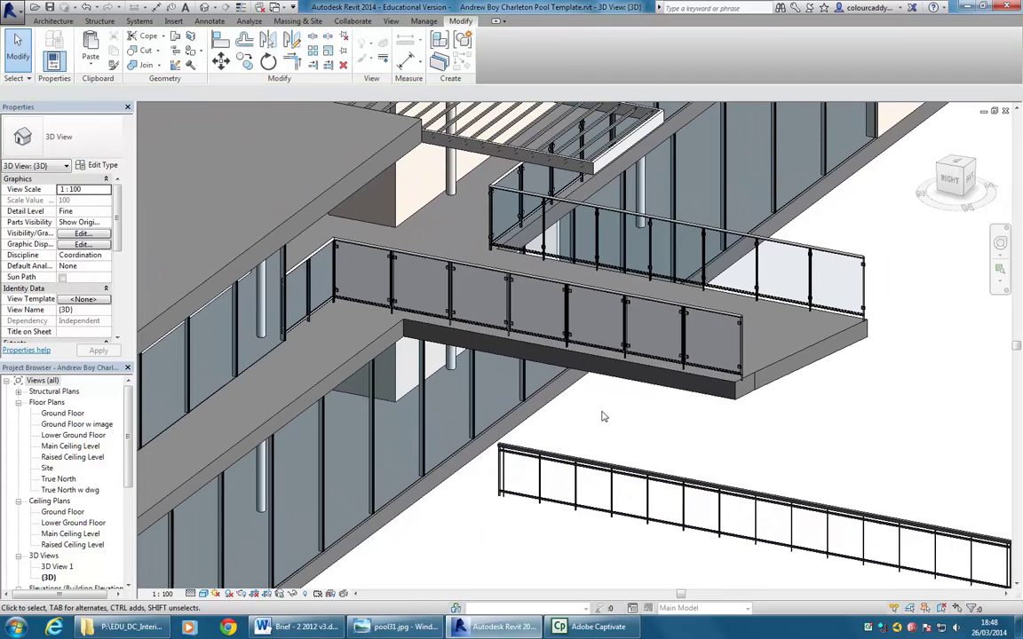
Change the near walkway railing to the Handrail - Glass Panel w Brackets type and delete the pasted sample railing
{"action": "left_click", "coordinate": [568, 302]}
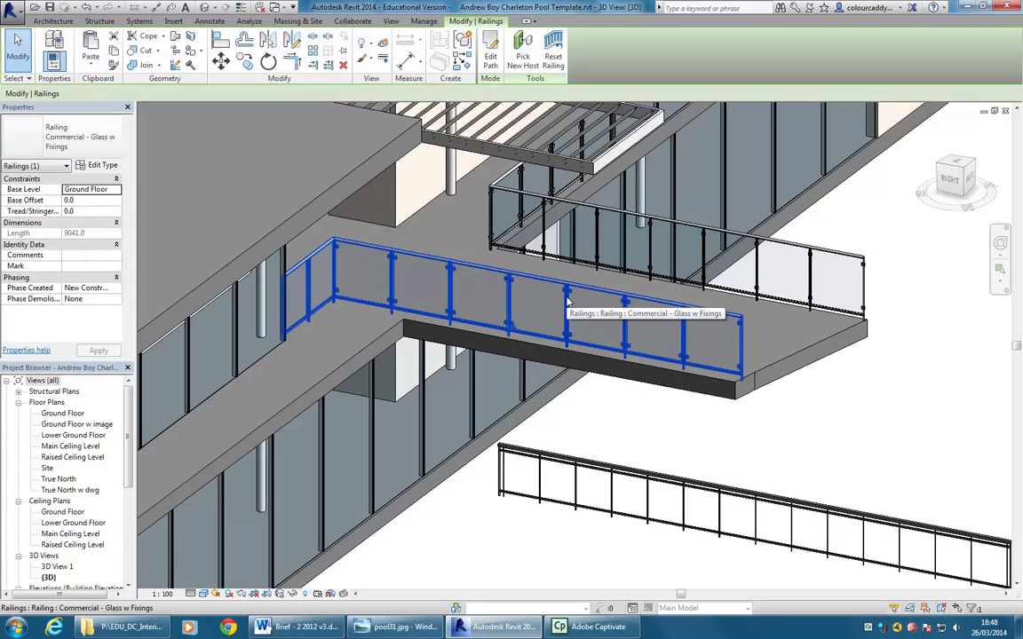
{"action": "left_click", "coordinate": [94, 139]}
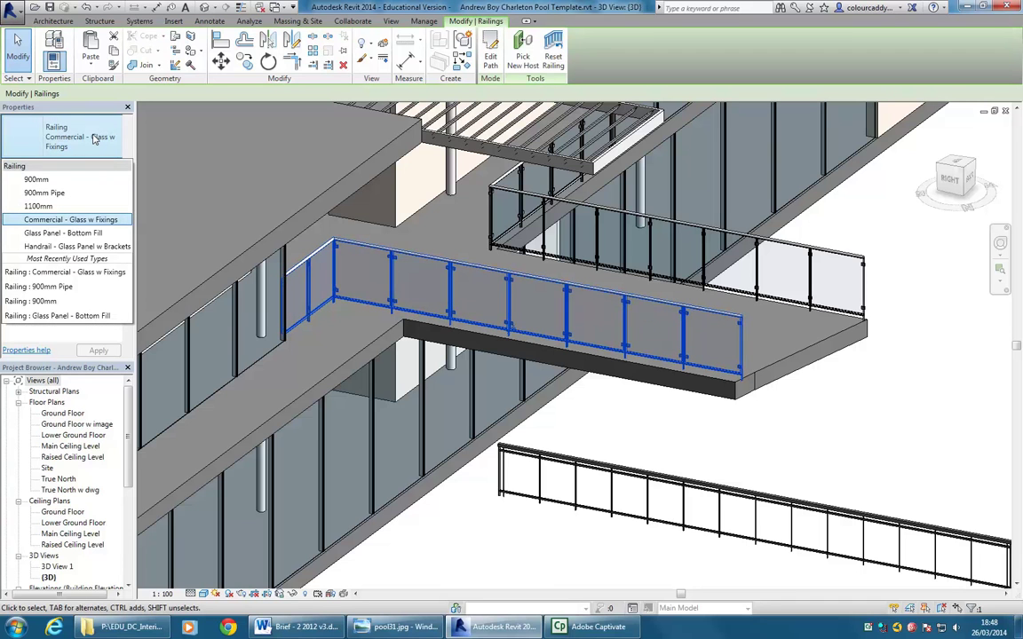
{"action": "left_click", "coordinate": [77, 247]}
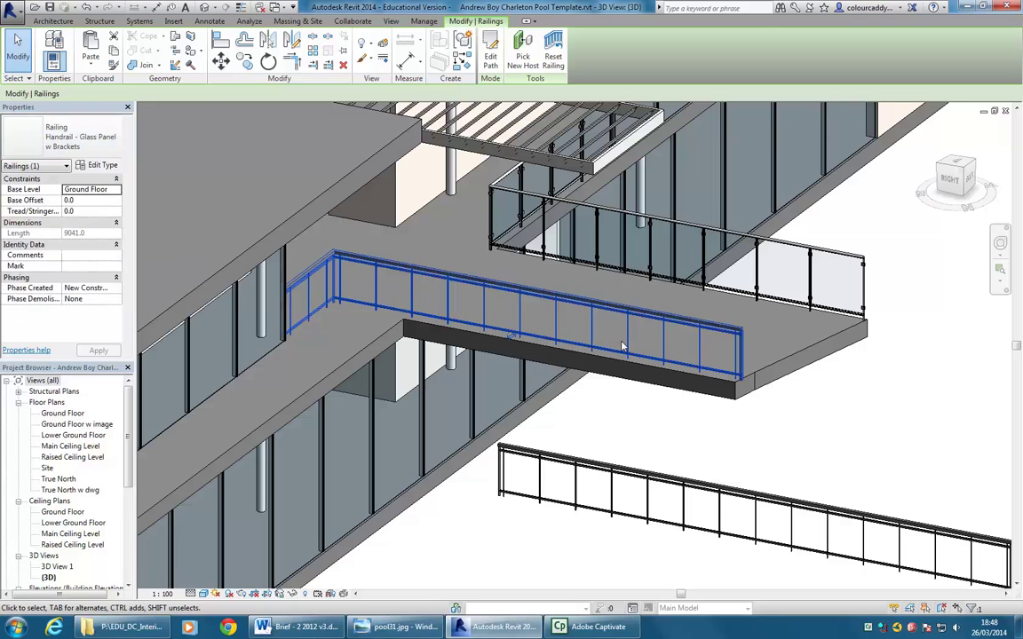
{"action": "left_click", "coordinate": [724, 447]}
{"action": "left_click", "coordinate": [651, 475]}
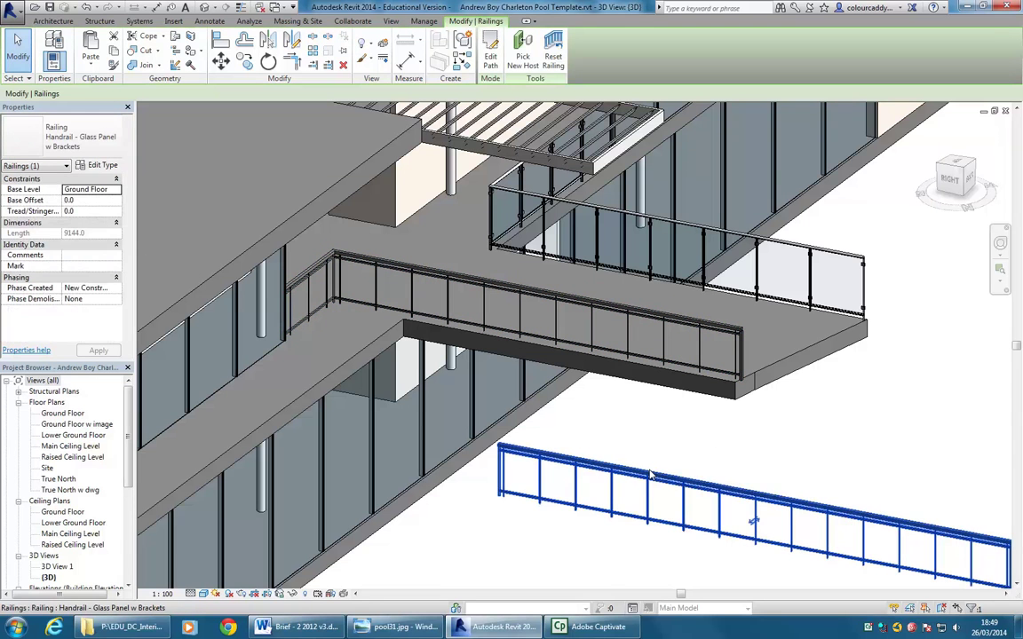
{"action": "key", "text": "Delete"}
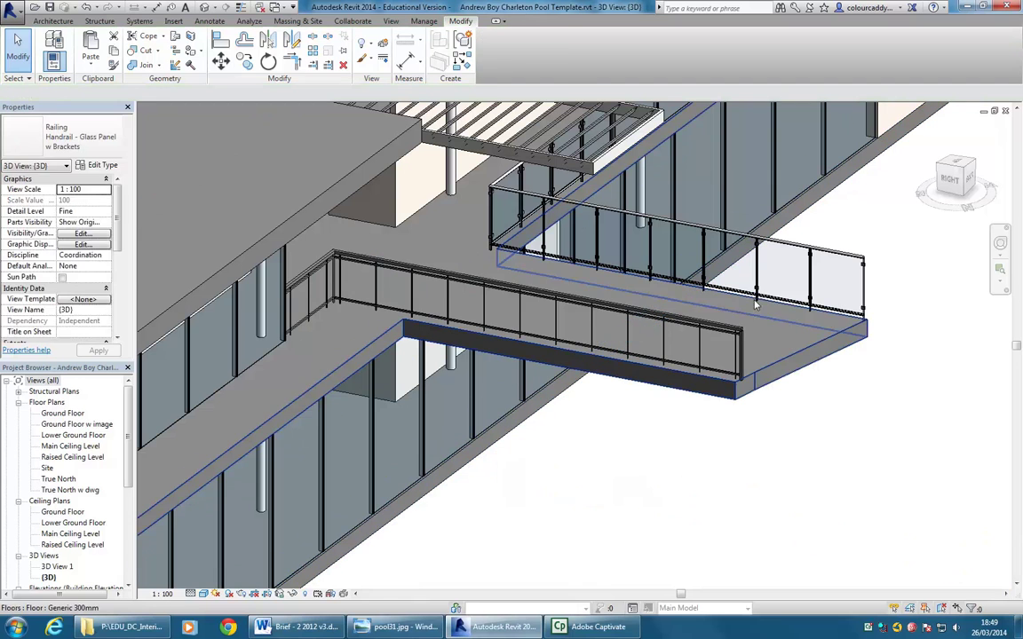
Review the type properties of the far walkway railing without changing them
{"action": "left_click", "coordinate": [758, 286]}
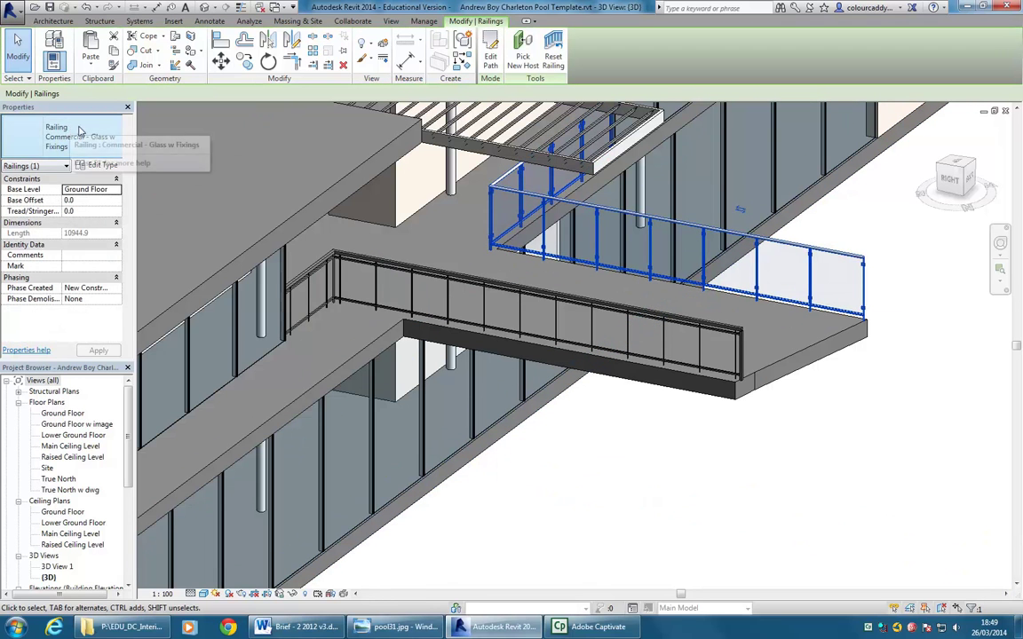
{"action": "left_click", "coordinate": [100, 165]}
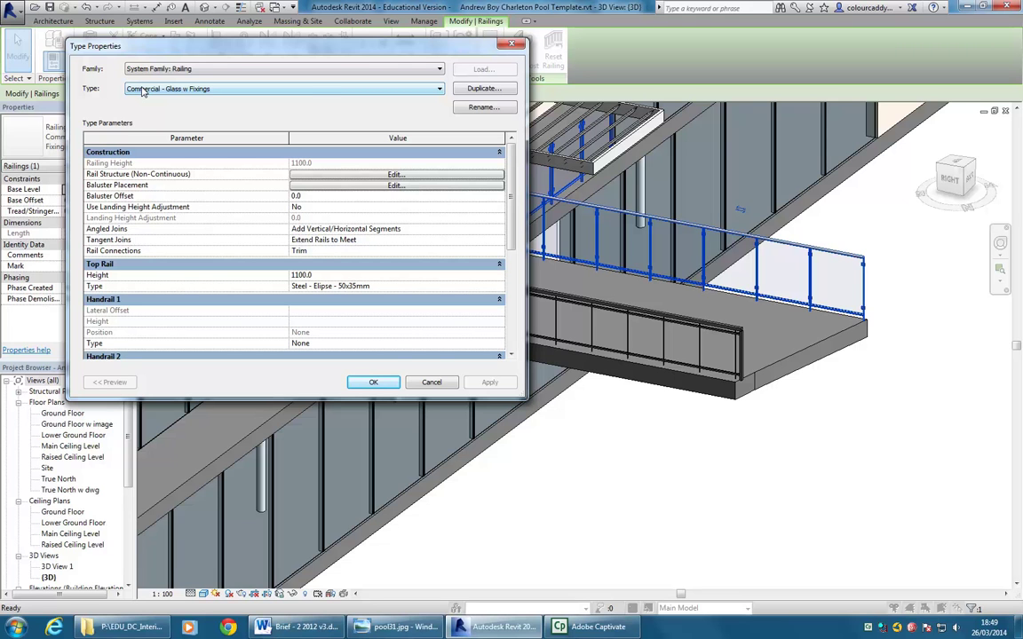
{"action": "left_click", "coordinate": [434, 383]}
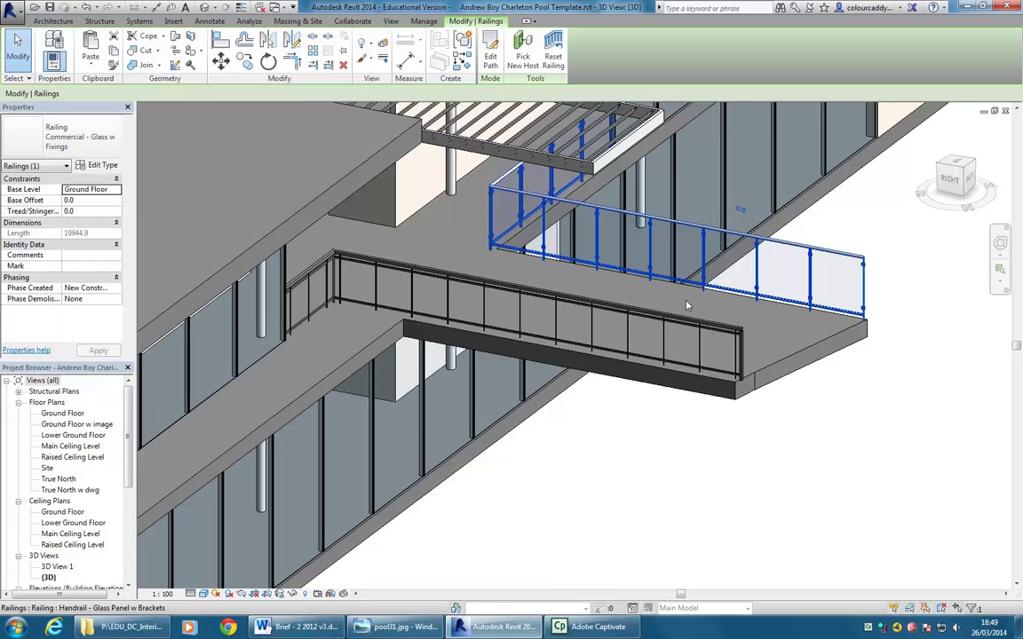
Undo the deletion of the pasted railing and the type change of the near walkway railing
{"action": "middle_click_drag", "start_coordinate": [684, 298], "coordinate": [644, 348]}
{"action": "key", "text": "ctrl+z"}
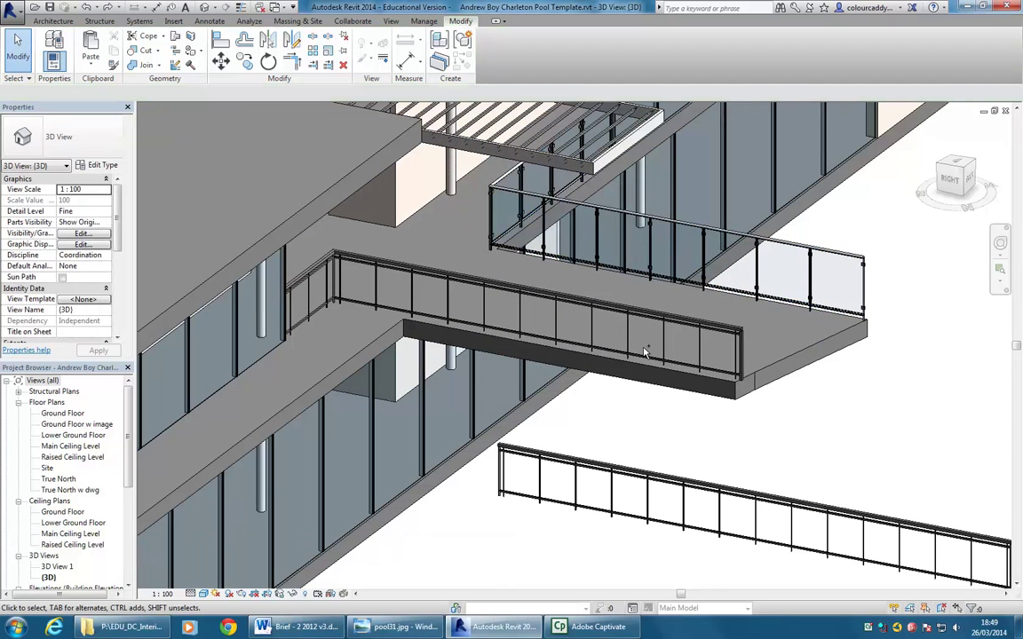
{"action": "key", "text": "ctrl+z"}
Delete the pasted Handrail - Glass Panel w Brackets railing beside the walkway
{"action": "scroll", "coordinate": [646, 351], "scroll_direction": "down", "scroll_amount": 2}
{"action": "middle_click_drag", "start_coordinate": [646, 352], "coordinate": [493, 281]}
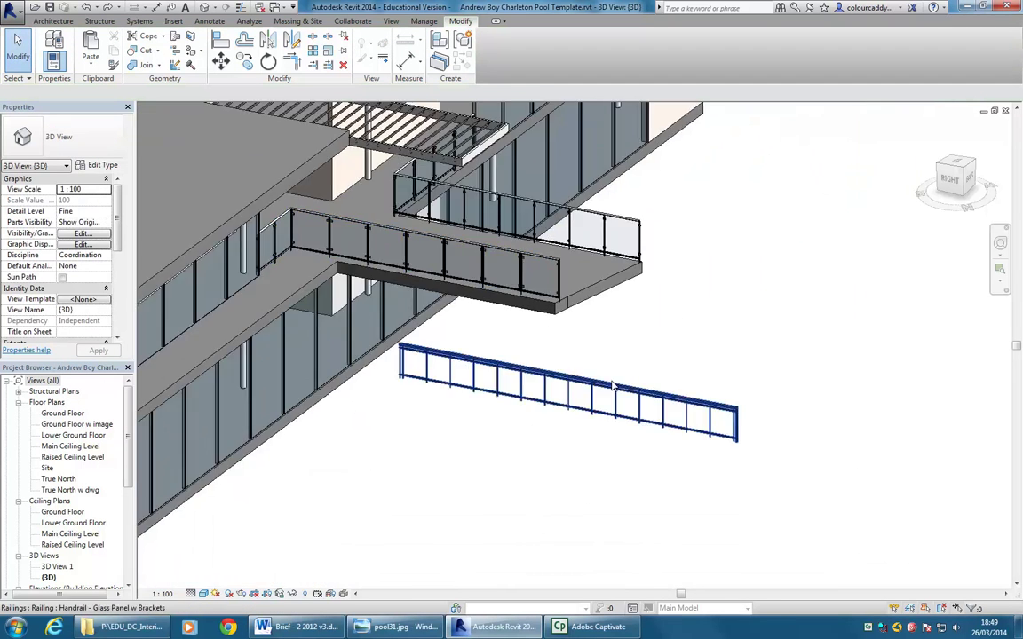
{"action": "left_click", "coordinate": [613, 383]}
{"action": "key", "text": "Delete"}
{"action": "scroll", "coordinate": [539, 270], "scroll_direction": "up", "scroll_amount": 3}
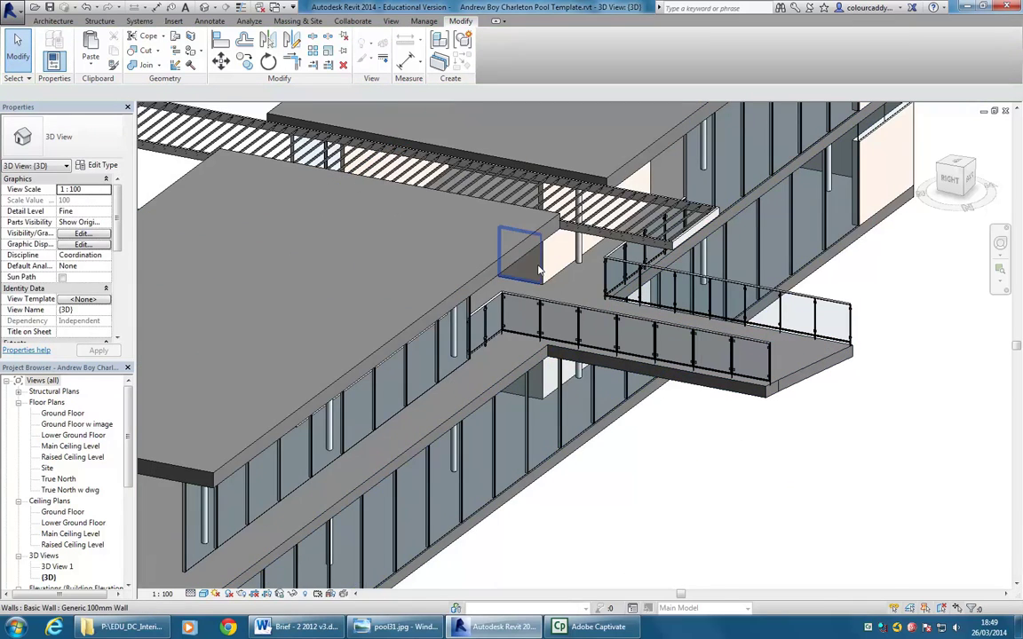
Examine the interior walls behind the glazed facade in 3D and the room walls near grid G in the Ground Floor plan
{"action": "middle_click_drag", "start_coordinate": [538, 270], "coordinate": [659, 270], "text": "shift"}
{"action": "scroll", "coordinate": [530, 398], "scroll_direction": "up", "scroll_amount": 5}
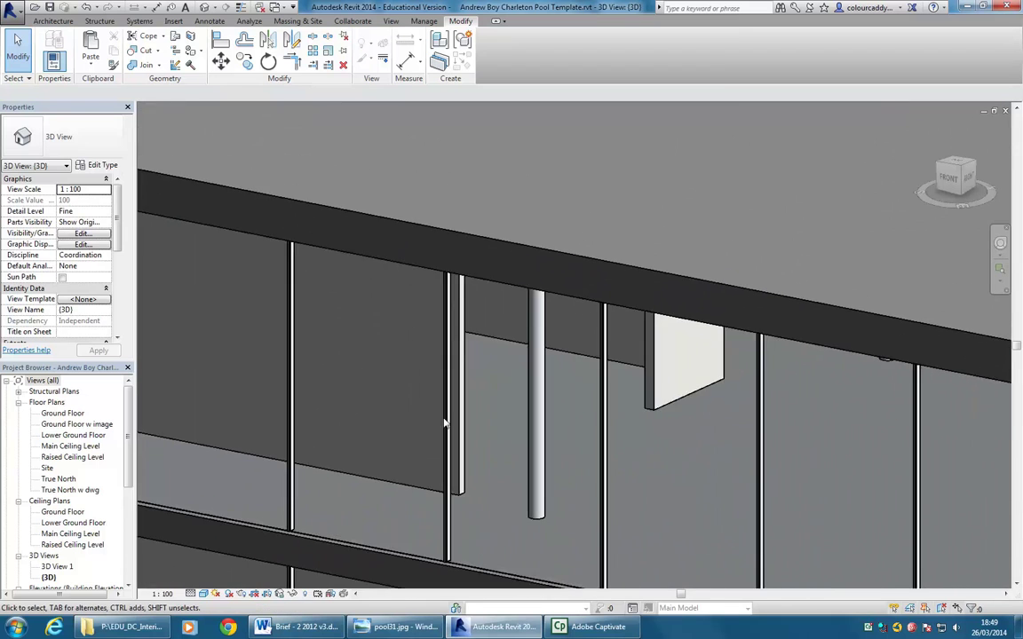
{"action": "scroll", "coordinate": [573, 428], "scroll_direction": "up", "scroll_amount": 2}
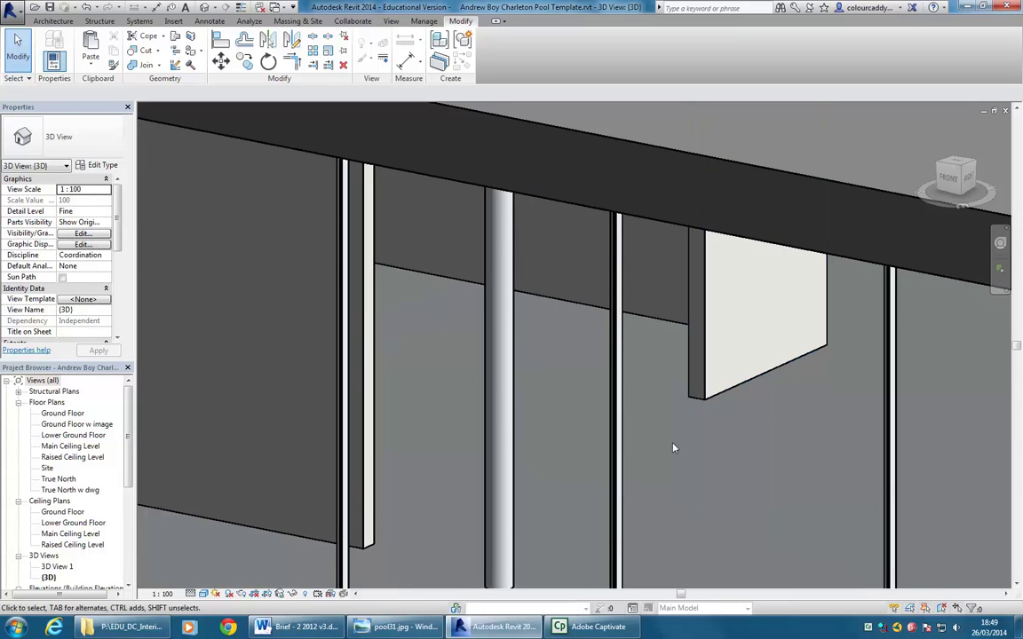
{"action": "double_click", "coordinate": [62, 414]}
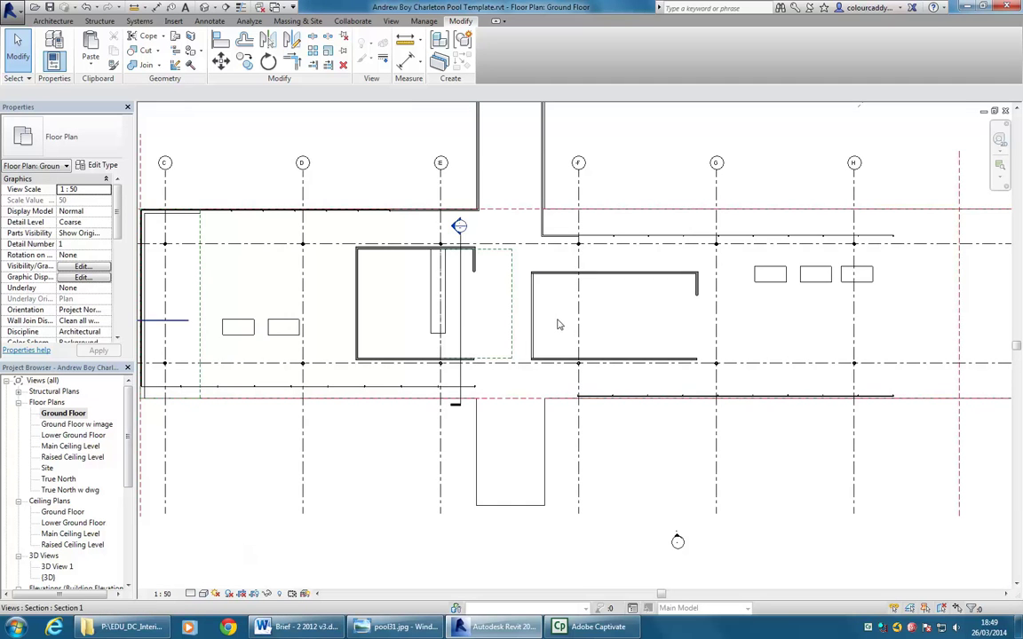
{"action": "scroll", "coordinate": [532, 317], "scroll_direction": "up", "scroll_amount": 3}
{"action": "scroll", "coordinate": [497, 333], "scroll_direction": "up", "scroll_amount": 2}
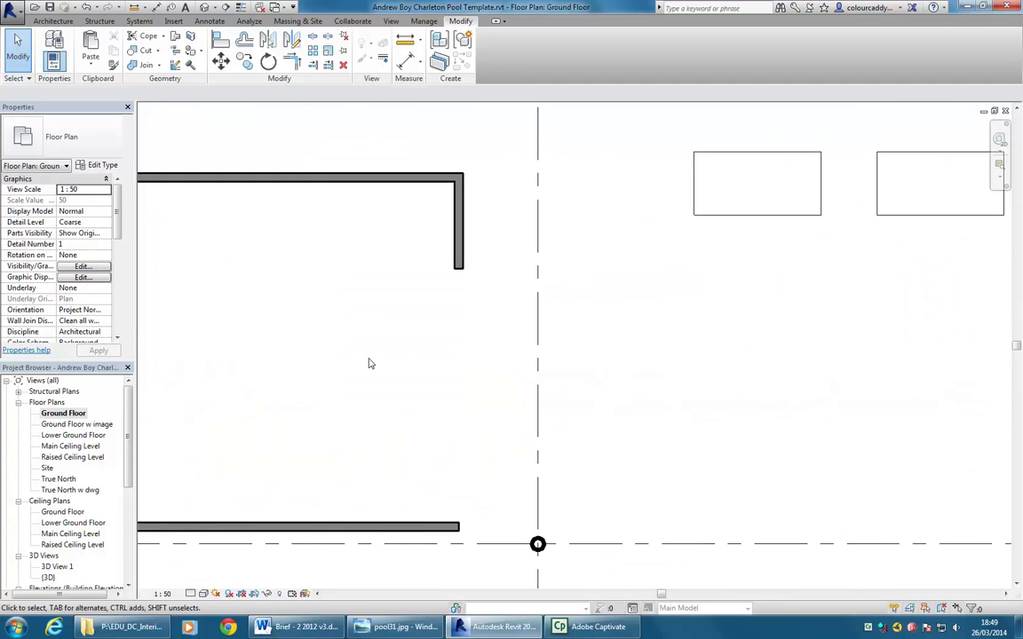
{"action": "middle_click_drag", "start_coordinate": [360, 365], "coordinate": [461, 342]}
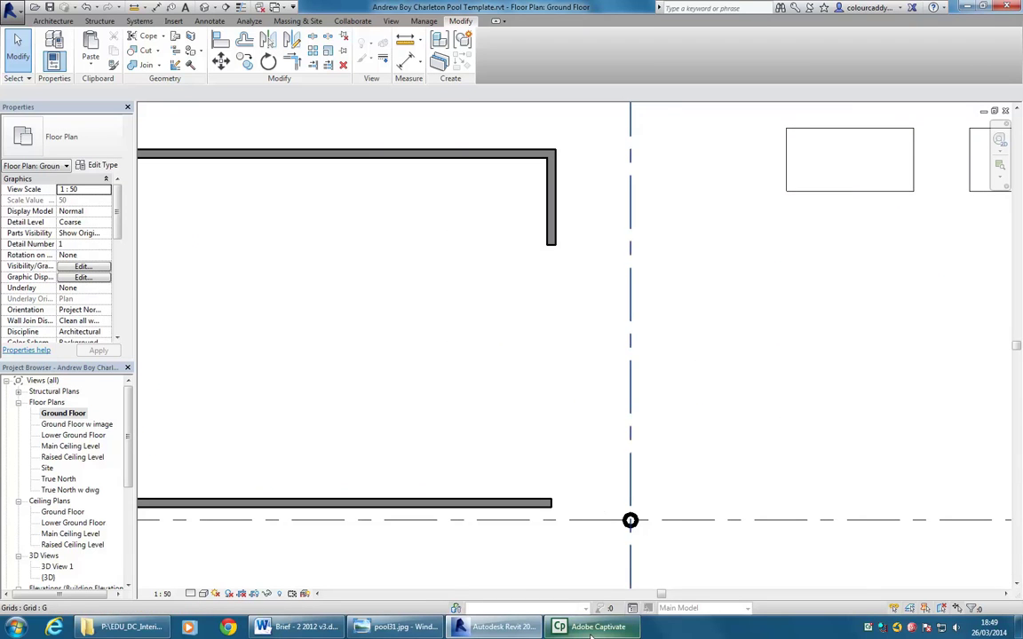
Minimise the pool model window and the pool31.jpg photo to return to the desktop
{"action": "mouse_move", "coordinate": [591, 635]}
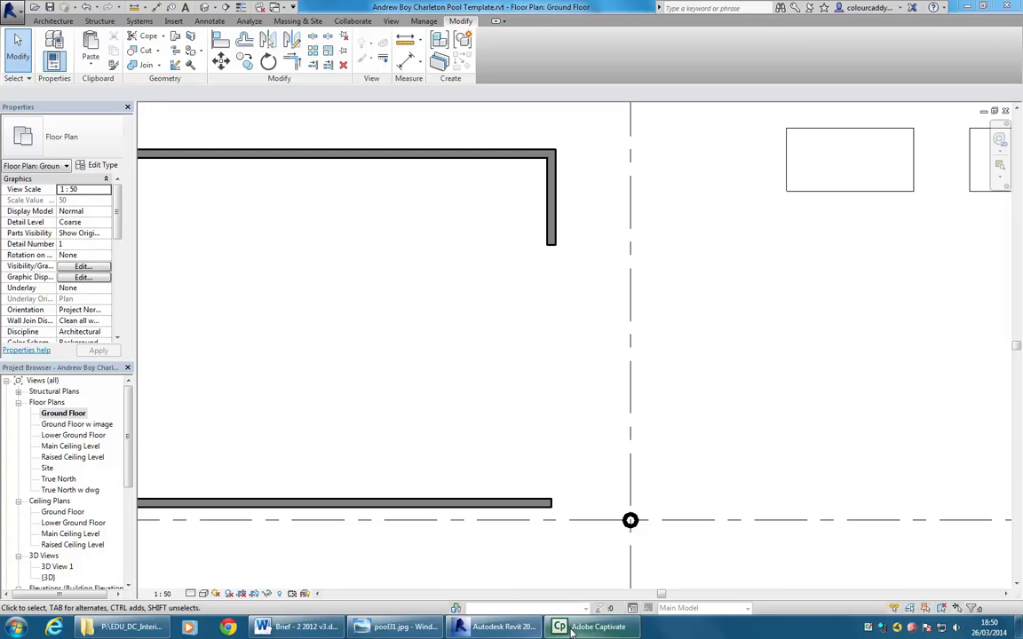
{"action": "left_click", "coordinate": [967, 7]}
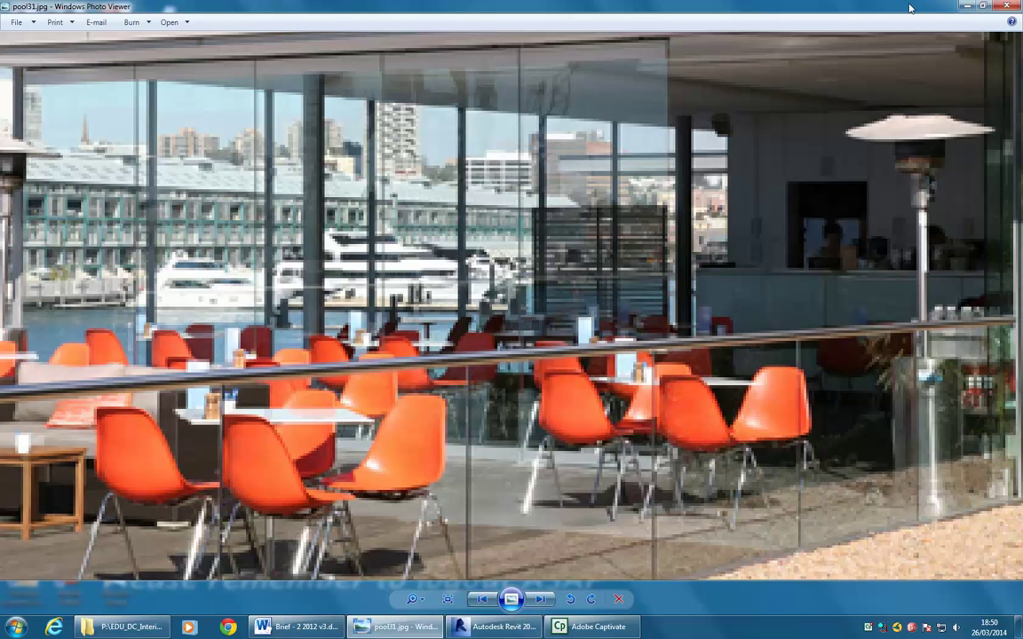
{"action": "left_click", "coordinate": [970, 7]}
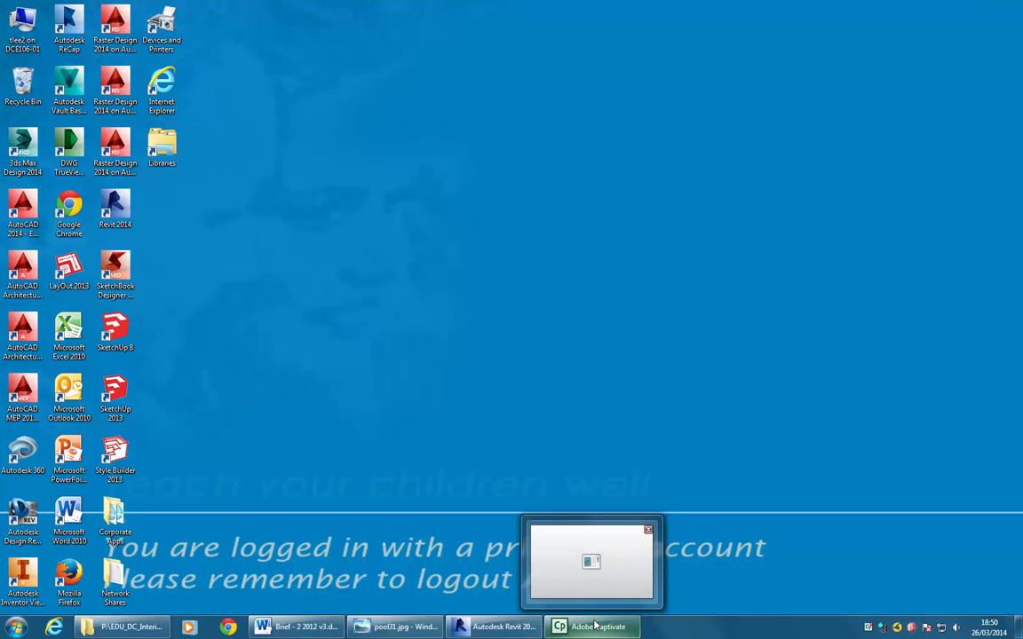